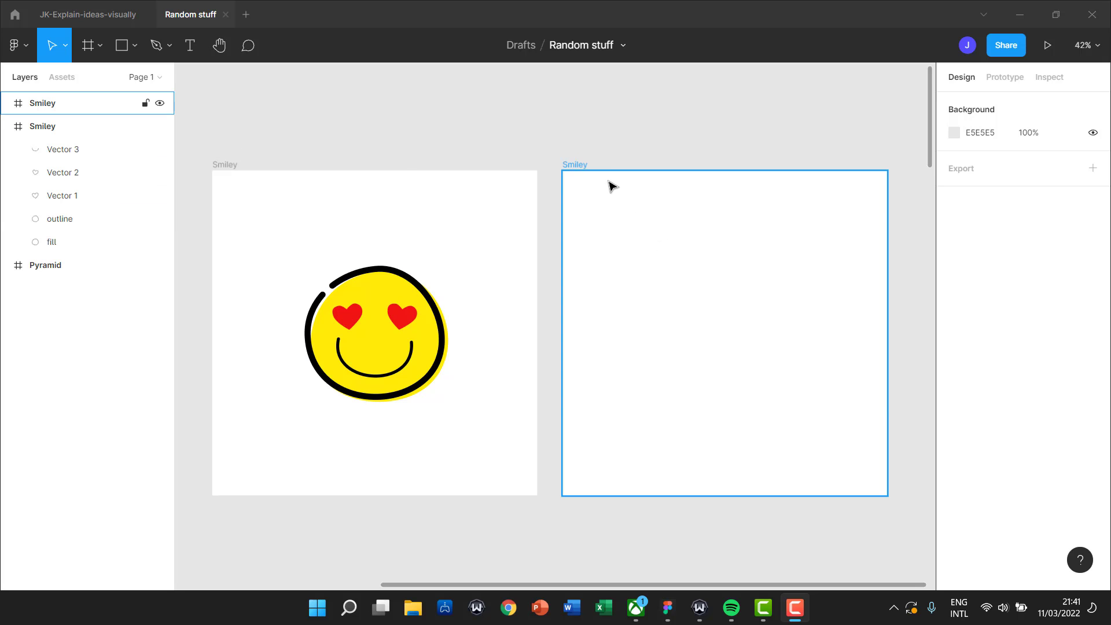
Rename the empty second frame to 'Smiley2'.
left_click(593, 165)
left_click(576, 164)
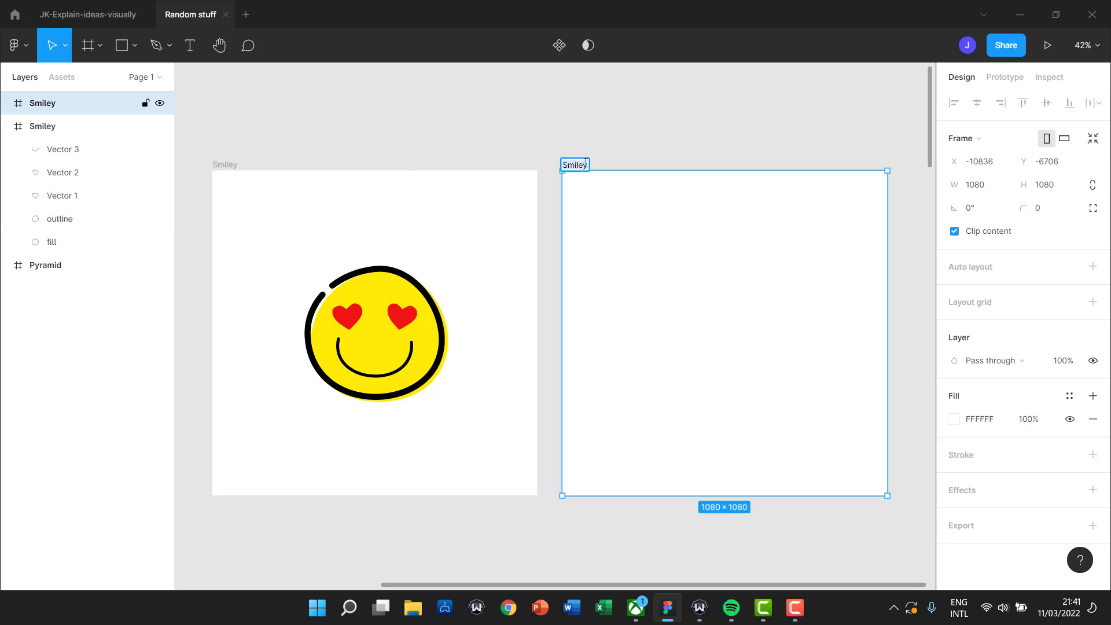
double_click(586, 165)
type("2")
left_click(449, 144)
Collapse the original Smiley frame's layer contents in the Layers panel.
left_click(636, 238)
left_click(97, 48)
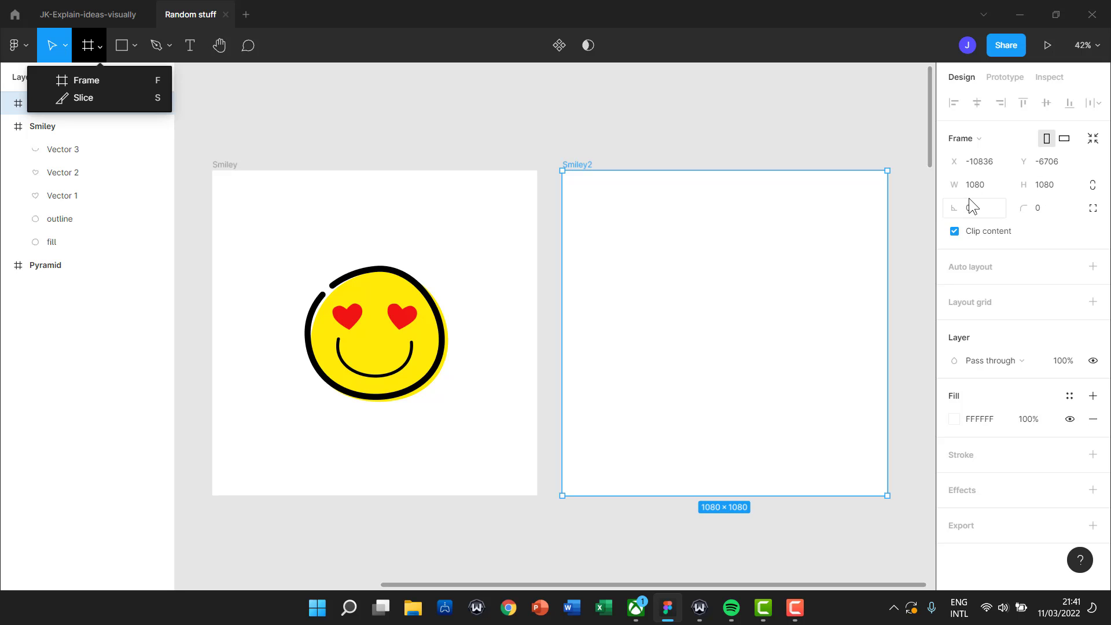
left_click(729, 131)
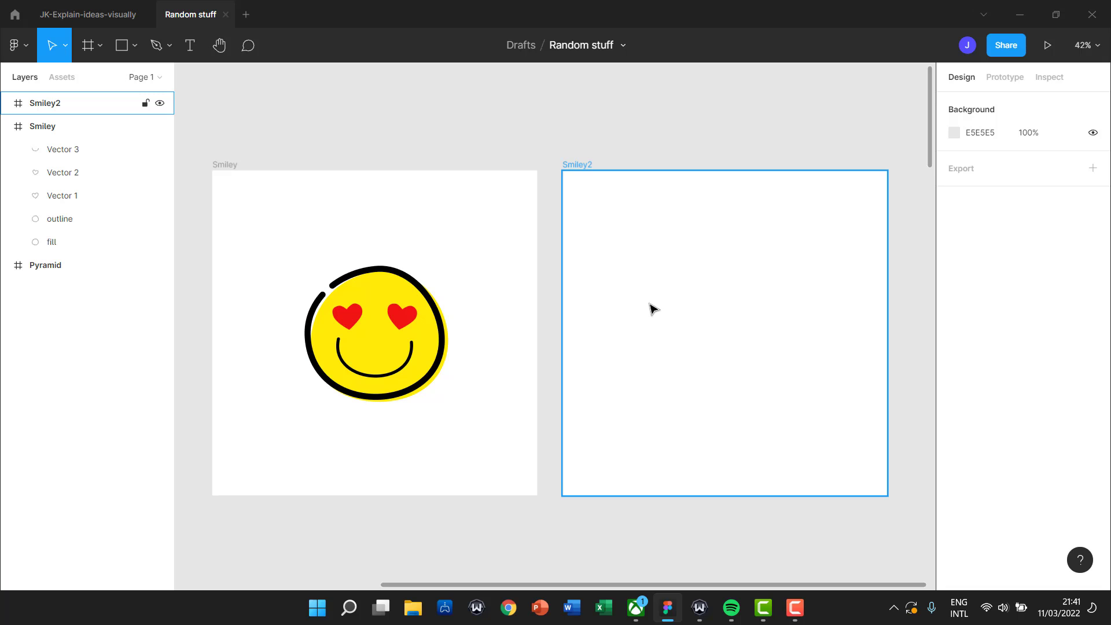
left_click(6, 128)
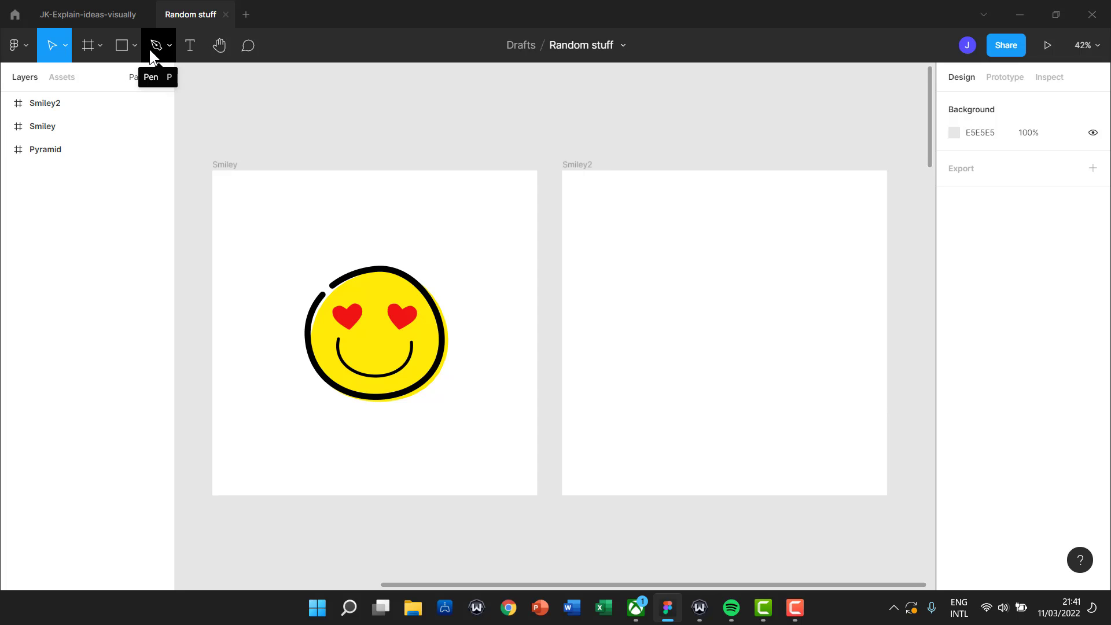
Draw a closed triangle path with the Pen tool inside Smiley2, stroked black at weight 10.
left_click(134, 49)
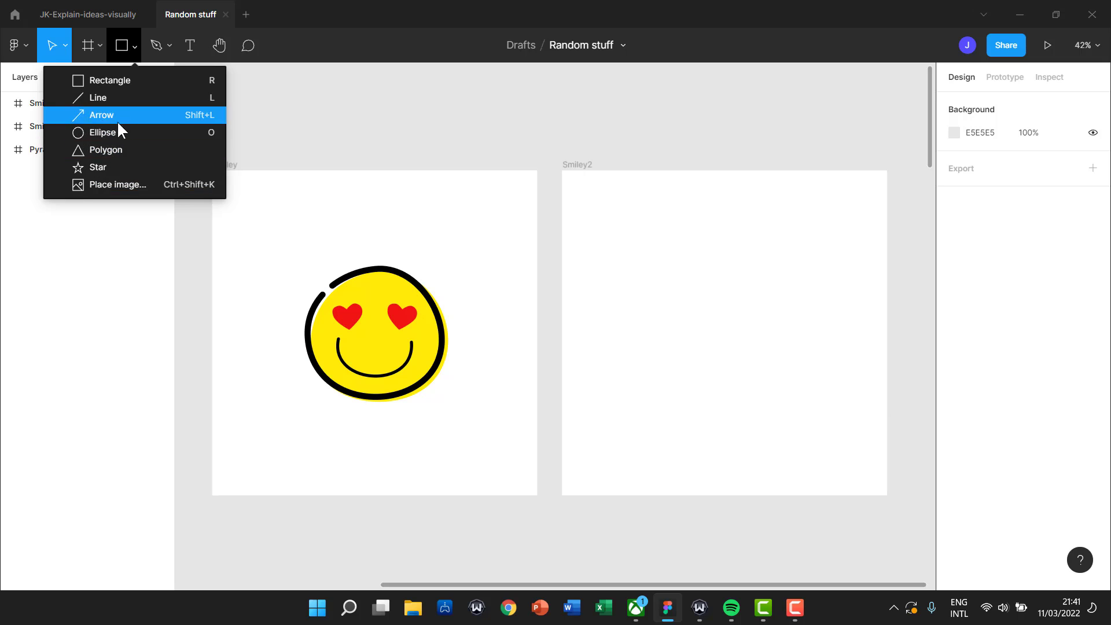
left_click(166, 48)
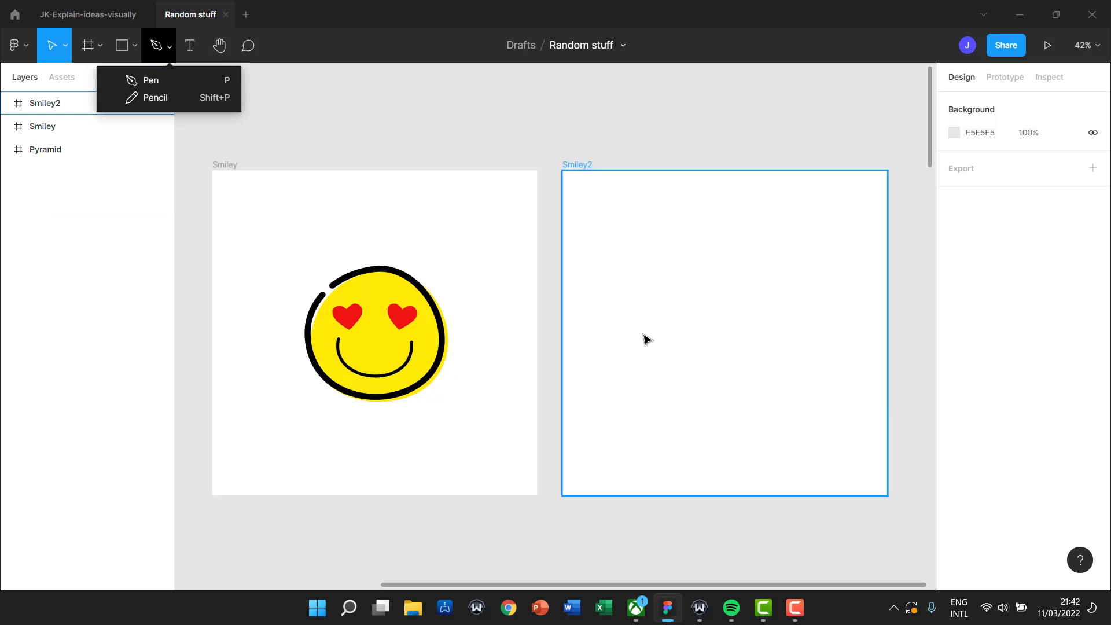
left_click(129, 82)
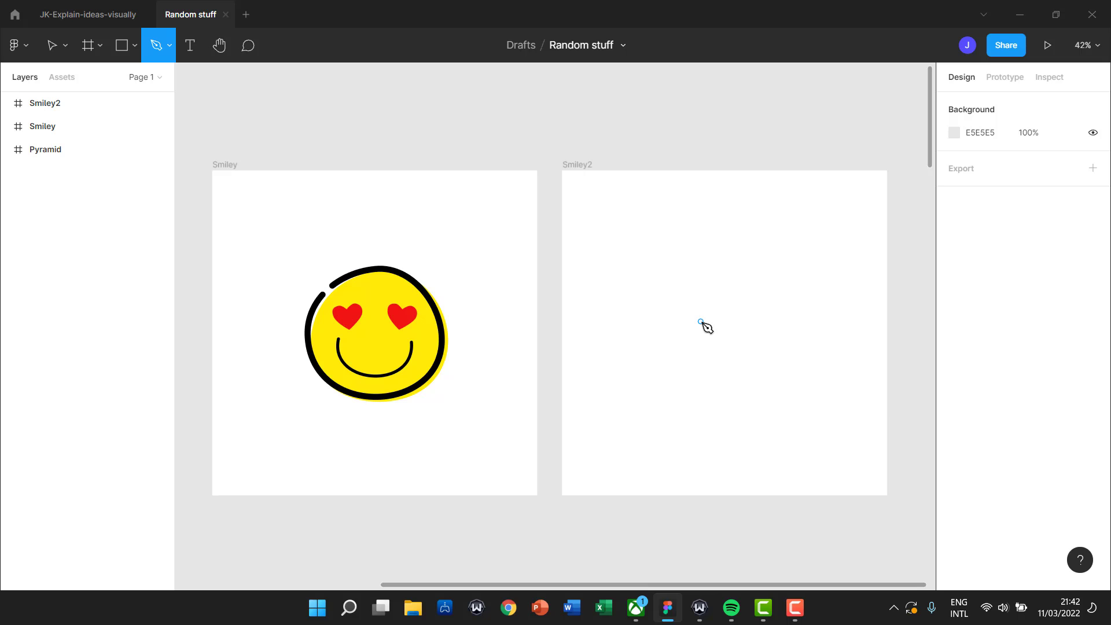
left_click(701, 277)
left_click(717, 273)
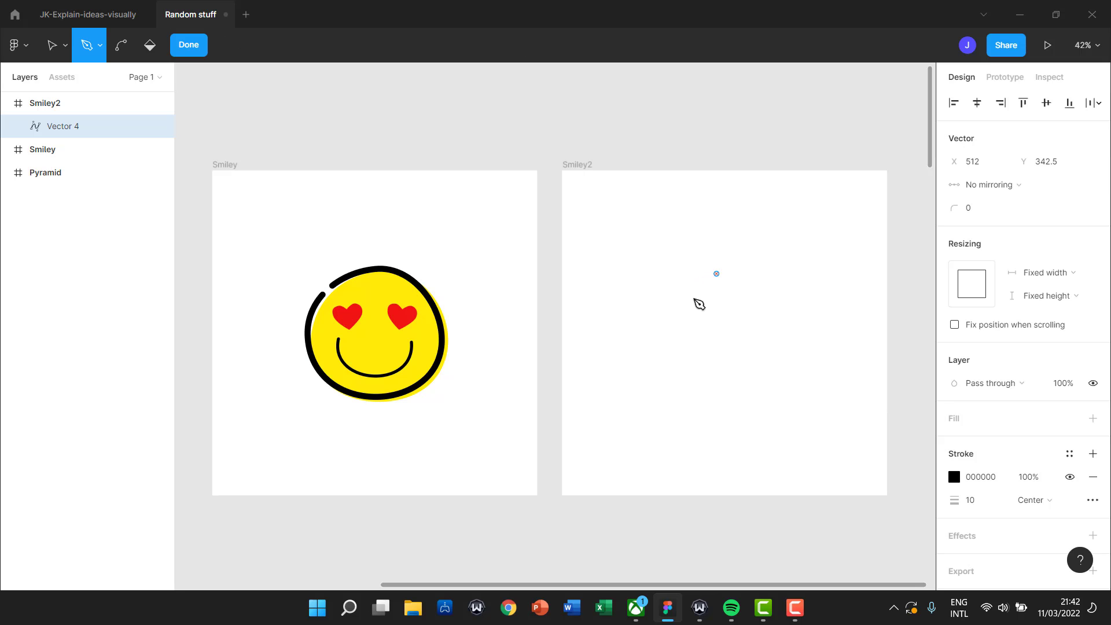
left_click(640, 337)
left_click(785, 385)
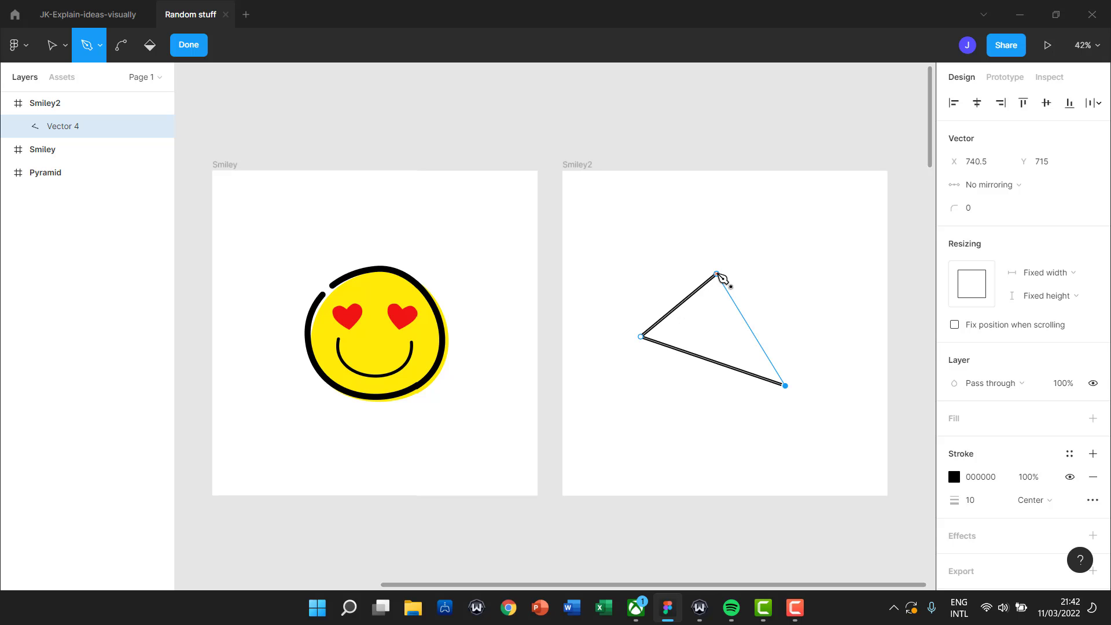
left_click_drag(717, 274, 720, 347)
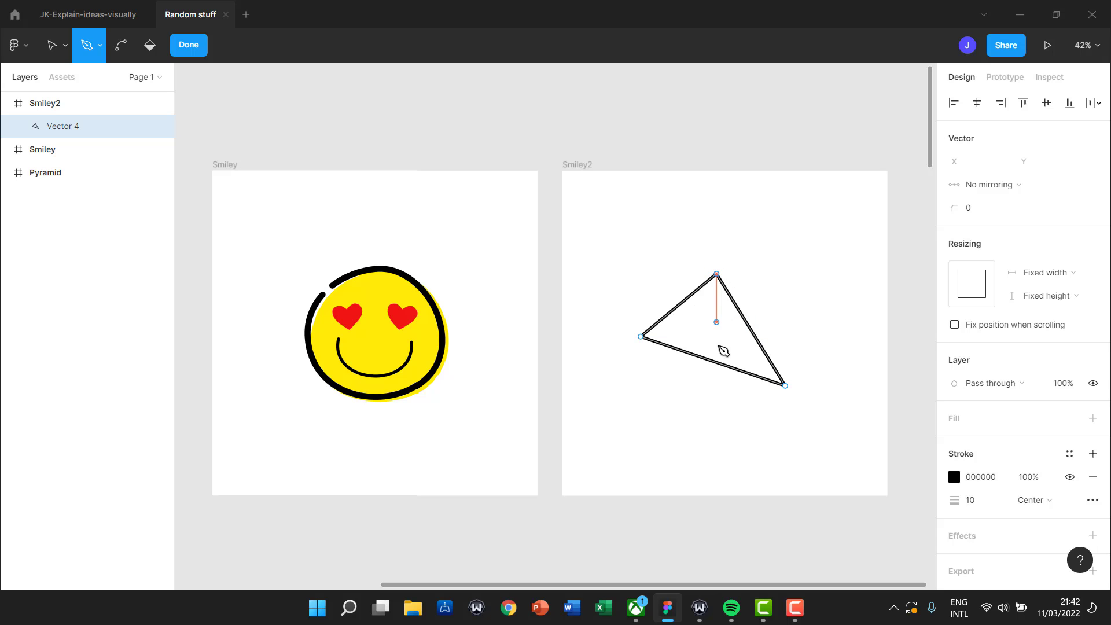
key("Escape")
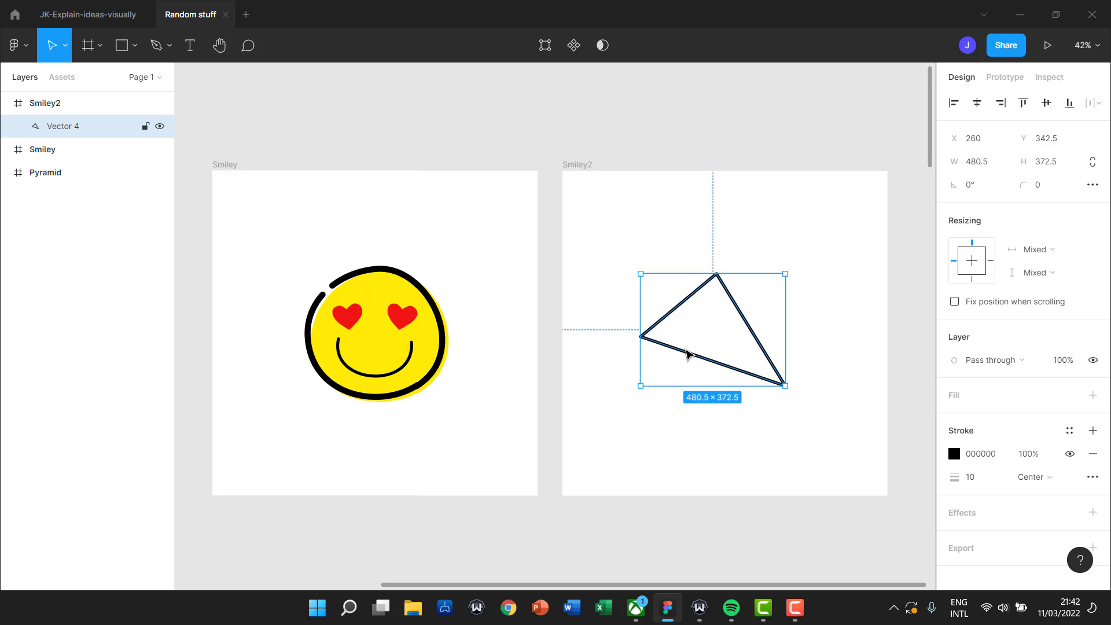
Round off the triangle's top, left and bottom-right corners with the Bend tool.
double_click(682, 354)
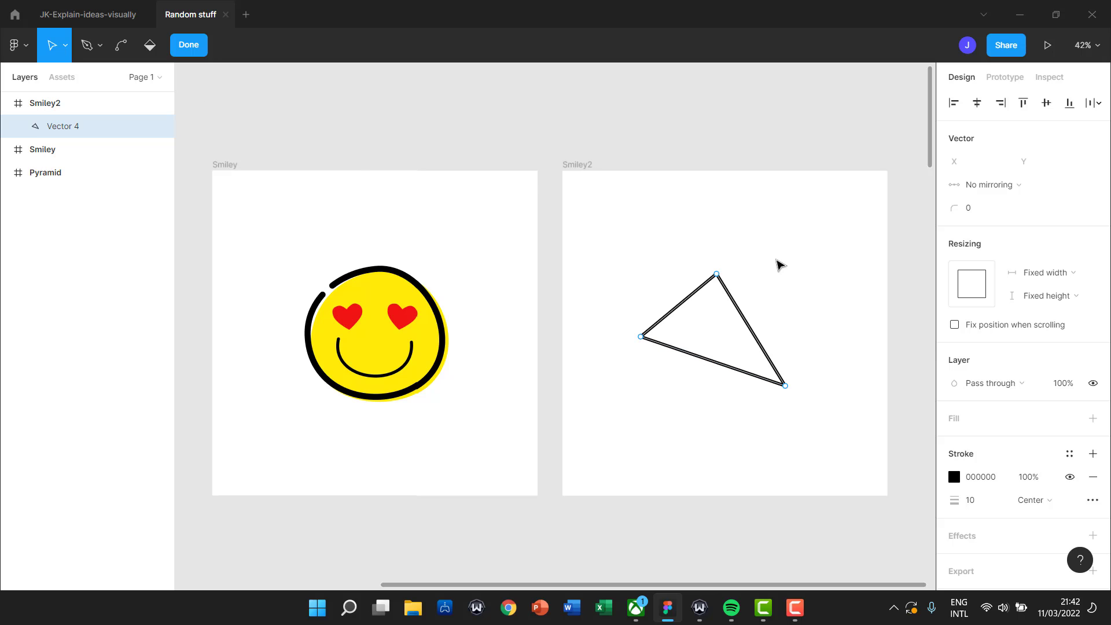
key("ctrl")
key("ctrl")
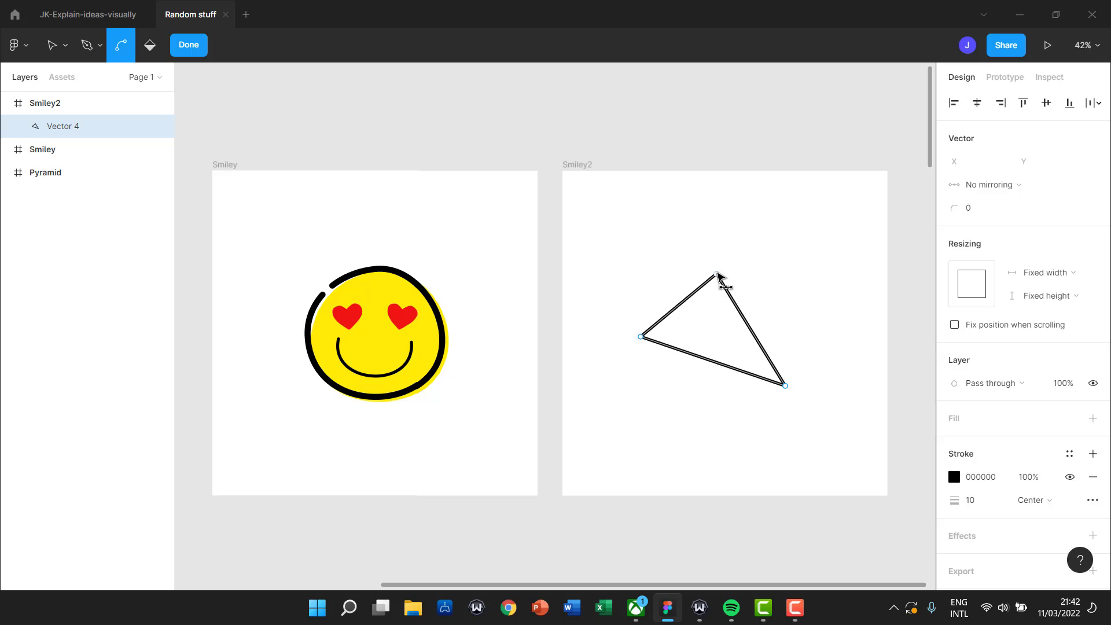
left_click_drag(719, 277, 719, 280)
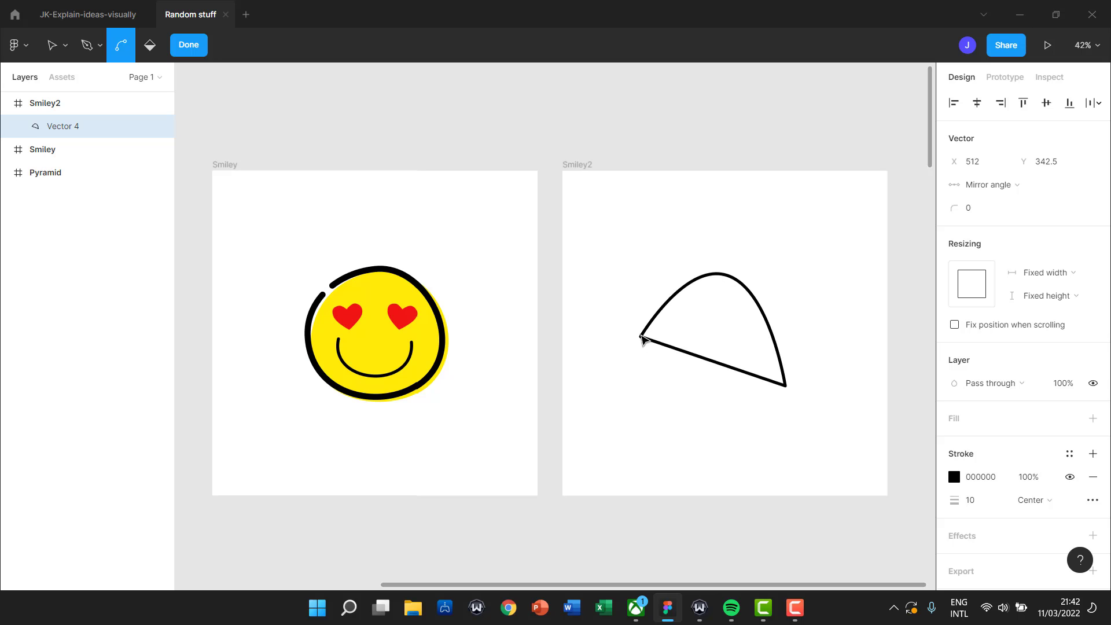
left_click_drag(640, 336, 647, 342)
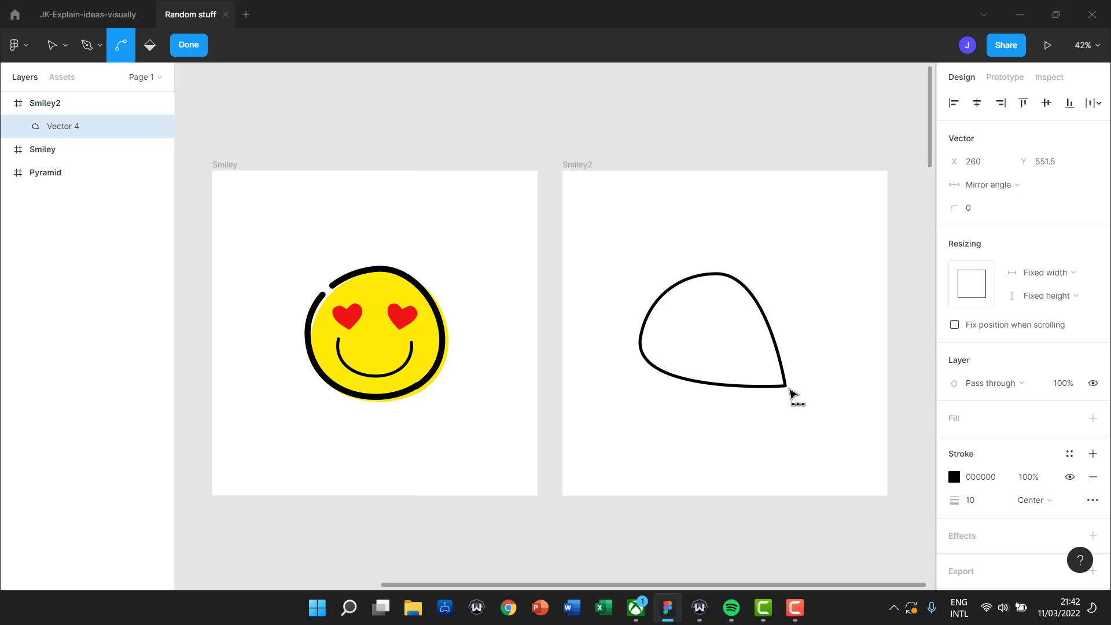
left_click_drag(786, 386, 785, 388)
Adjust the points and curve handles into an irregular circle about 524 × 473.
key("v")
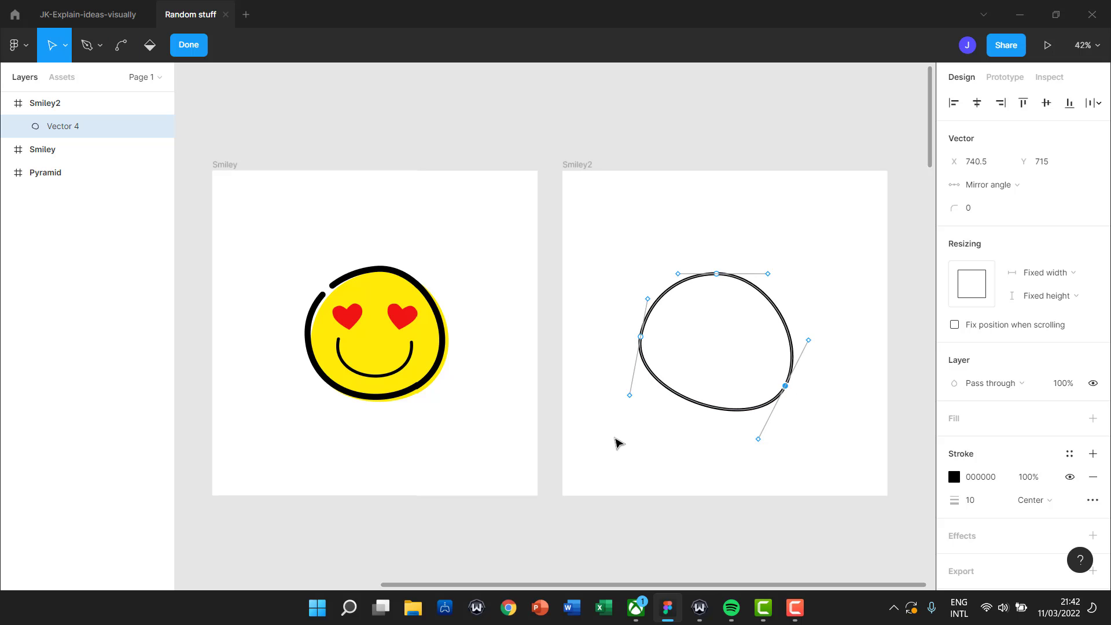
left_click_drag(630, 396, 636, 426)
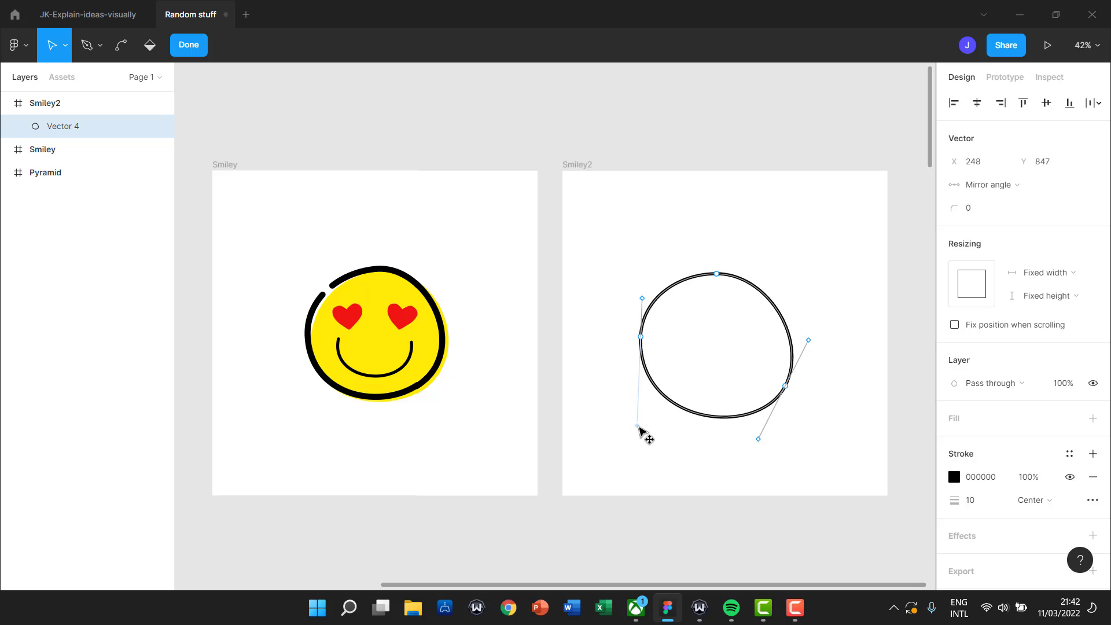
left_click_drag(808, 340, 814, 337)
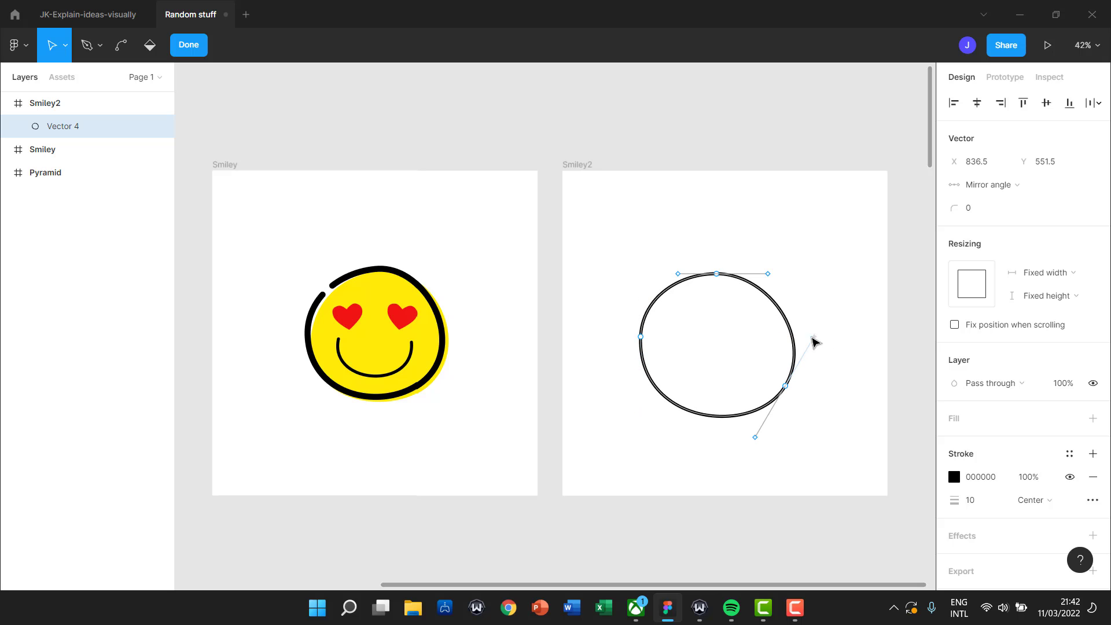
mouse_move(768, 275)
left_mouse_down()
mouse_move(771, 285)
mouse_move(768, 272)
left_mouse_up()
left_click_drag(641, 338, 638, 345)
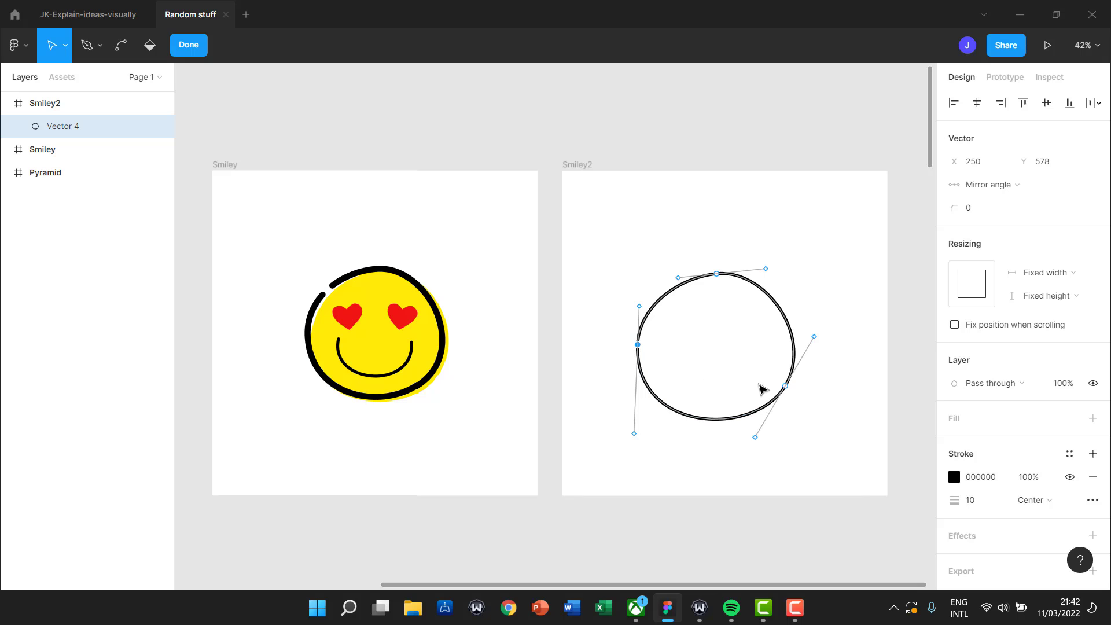
left_click(786, 387)
left_click_drag(788, 389, 787, 386)
left_click_drag(762, 434, 766, 427)
left_click(800, 422)
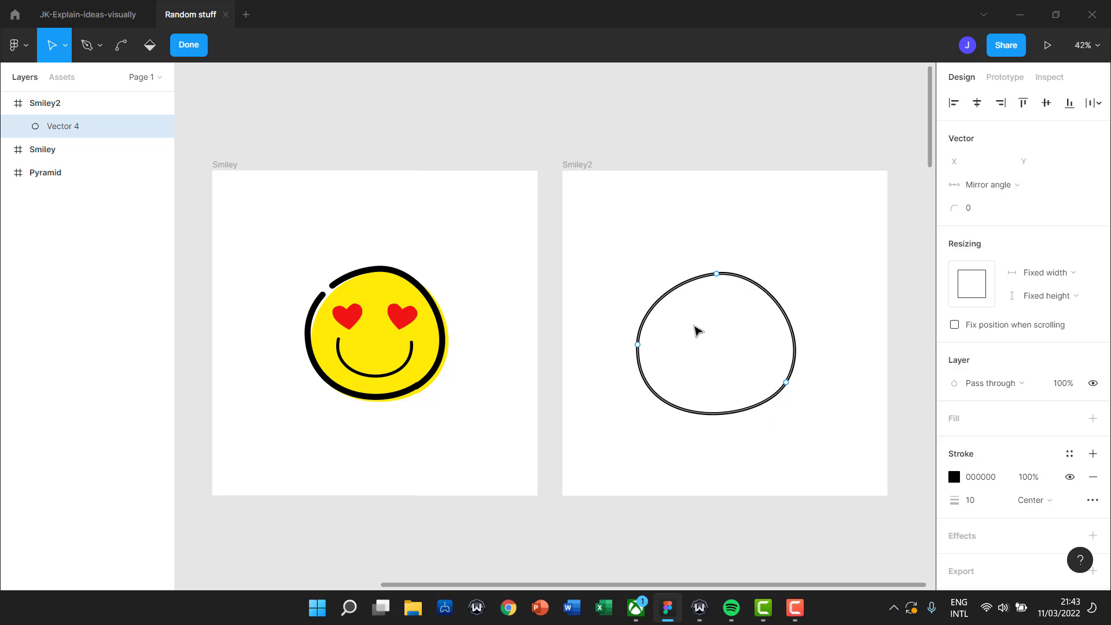
left_click_drag(685, 280, 687, 283)
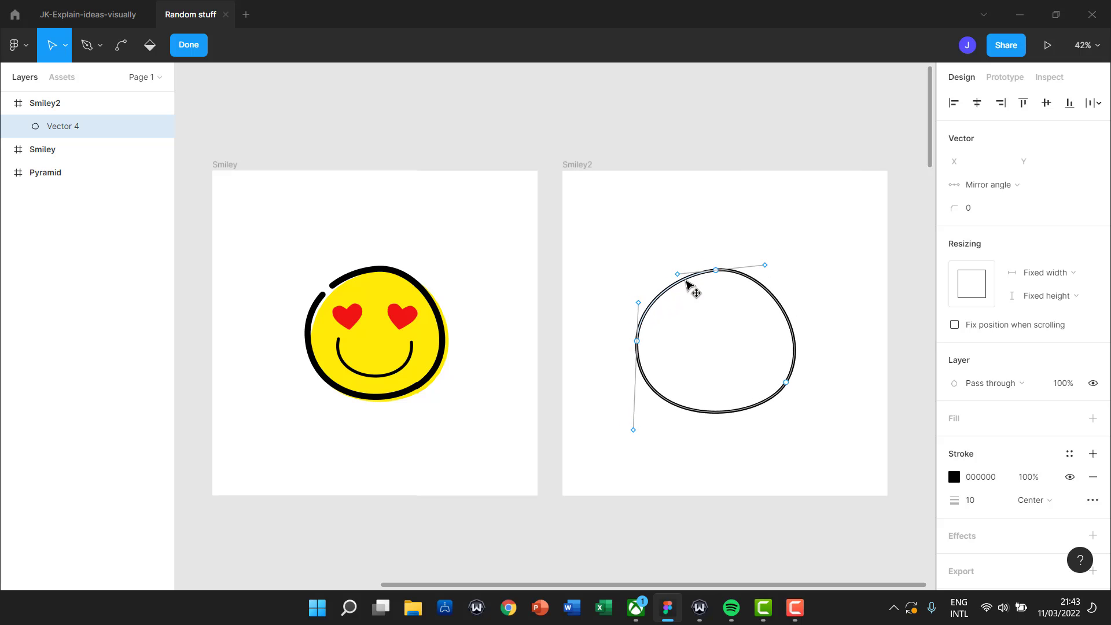
left_click(824, 307)
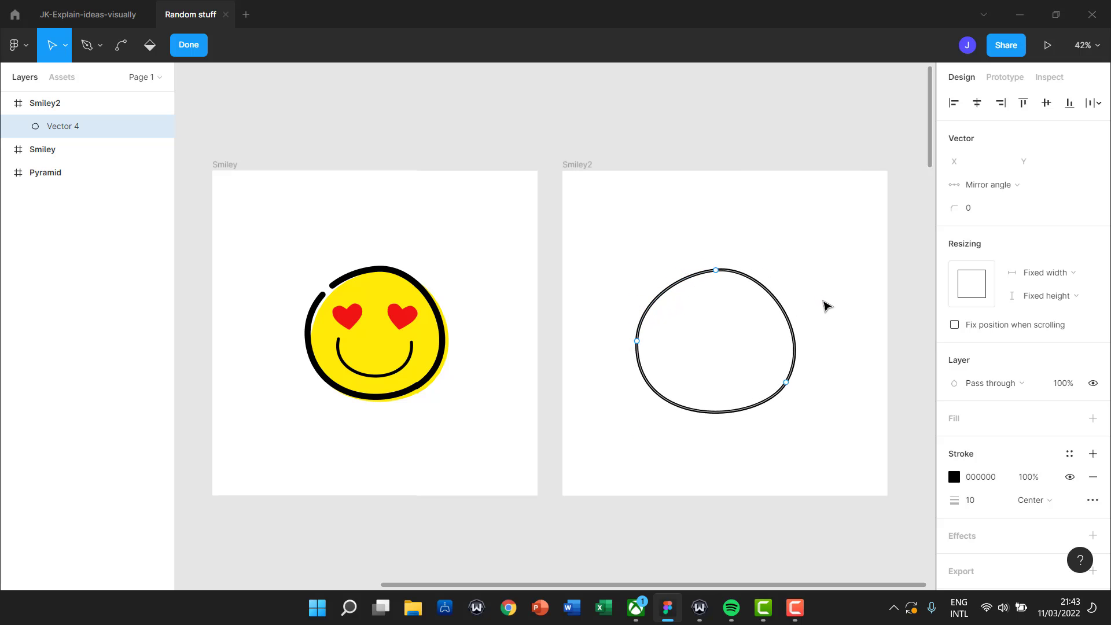
key("Escape")
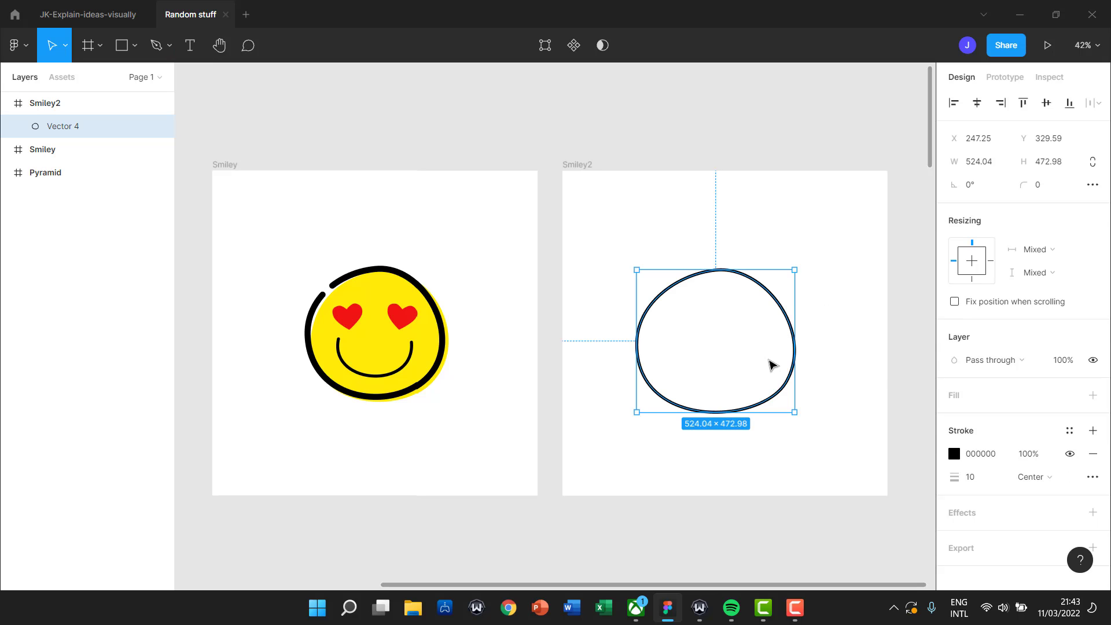
Duplicate the circle outline, add a fill to the copy and remove its stroke.
key("ctrl+d")
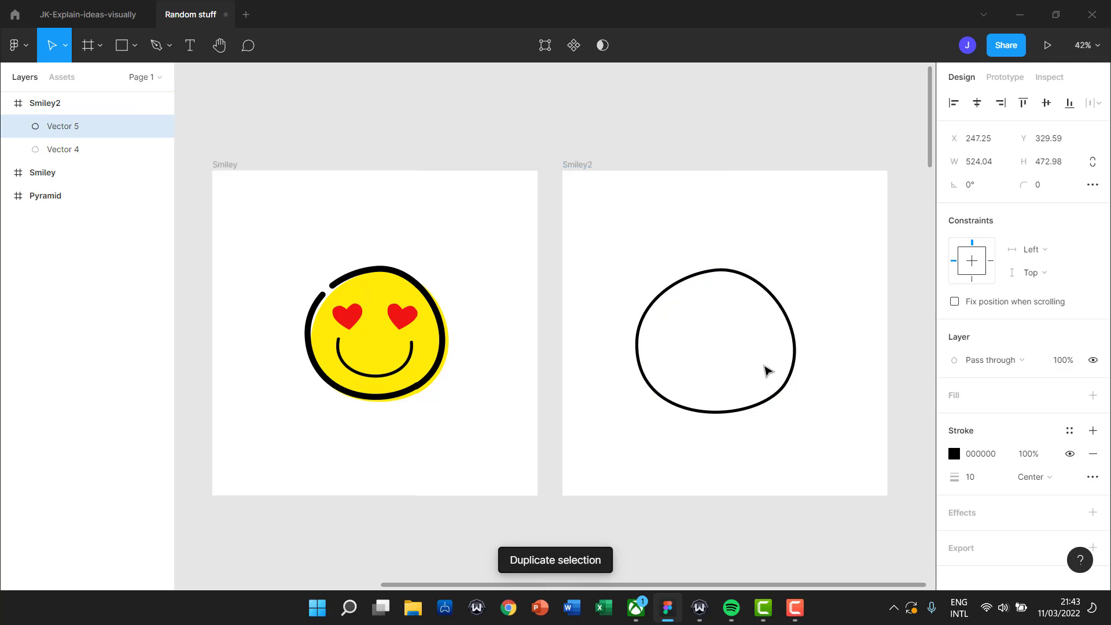
left_click_drag(739, 355, 806, 299)
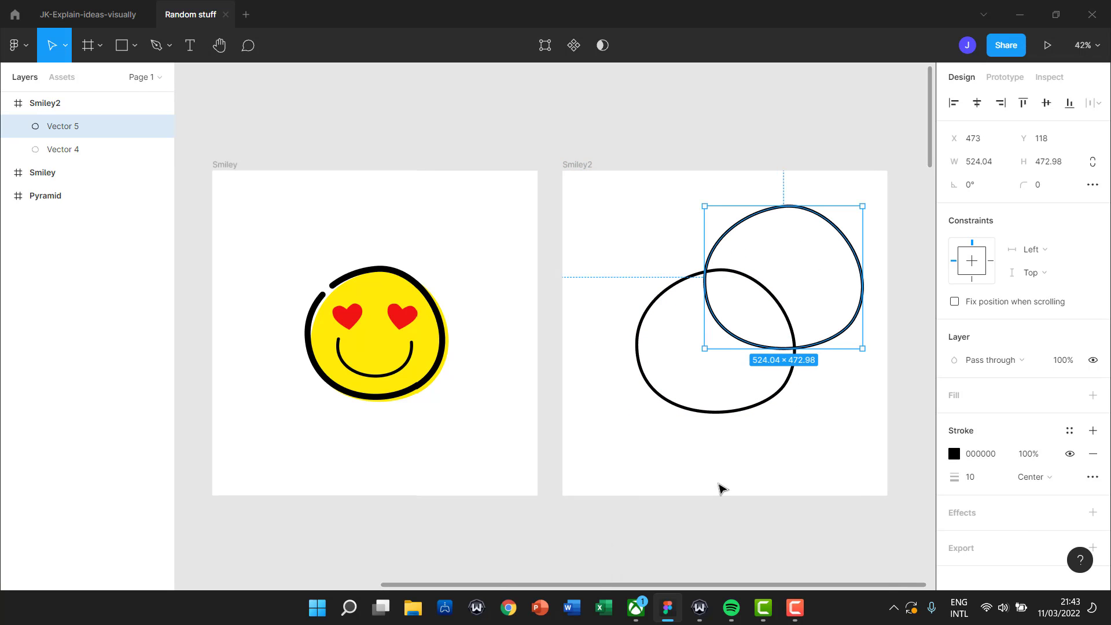
left_click(954, 396)
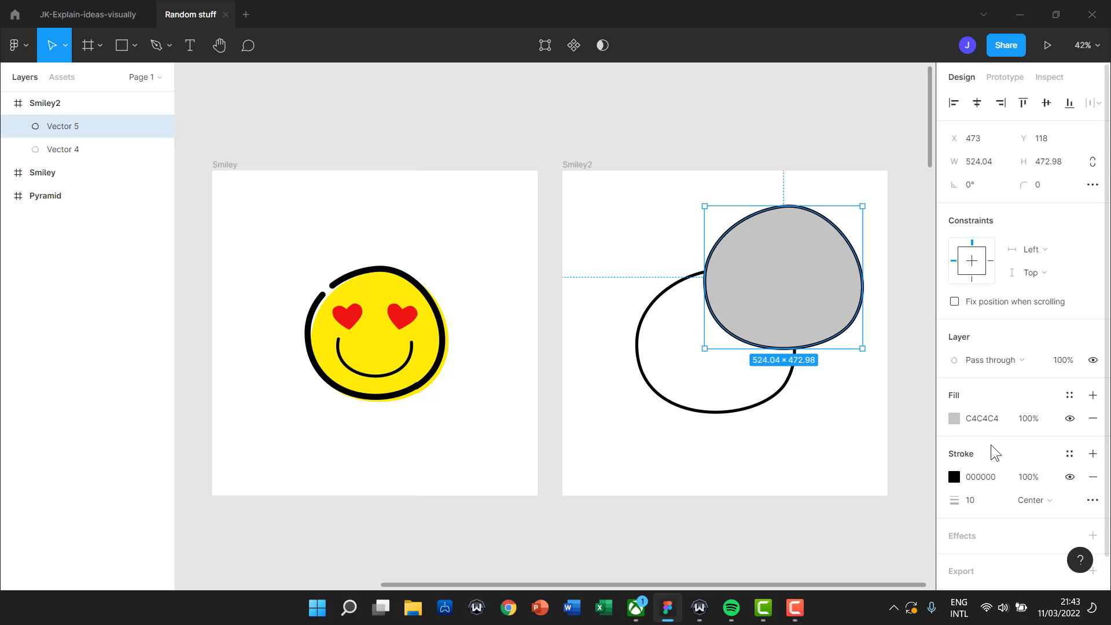
left_click(1093, 478)
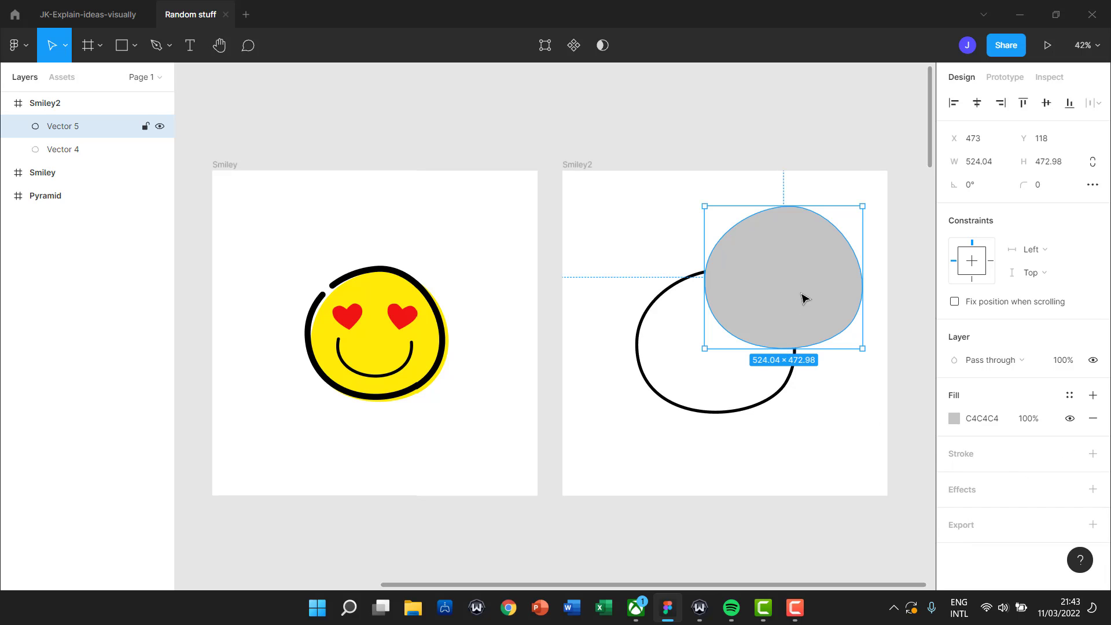
Set the copy's fill to yellow FFE604 and move it slightly lower.
left_click(955, 418)
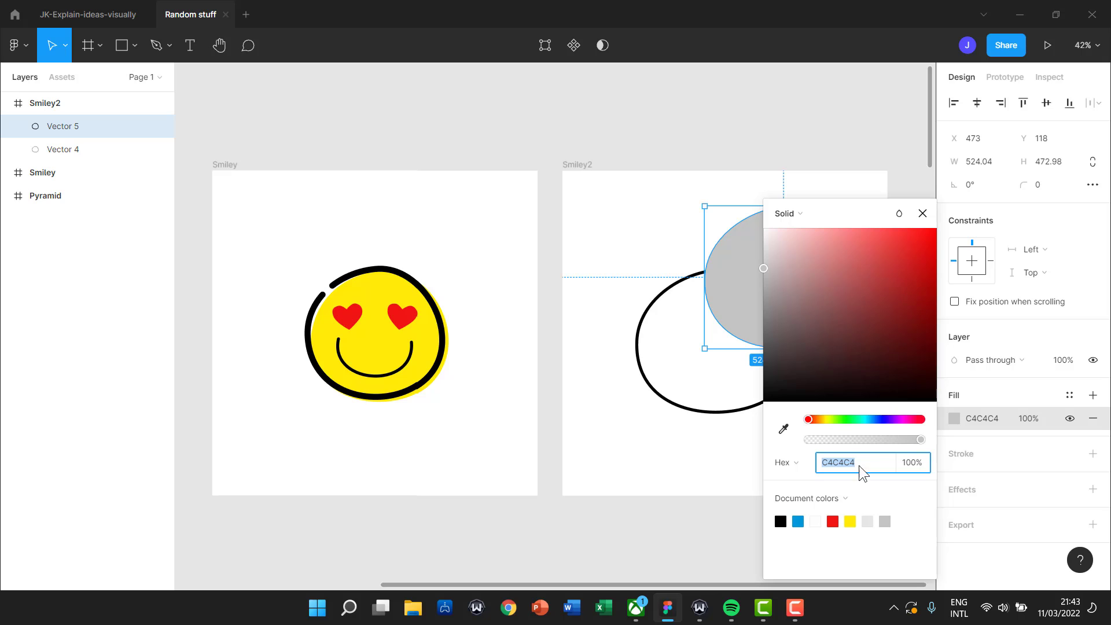
left_click(850, 521)
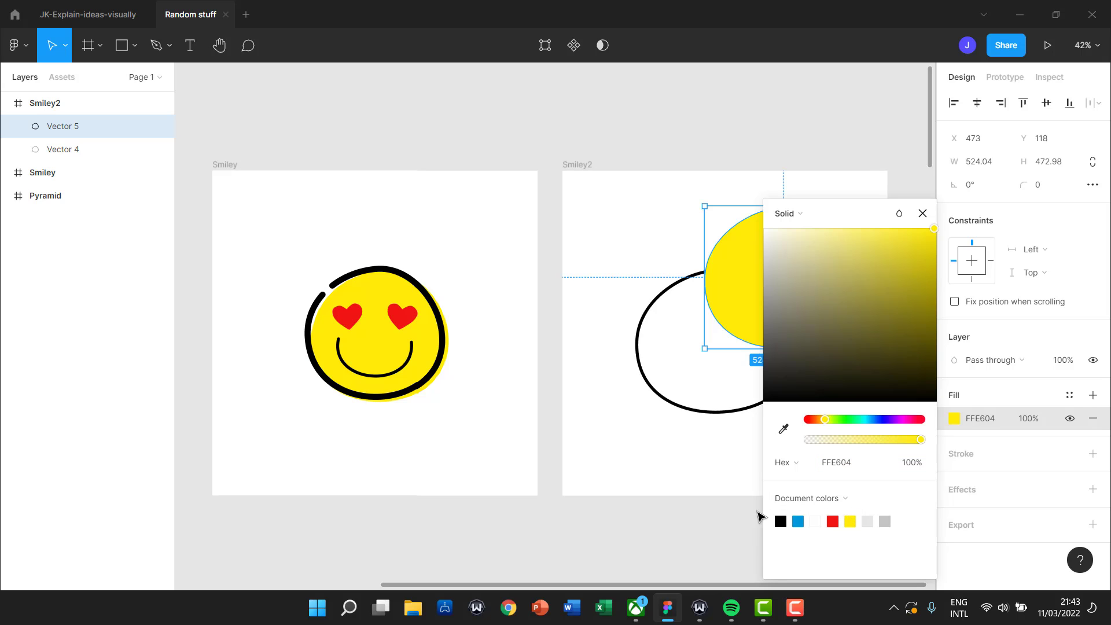
left_click(922, 213)
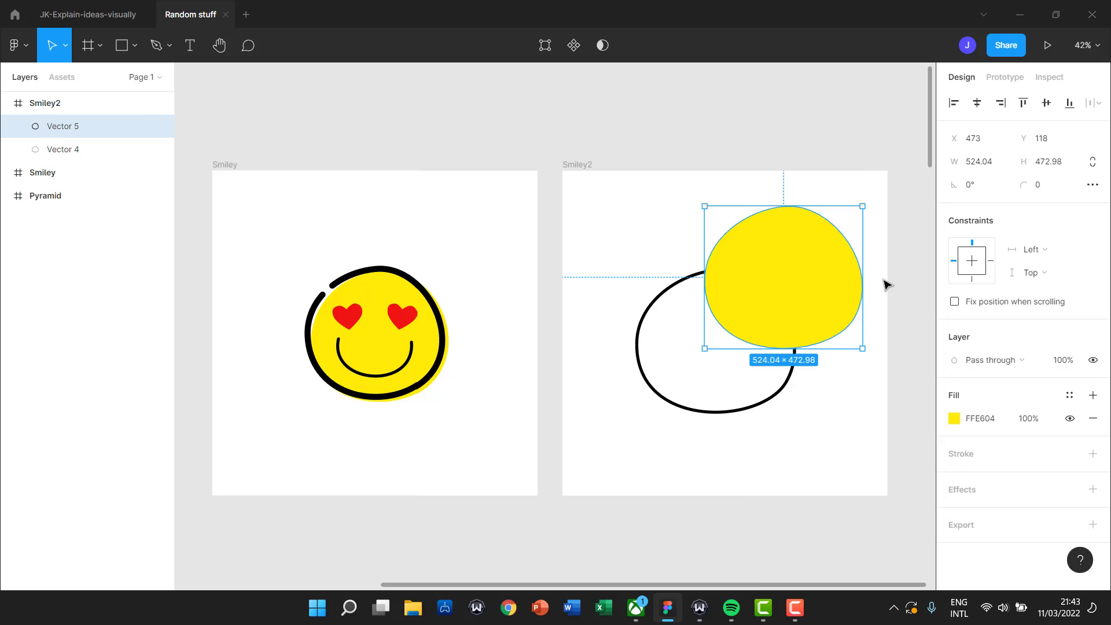
mouse_move(828, 293)
left_mouse_down()
mouse_move(830, 316)
mouse_move(833, 304)
left_mouse_up()
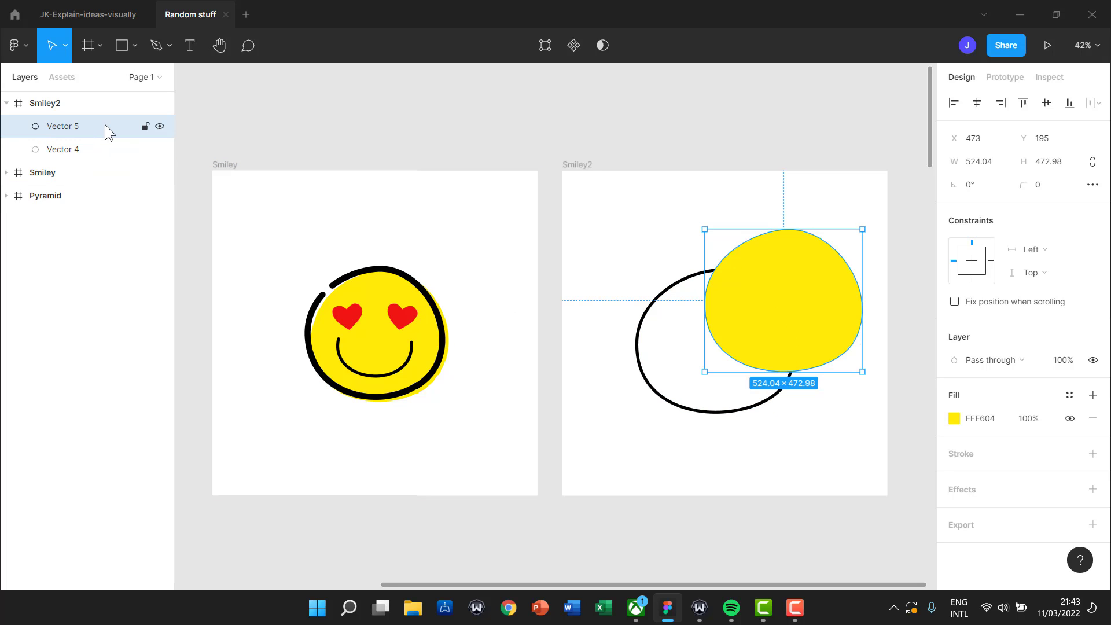
Rename the yellow shape layer 'fill' and the black shape layer 'outline'.
double_click(75, 128)
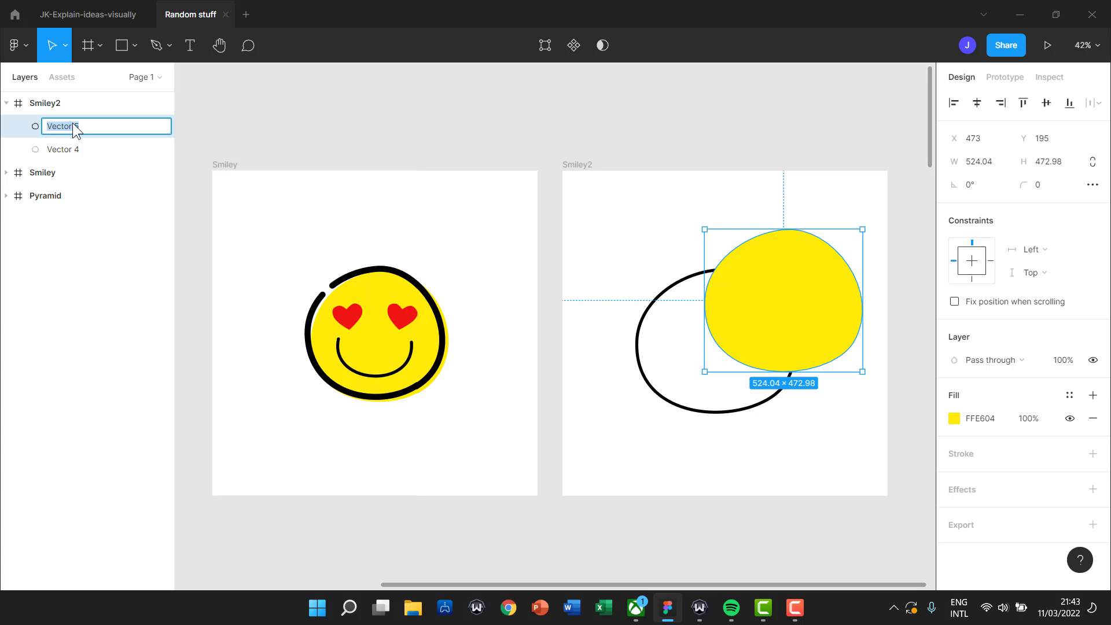
type("fill")
left_click(70, 150)
double_click(69, 150)
type("outline")
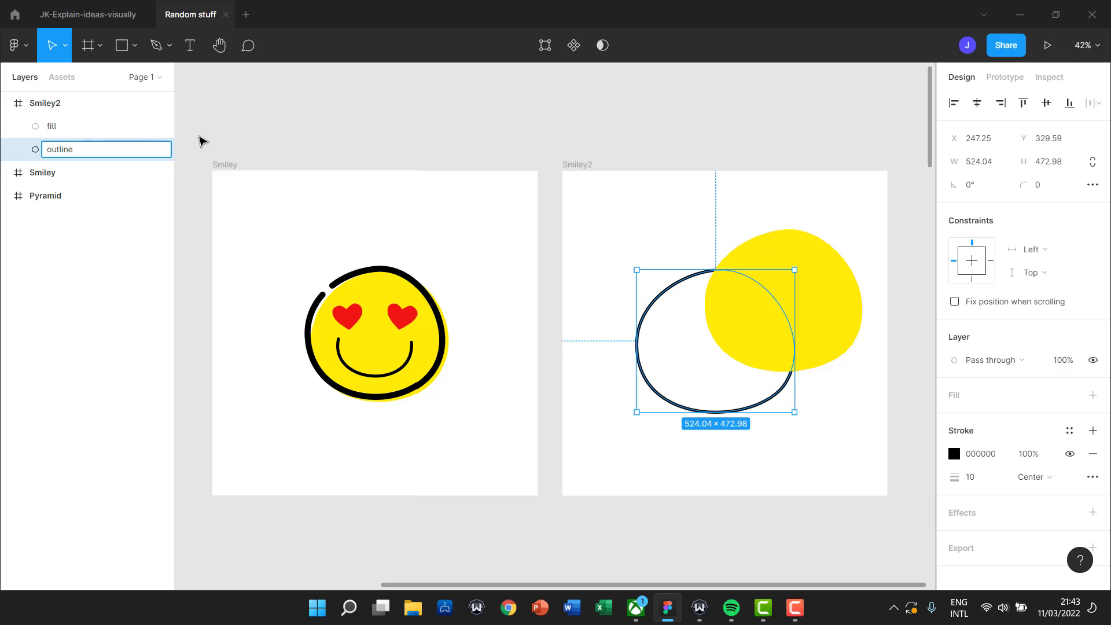
left_click(200, 141)
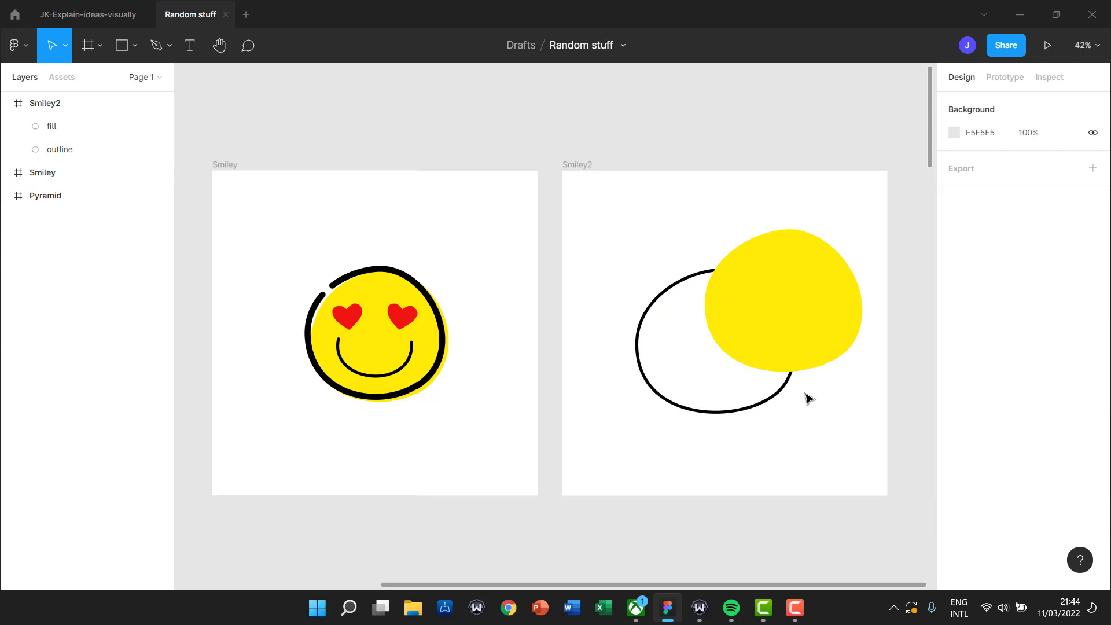
Send the yellow fill behind the outline and move it down-left onto it.
left_click(819, 334)
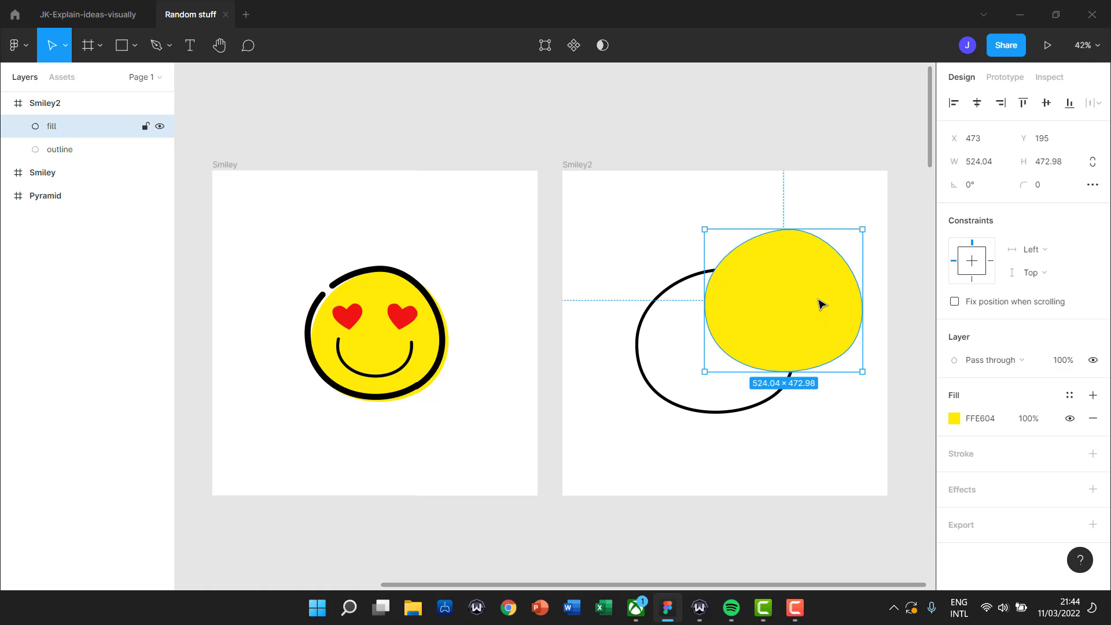
key("ctrl+bracketleft")
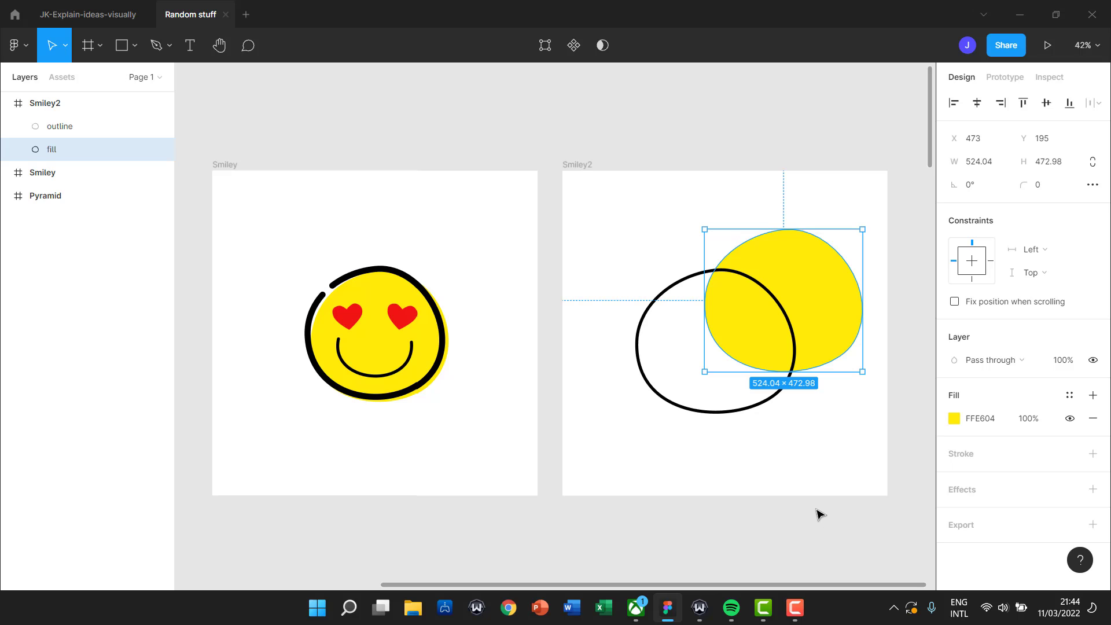
left_click_drag(821, 300, 752, 344)
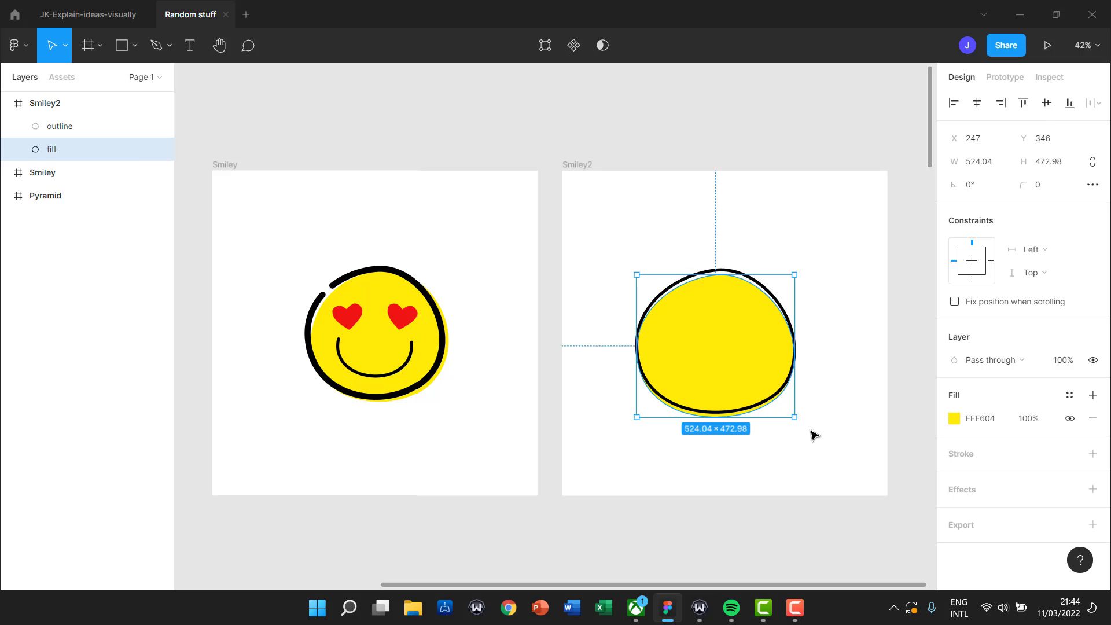
Stretch the yellow fill and reshape its left, right and bottom curves to match the outline.
left_click_drag(796, 417, 800, 418)
double_click(773, 368)
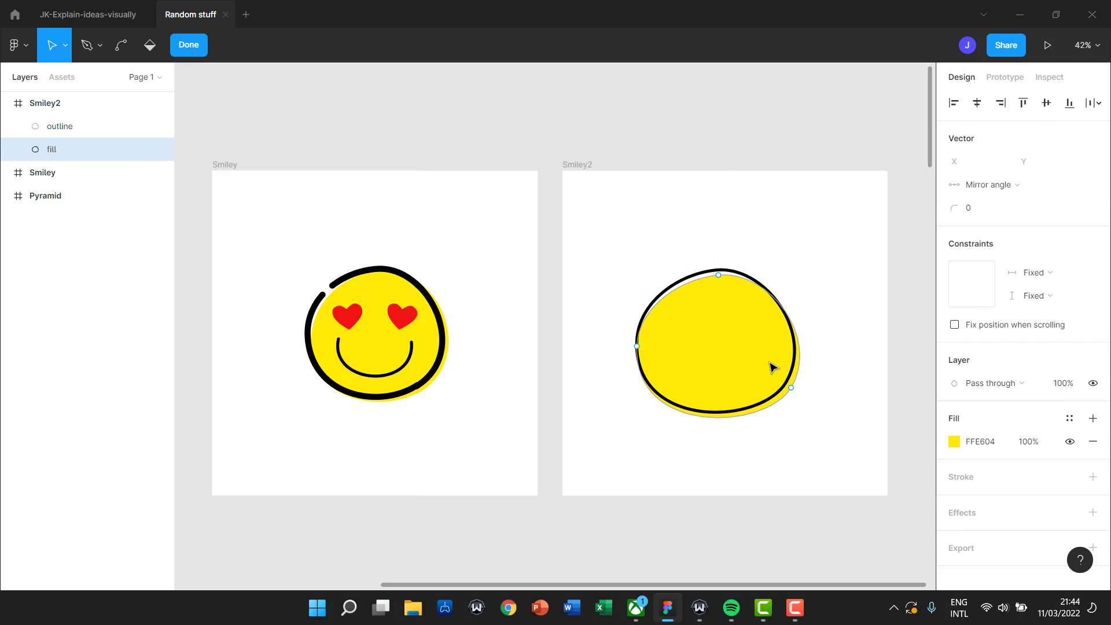
left_click(637, 346)
left_click_drag(633, 435, 645, 445)
left_click(638, 347)
left_click_drag(639, 346, 640, 348)
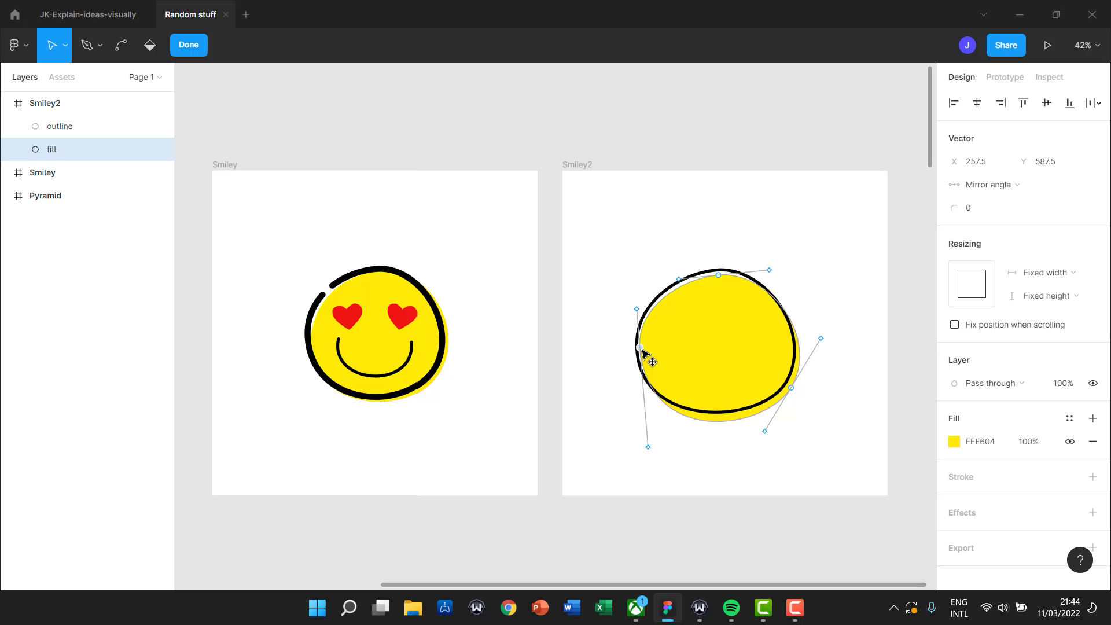
left_click_drag(820, 338, 817, 309)
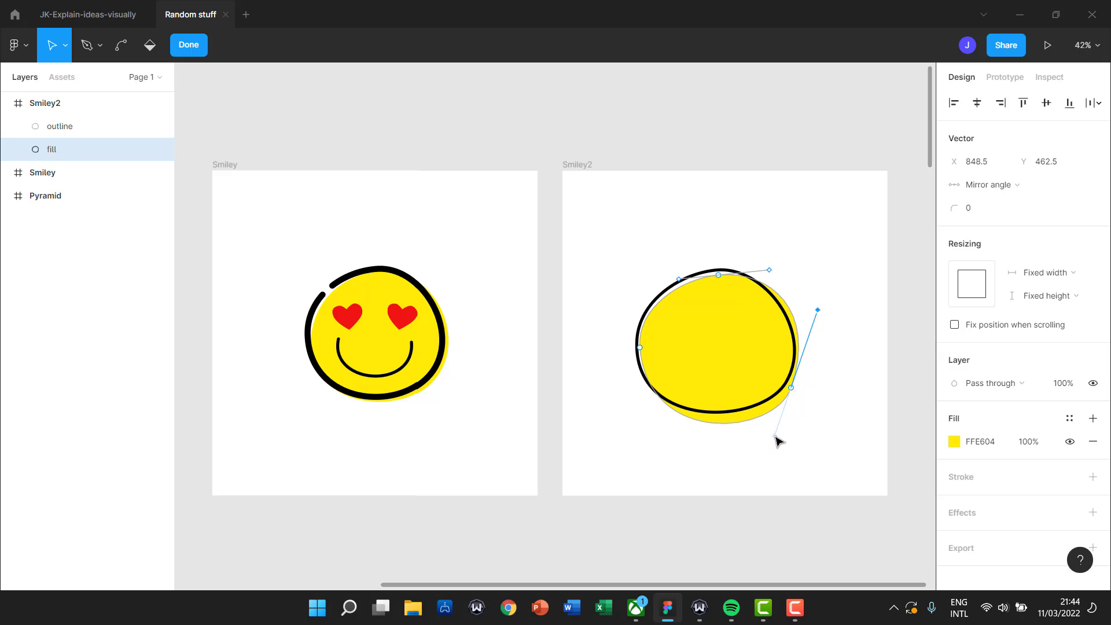
left_click_drag(775, 436, 769, 423)
Rework the fill's lower-right anchor and curve so it peeks out slightly at lower right.
left_click(793, 389)
left_click(795, 392, "ctrl")
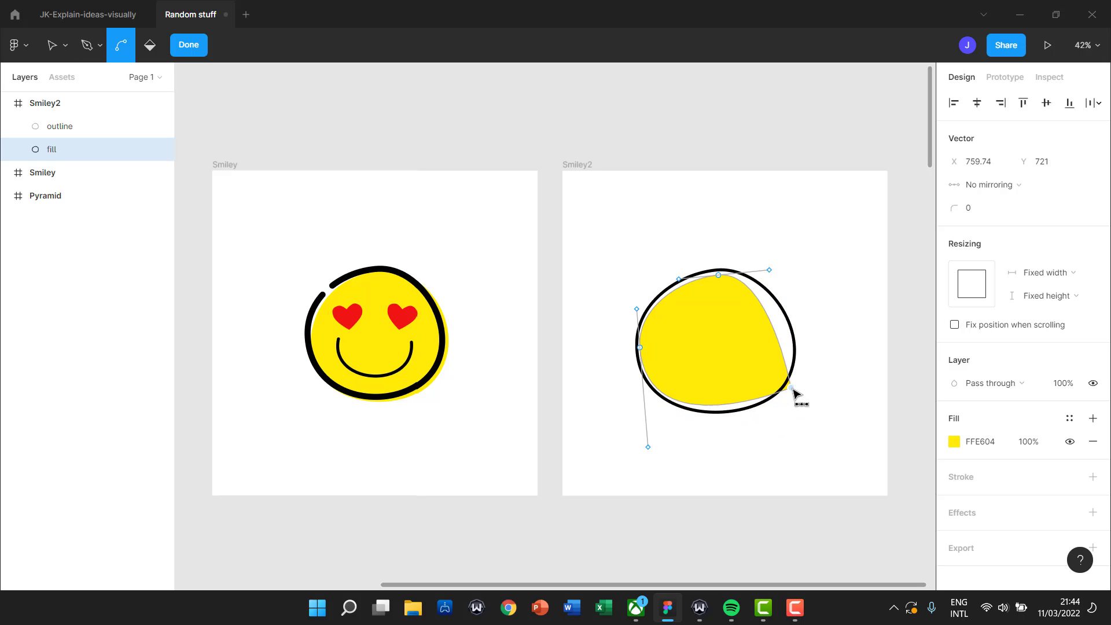
left_click(794, 391, "ctrl")
left_click_drag(793, 391, 796, 382)
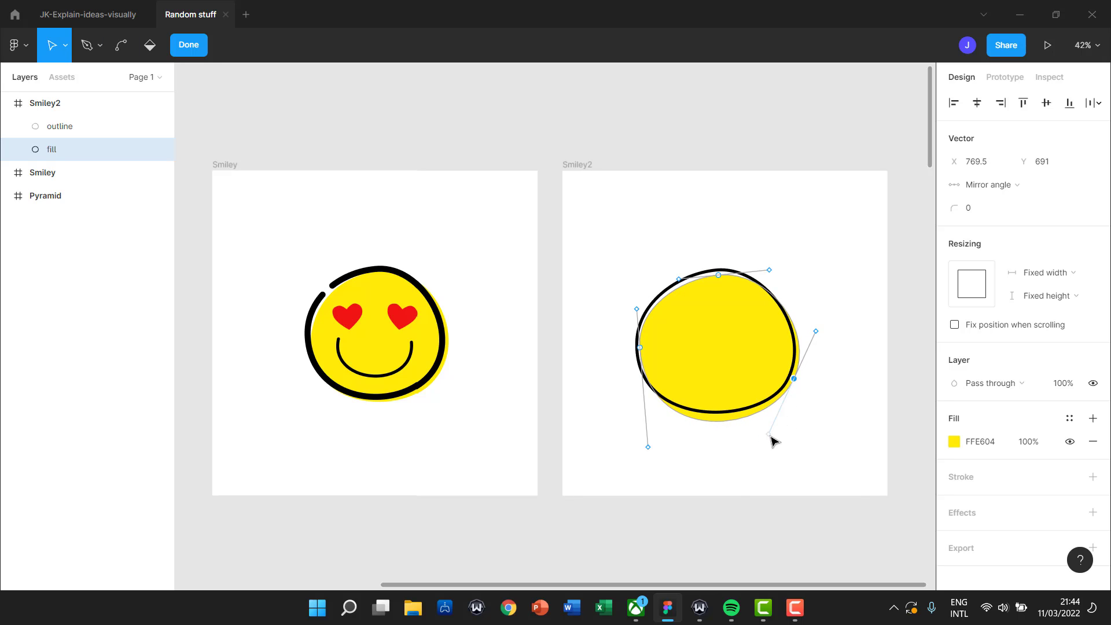
left_click_drag(773, 439, 779, 427)
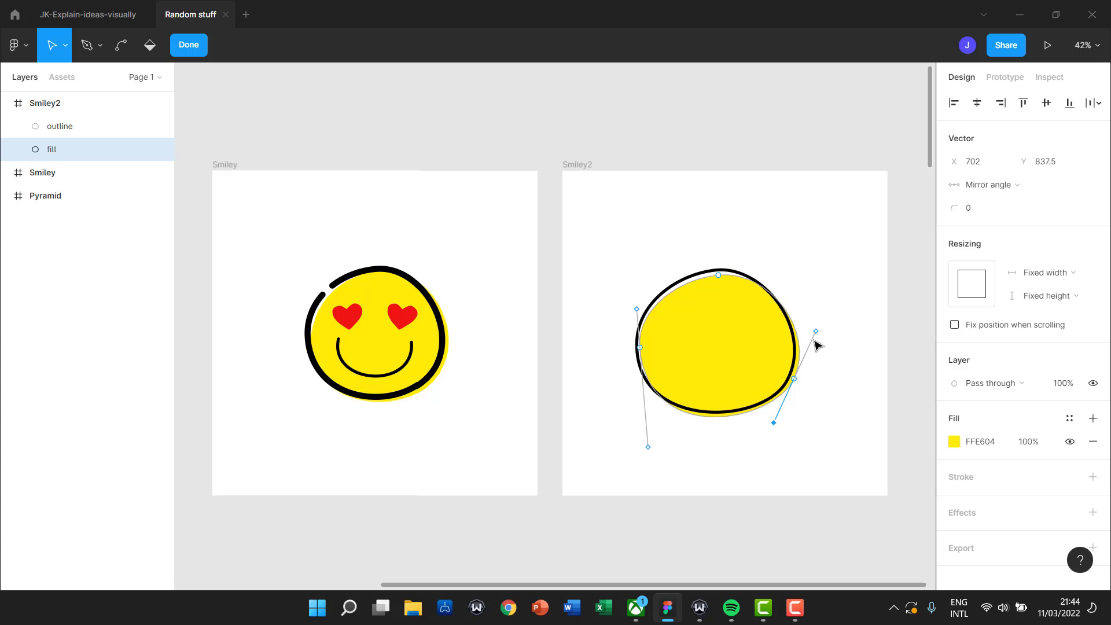
left_click(825, 370)
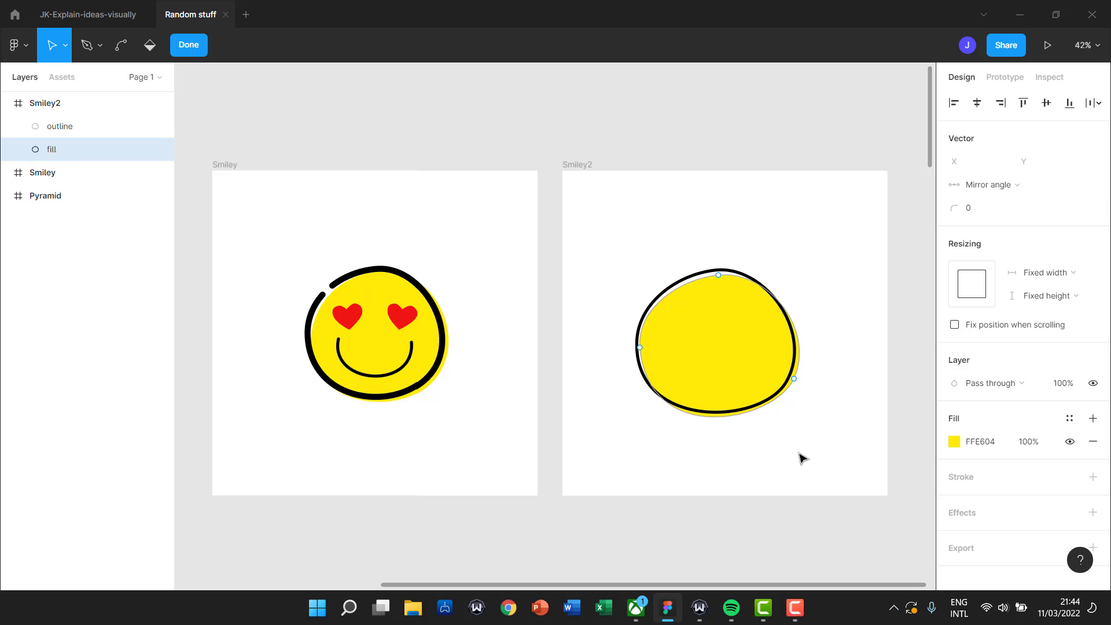
key("Escape")
left_click(820, 447)
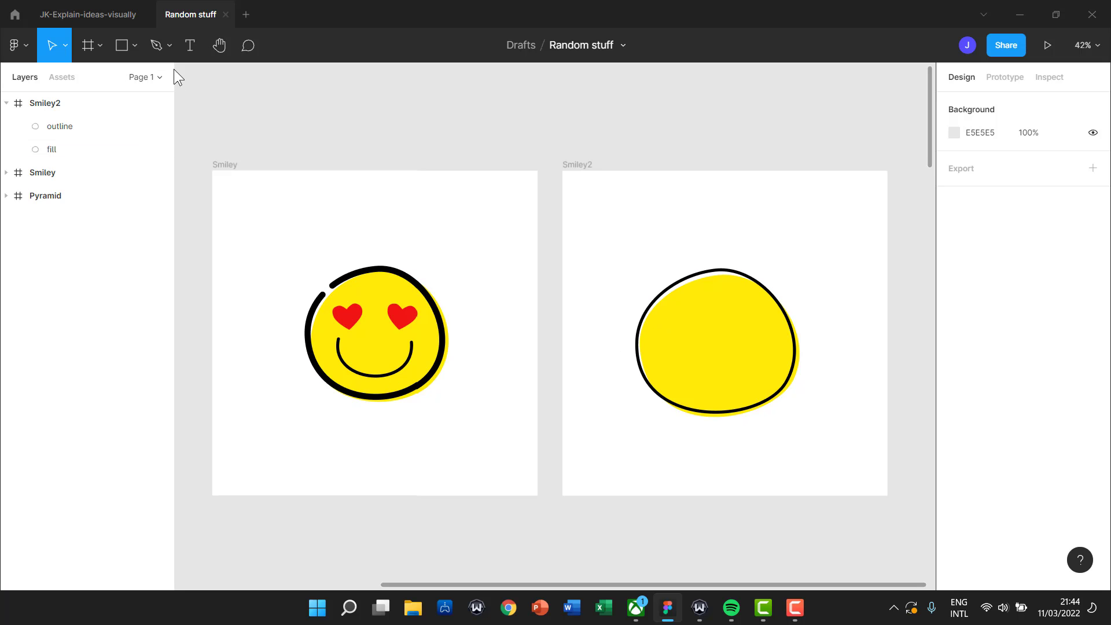
Draw a straight horizontal Pen line across the middle of the yellow face.
left_click(155, 49)
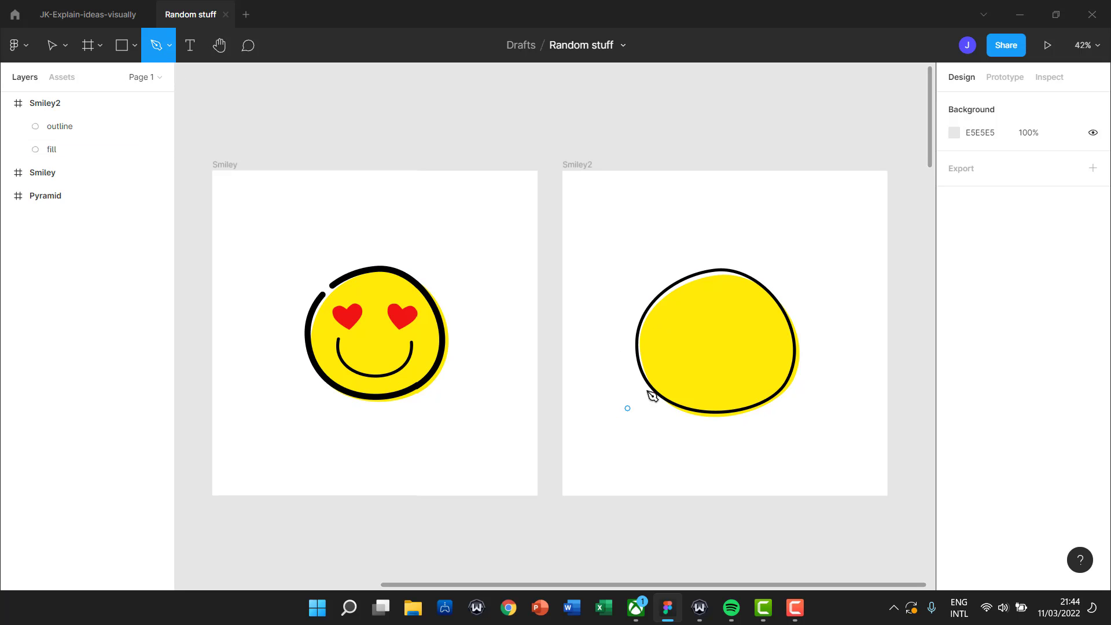
left_click(674, 350)
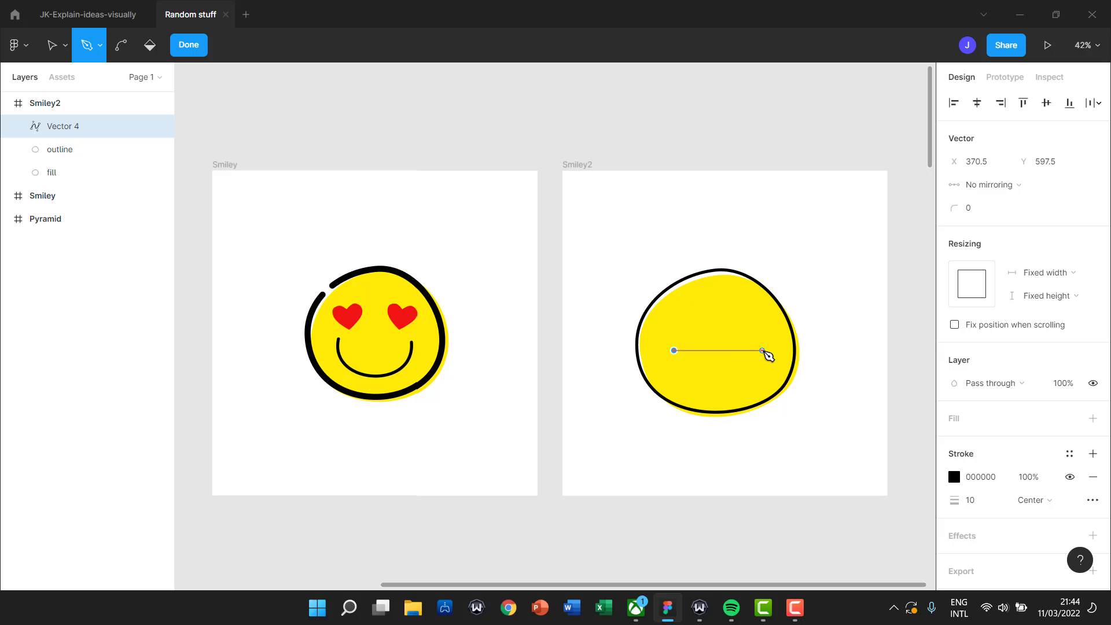
left_click(763, 356)
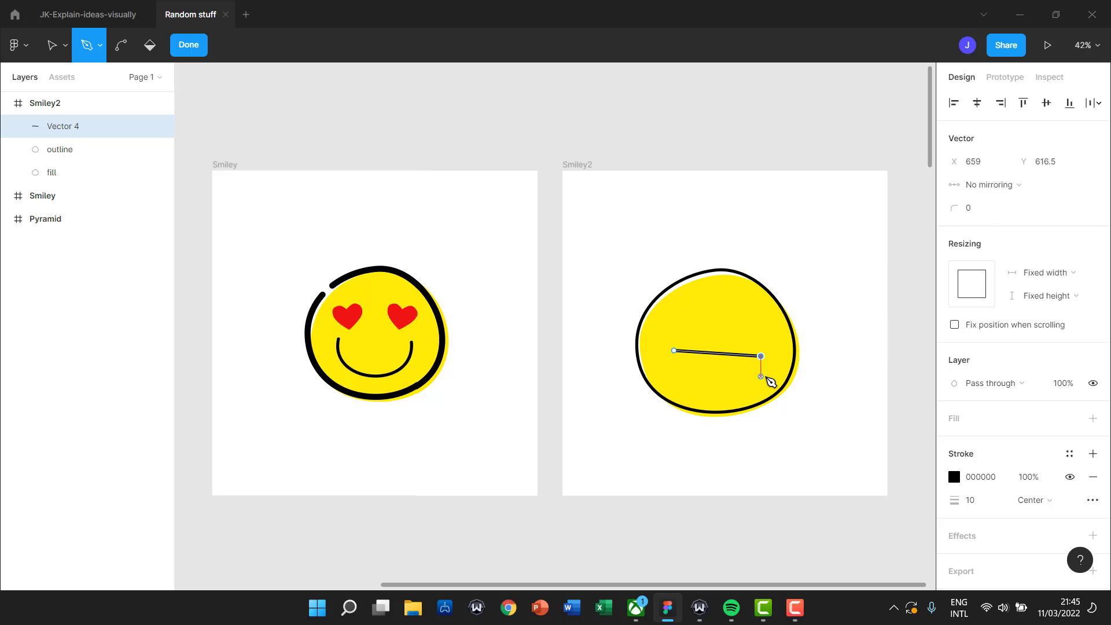
key("Escape")
key("Escape")
key("Escape")
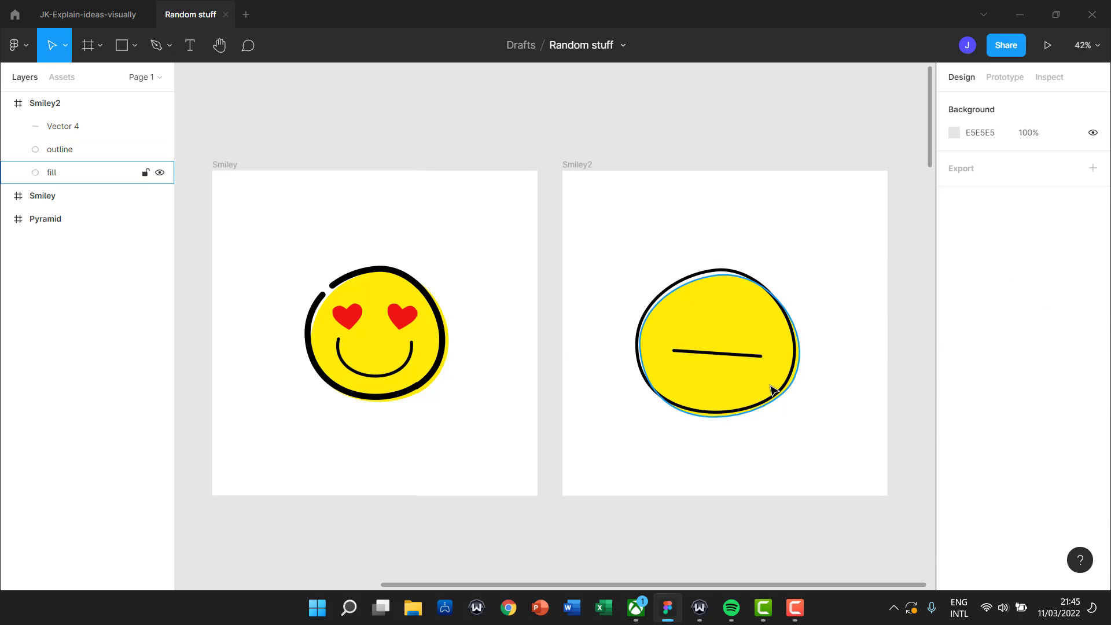
Set the face line's stroke end caps to Round and reopen it for point editing.
scroll(754, 387, "up", 6)
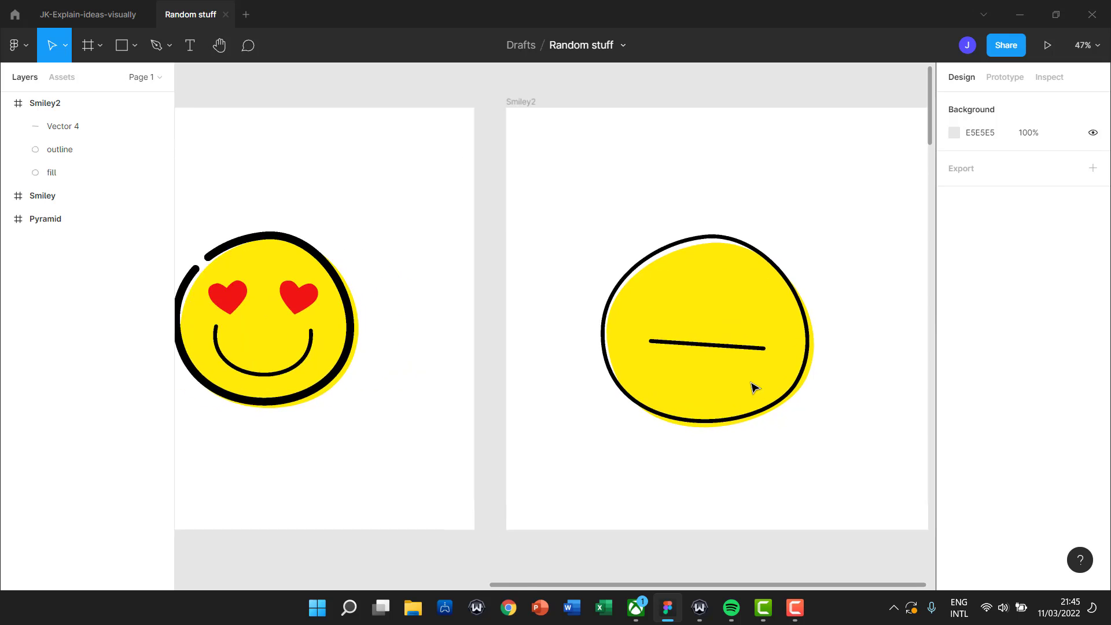
left_click(712, 332)
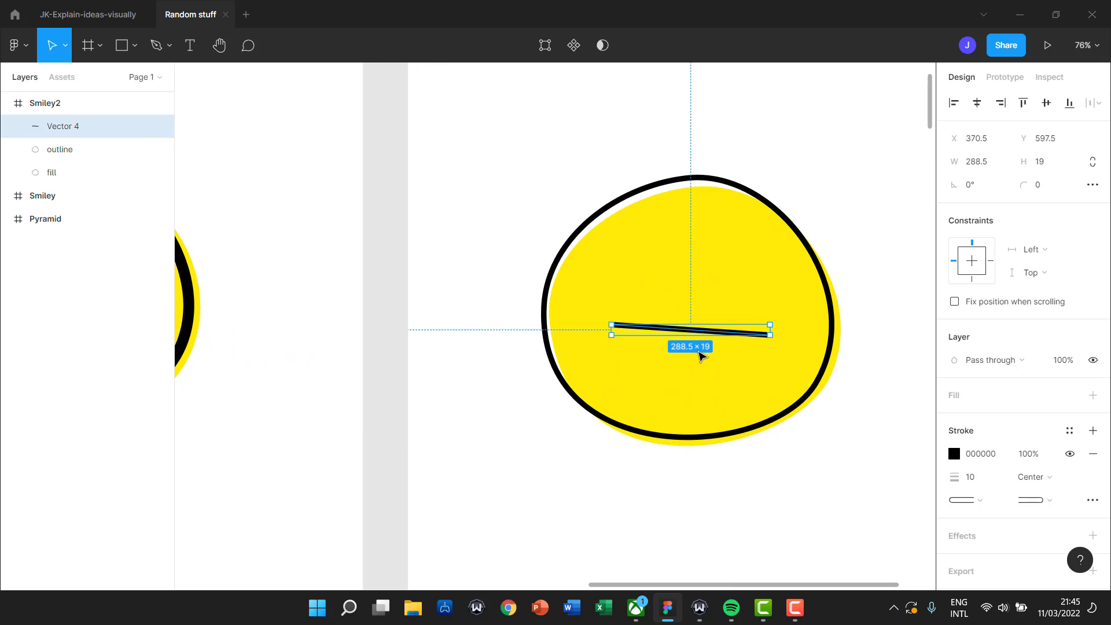
left_click(898, 360)
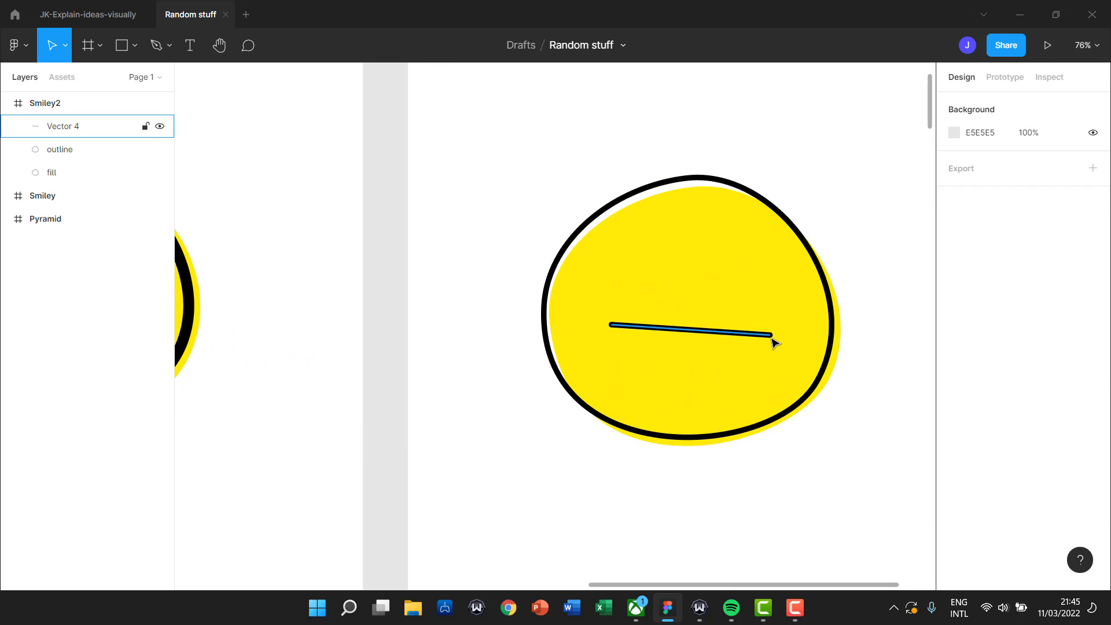
left_click(665, 339)
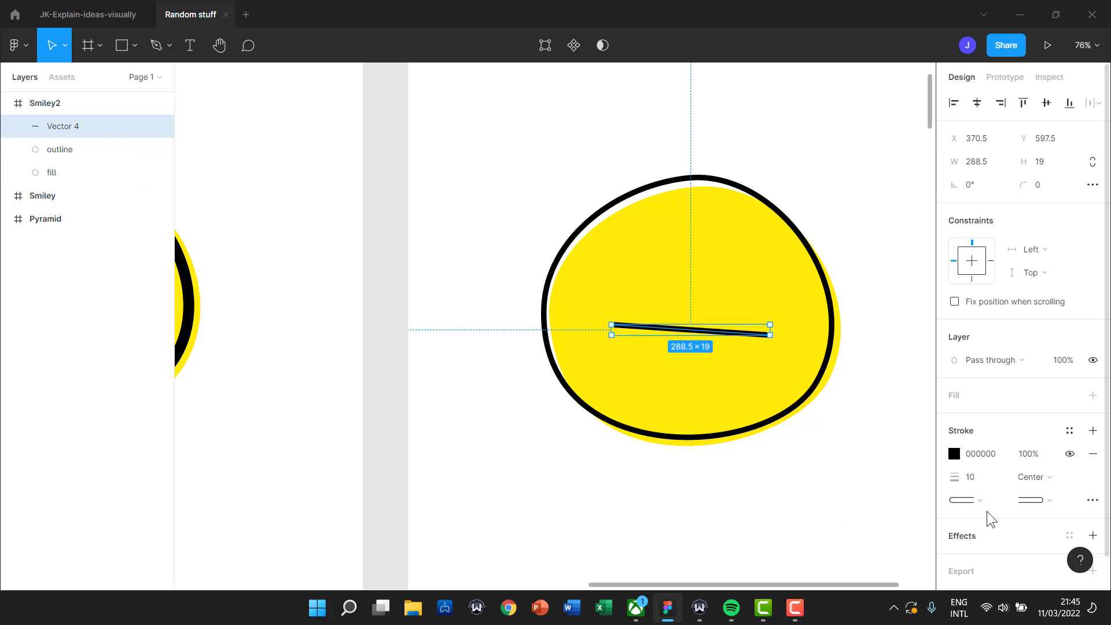
left_click(1048, 503)
left_click(1032, 516)
left_click(877, 497)
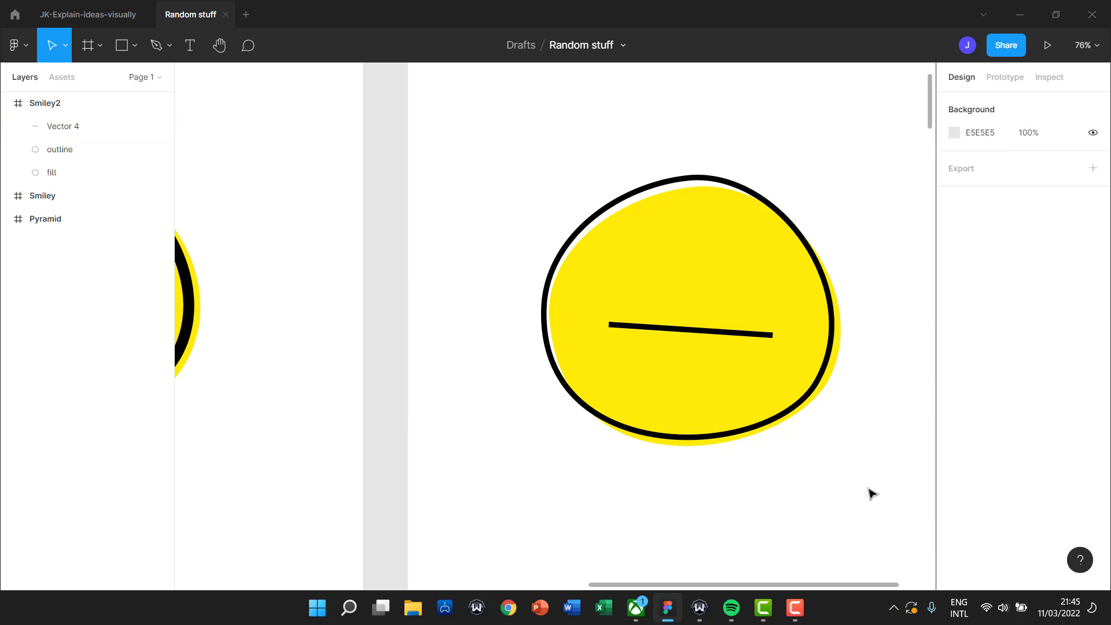
left_click(737, 334)
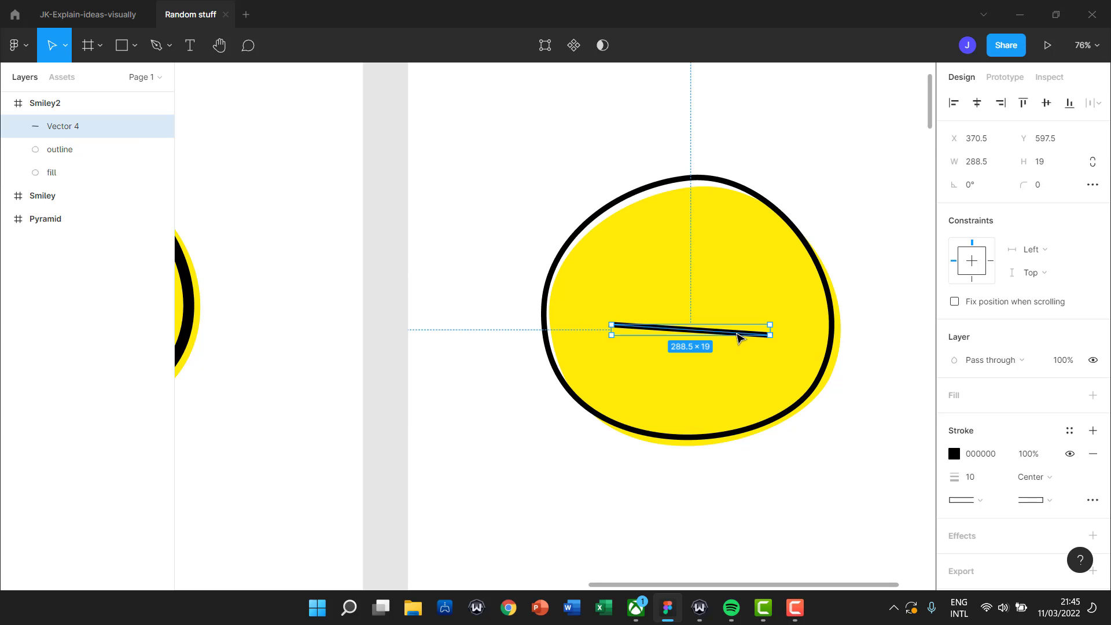
left_click(1051, 505)
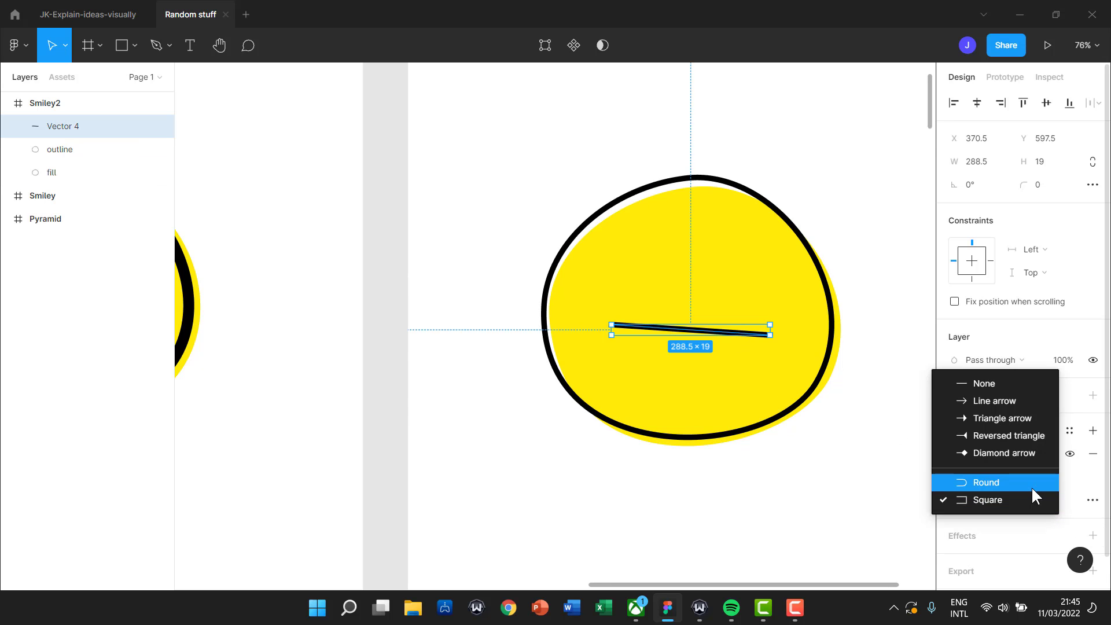
left_click(1031, 484)
left_click(862, 524)
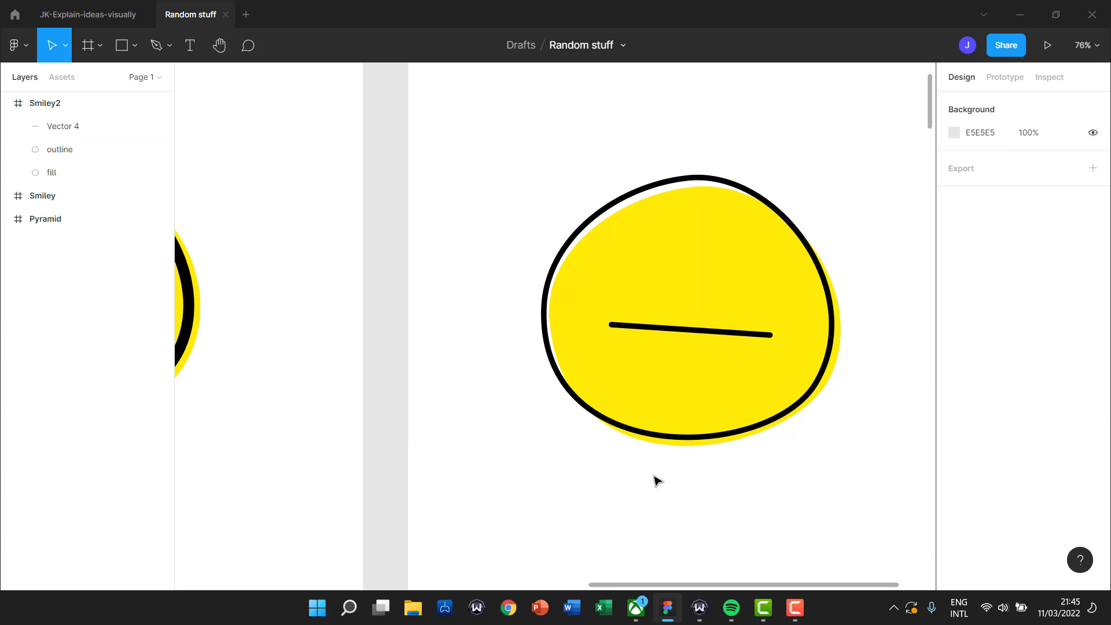
double_click(682, 334)
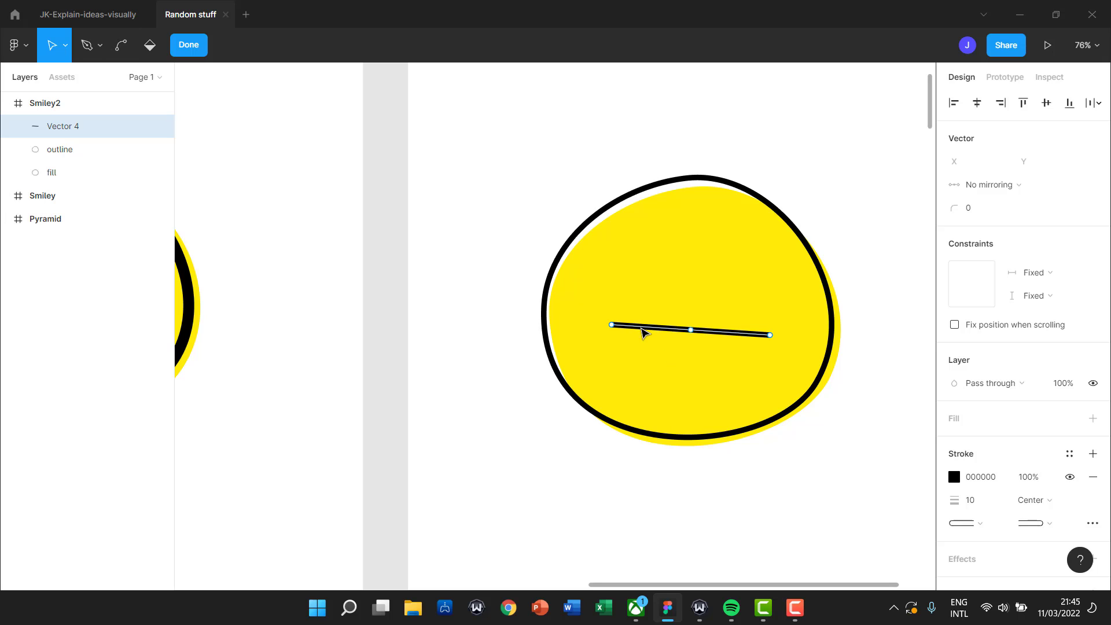
Bend the line down into a U-shaped smile and widen both sides with its curve handles.
left_click(124, 51)
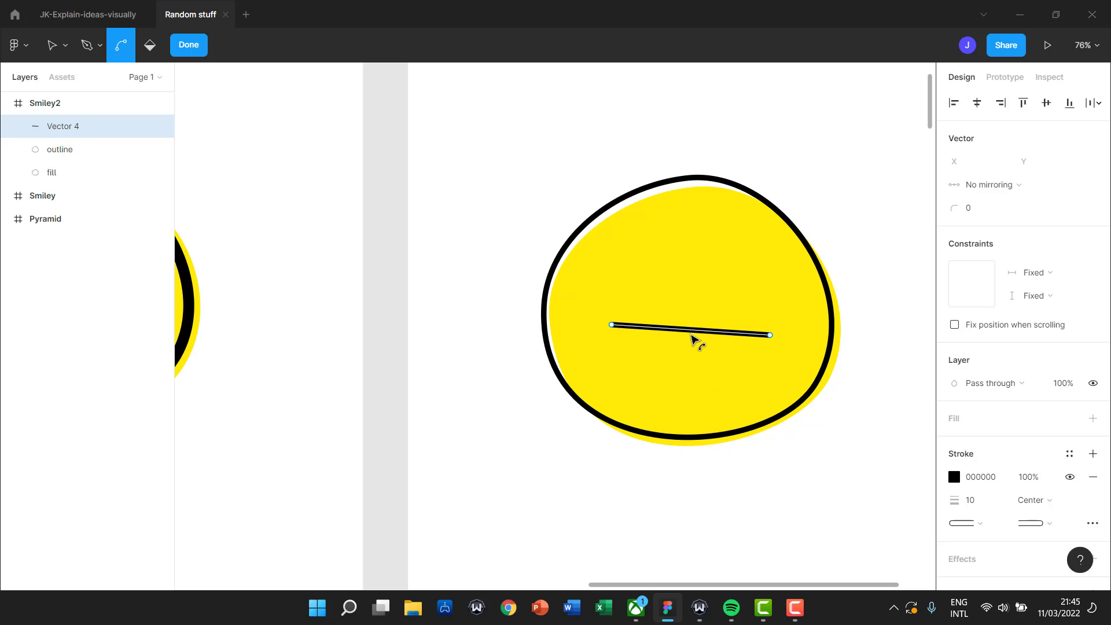
left_click_drag(695, 332, 690, 408)
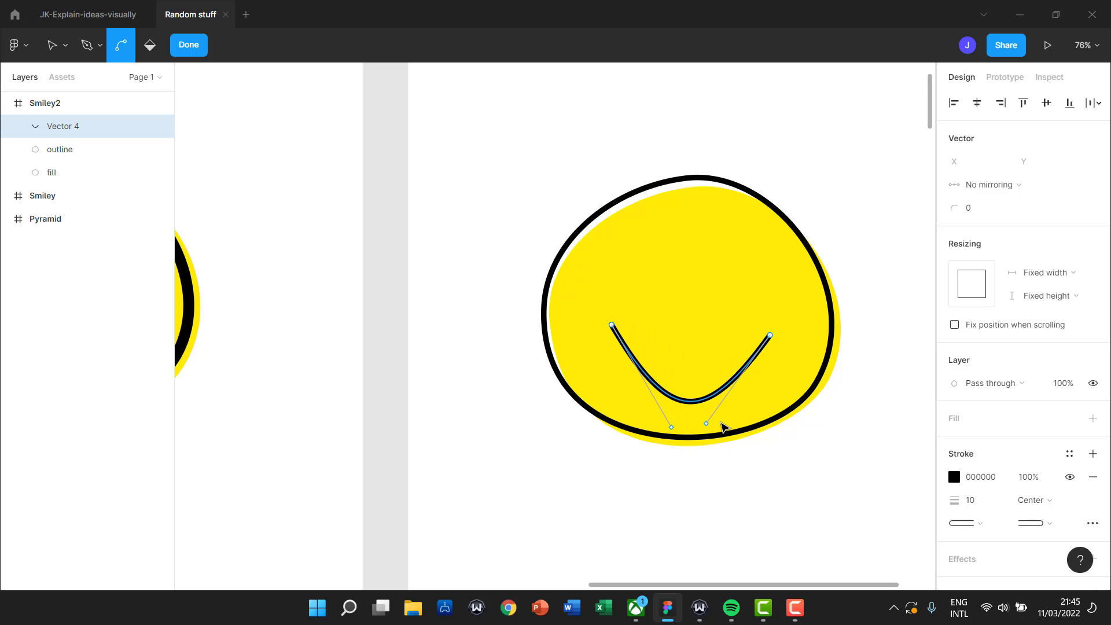
left_click(706, 424)
left_click_drag(708, 428, 771, 431)
left_click_drag(670, 426, 599, 436)
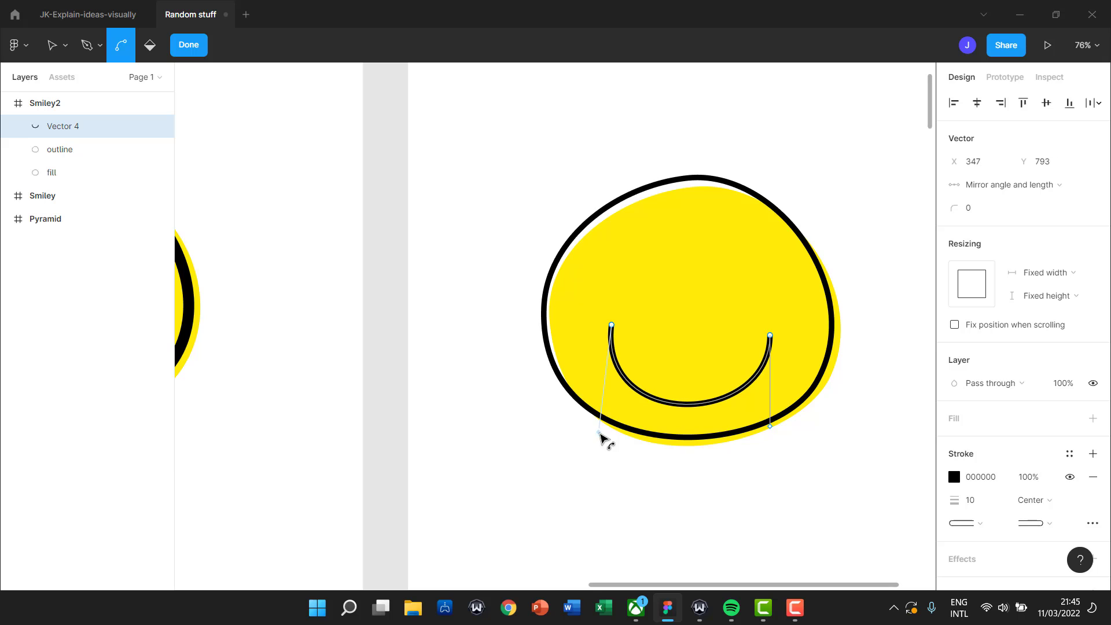
left_click_drag(771, 426, 786, 439)
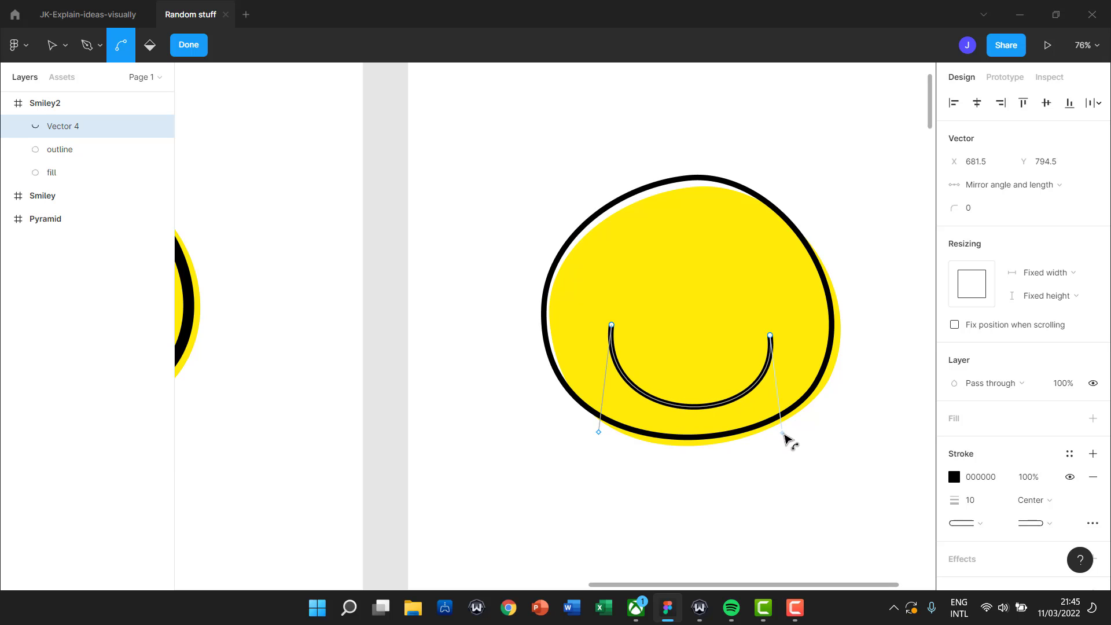
left_click(866, 444)
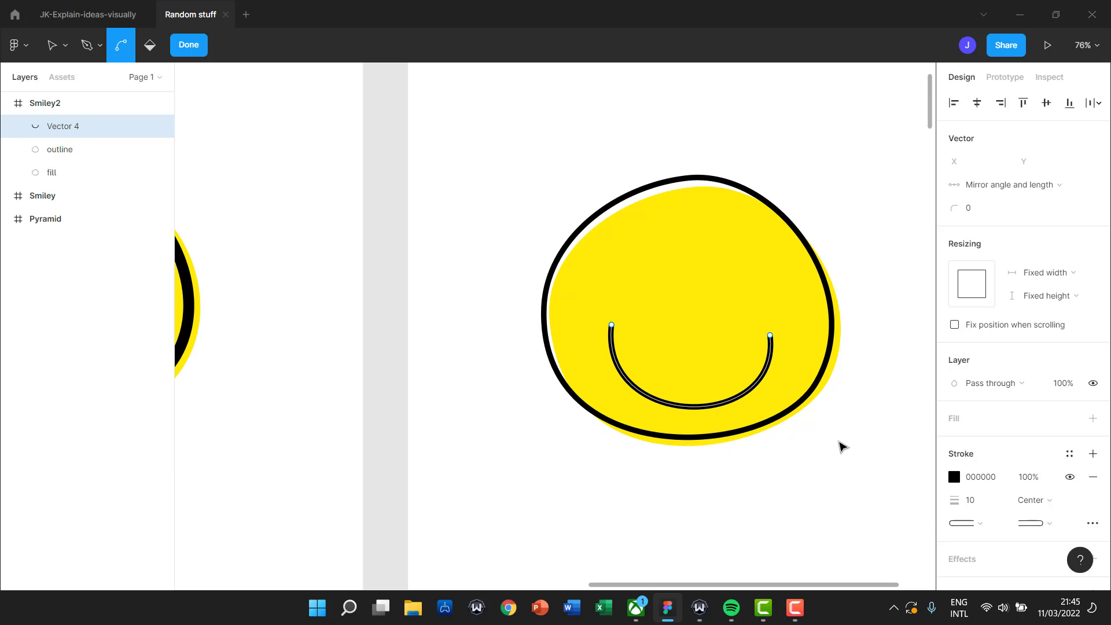
left_click(842, 446)
Nudge the smile so it sits centred horizontally on the face.
left_click(709, 408)
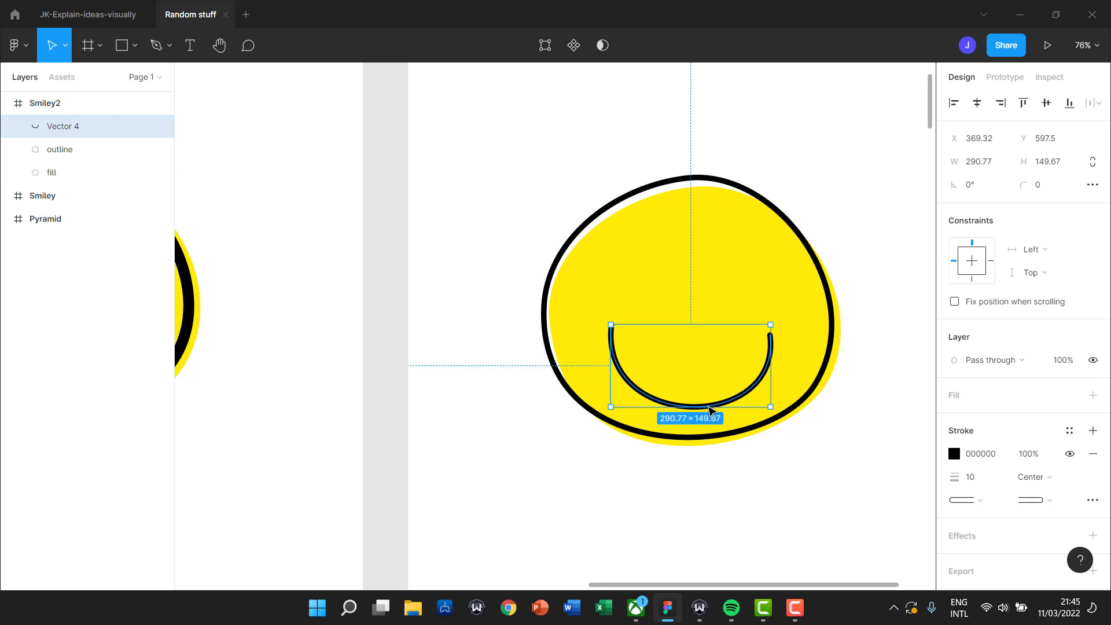
left_click_drag(709, 408, 709, 406)
left_click(854, 516)
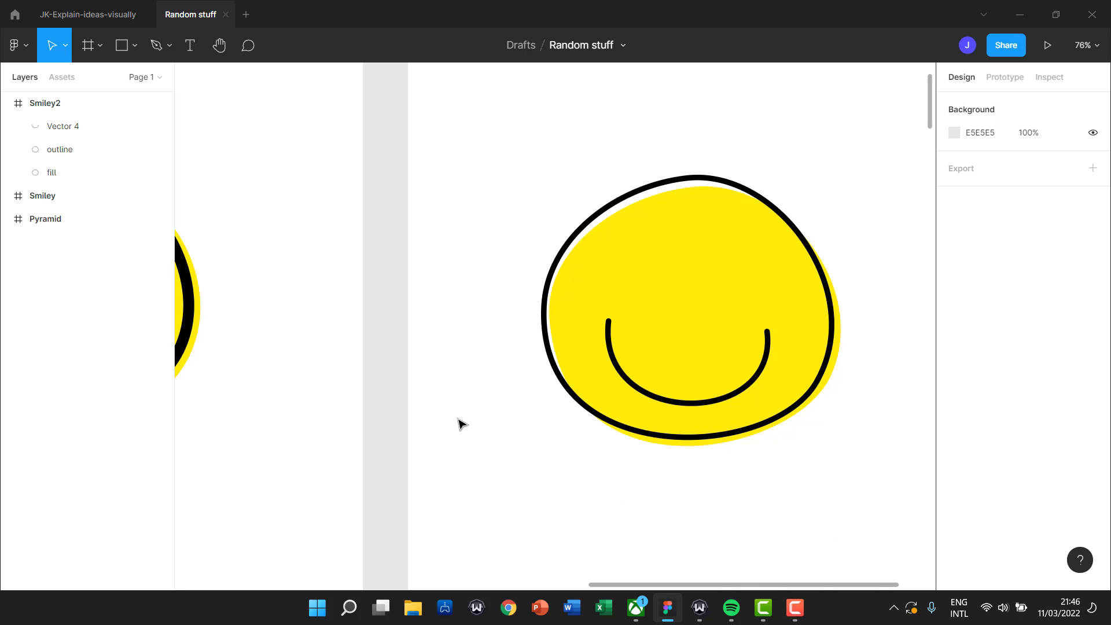
left_click_drag(321, 380, 742, 401)
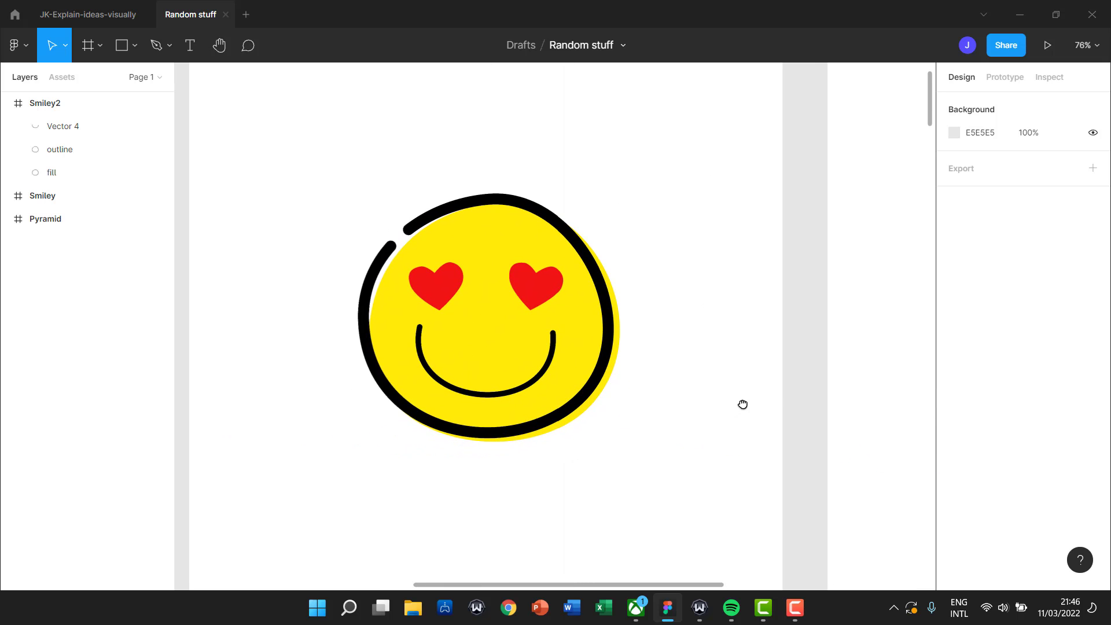
left_click_drag(797, 347, 412, 344)
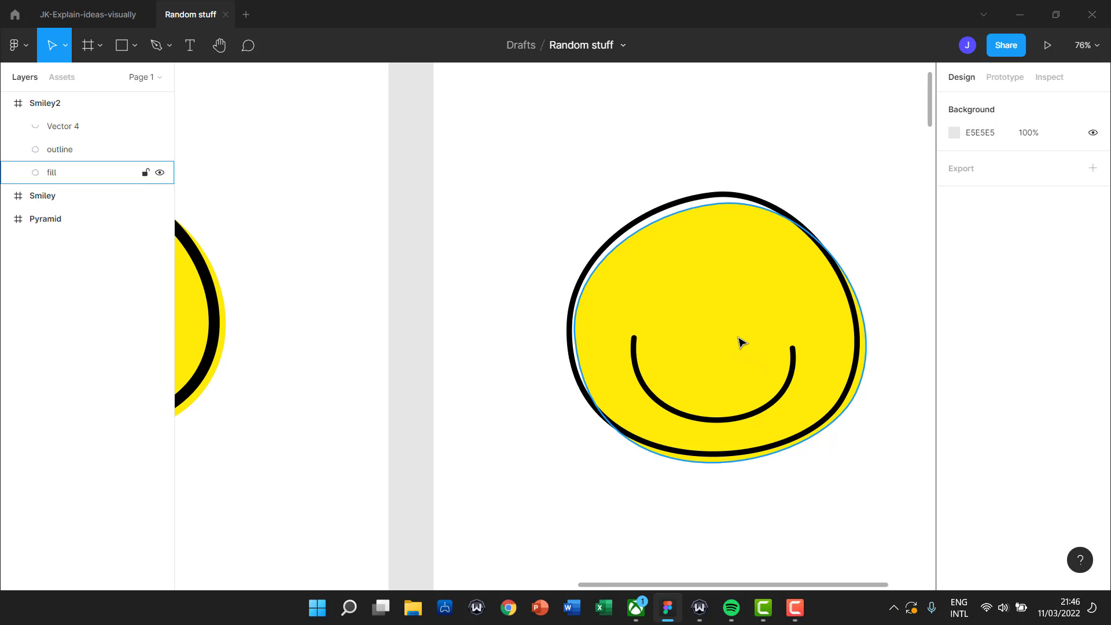
scroll(736, 327, "up", 5, "ctrl")
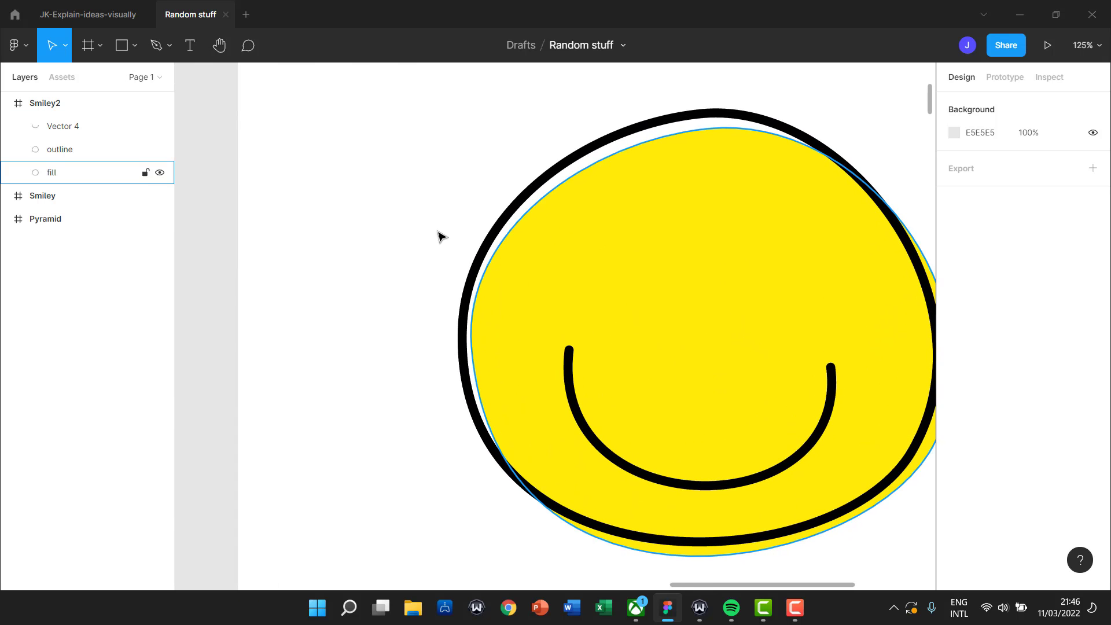
left_click_drag(429, 160, 476, 255)
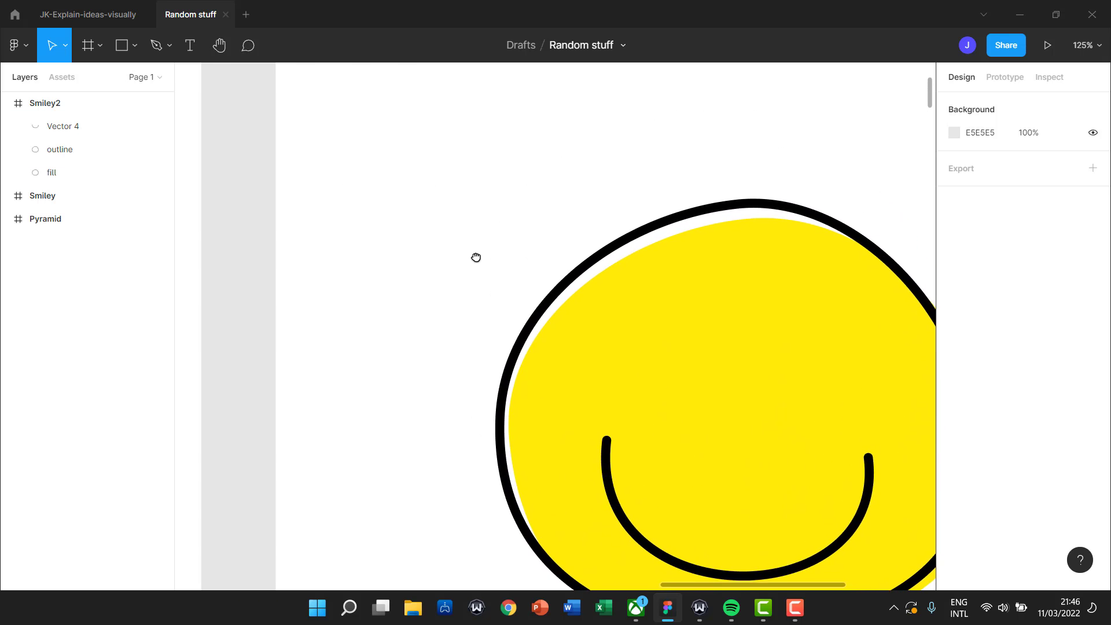
Draw a closed six-point heart path with the Pen tool above the face's upper left.
left_click(155, 47)
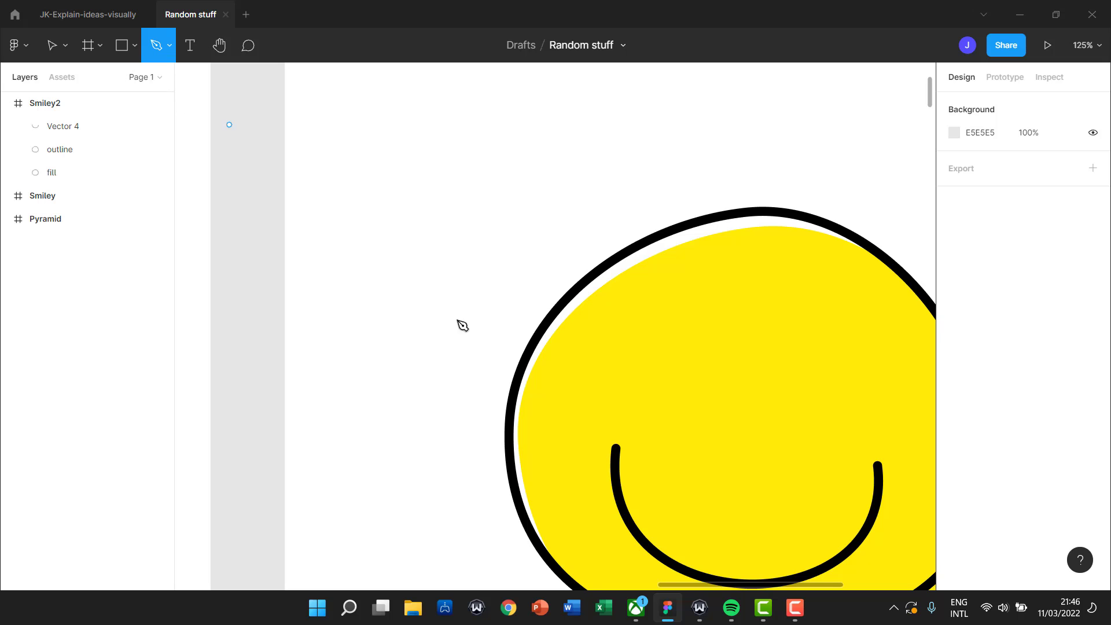
left_click(457, 193)
left_click(430, 172)
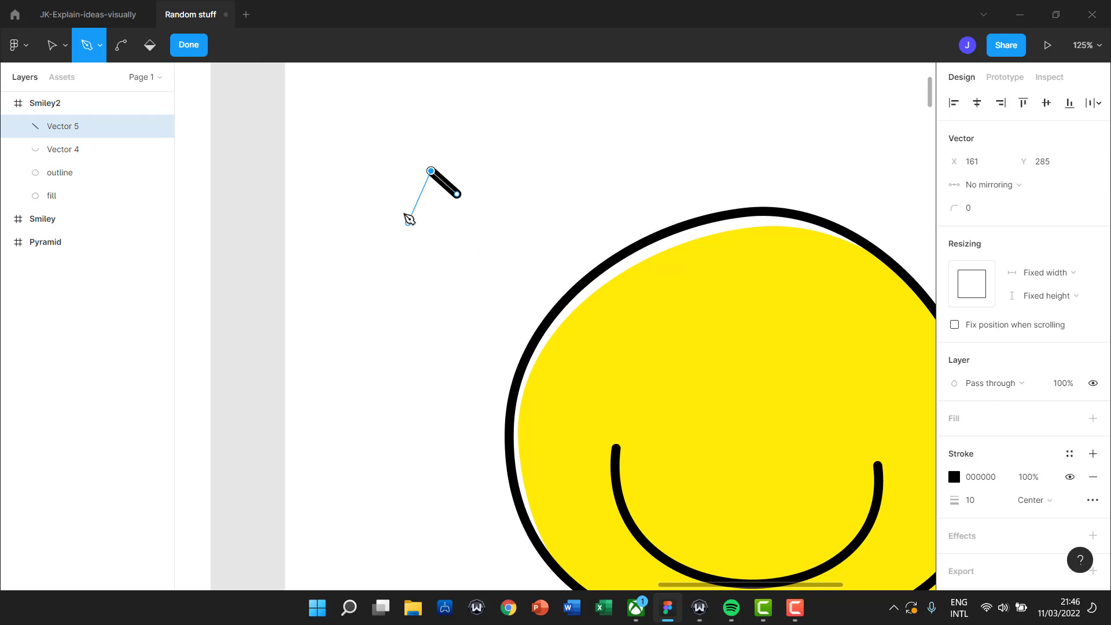
left_click(391, 215)
left_click(470, 294)
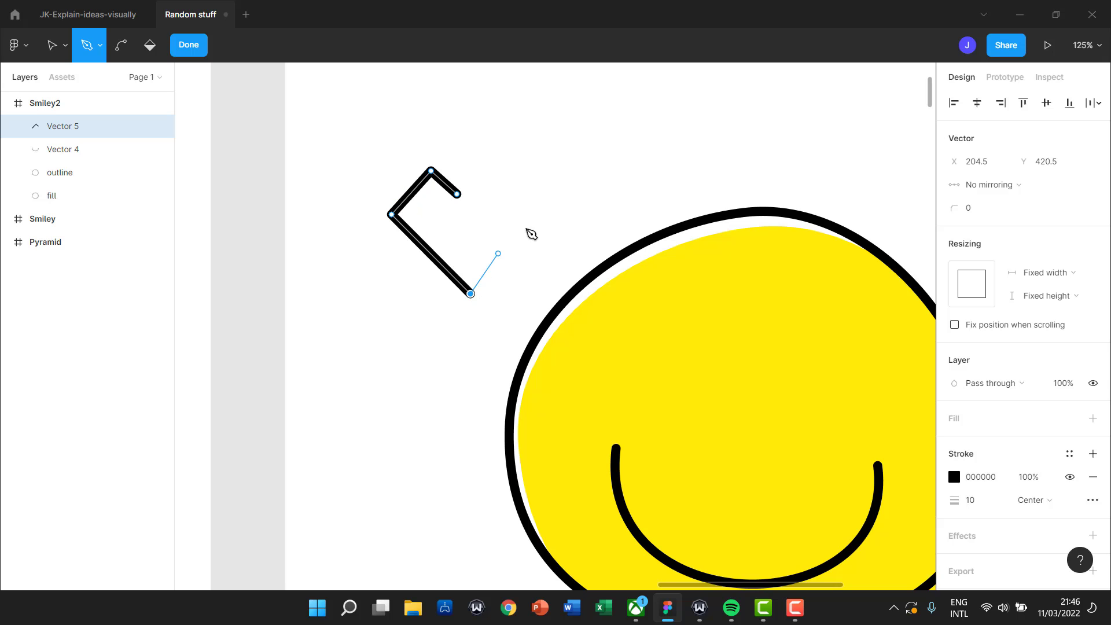
left_click(541, 215)
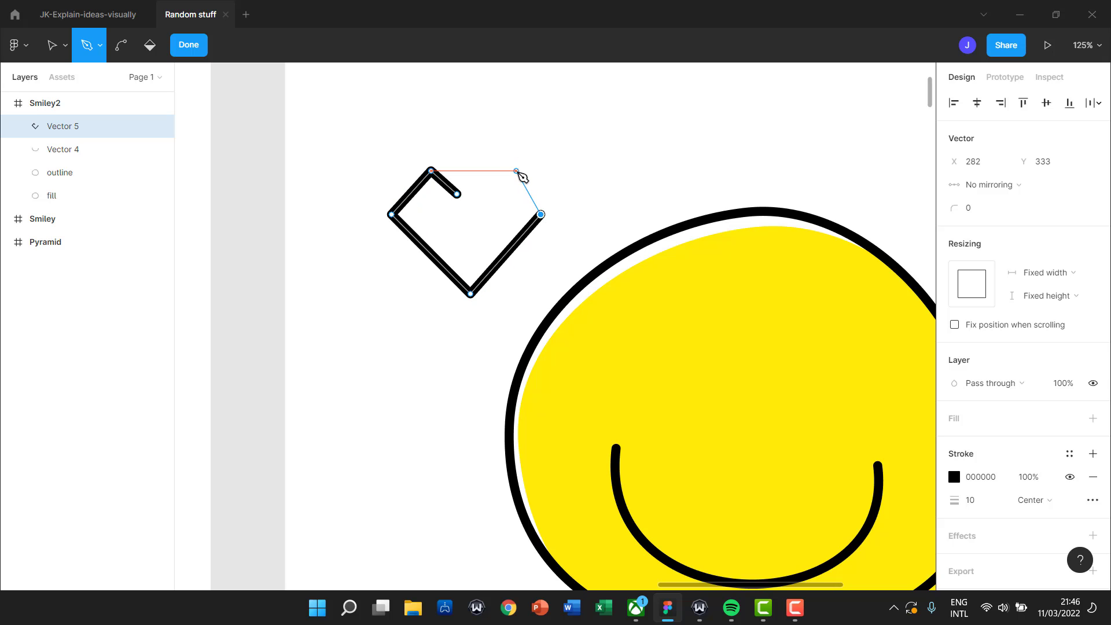
left_click(519, 165)
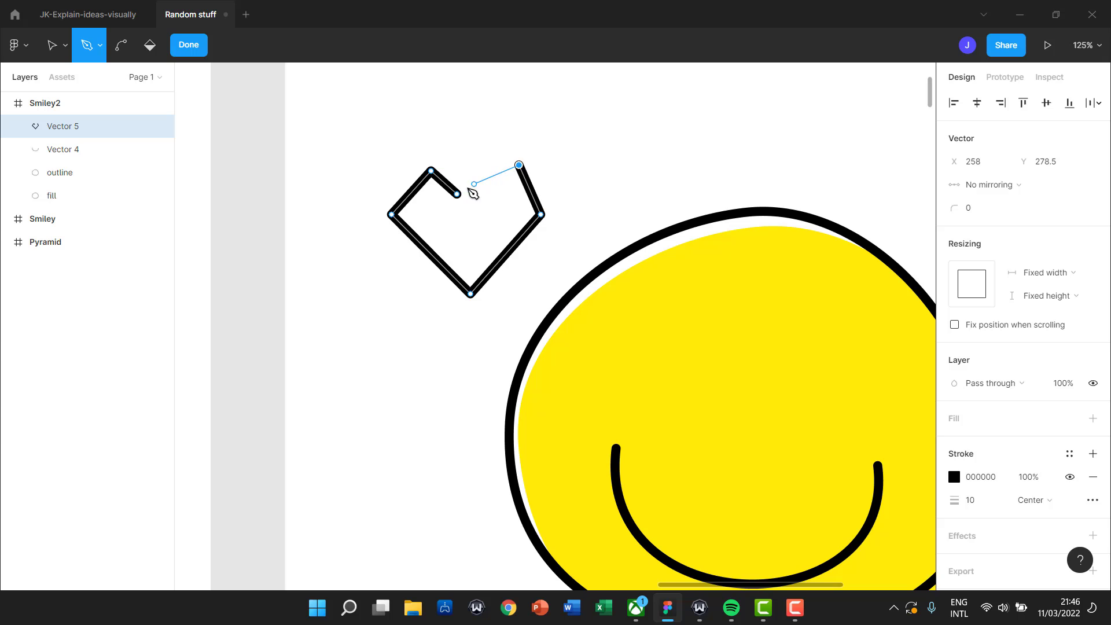
left_click(457, 195)
key("Escape")
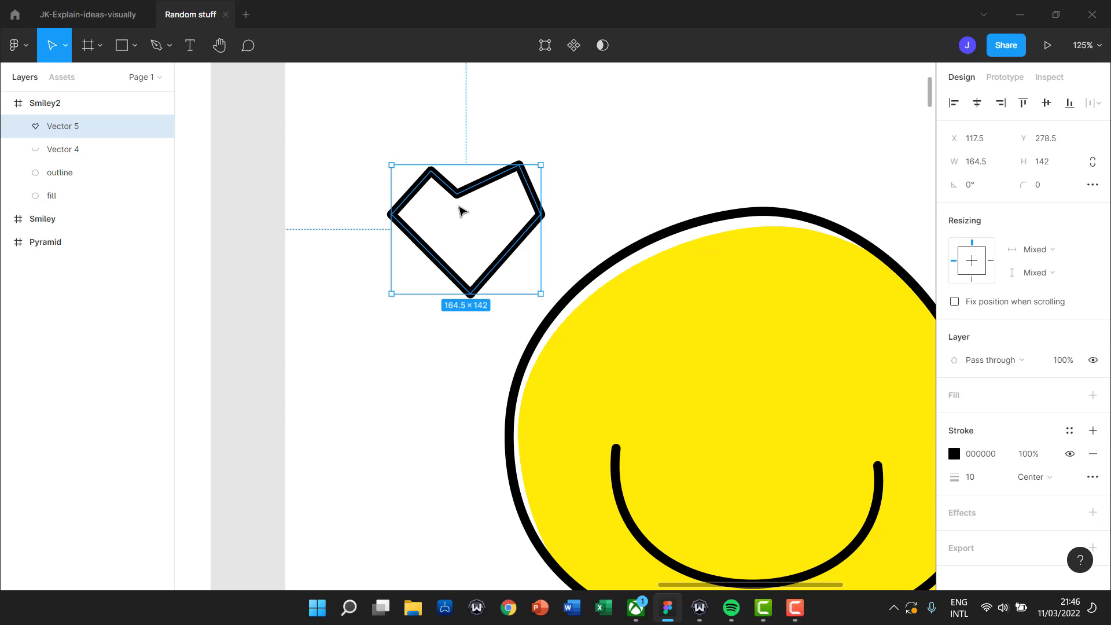
Round the heart's two top lobes and side corners with the Bend tool.
double_click(457, 199)
key("ctrl")
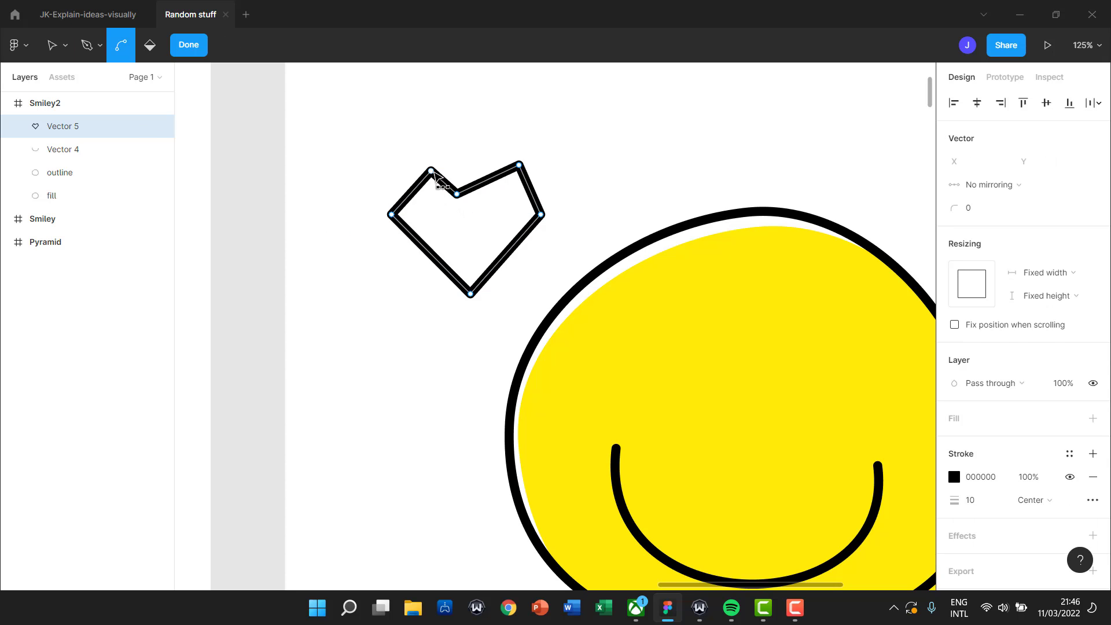
left_click_drag(433, 172, 430, 177)
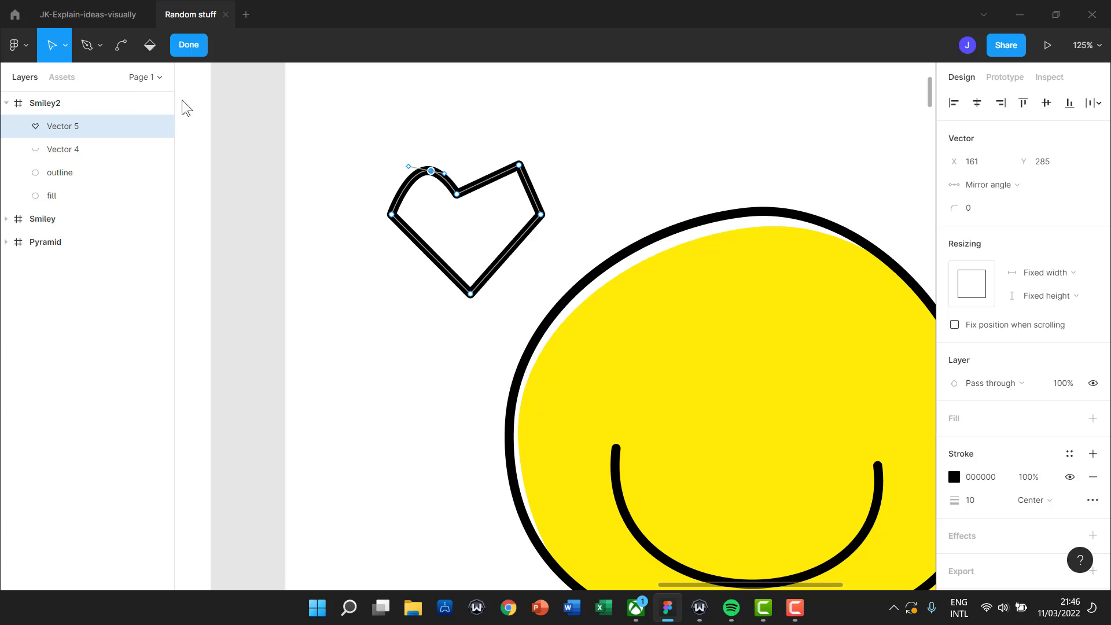
left_click(391, 215, "ctrl")
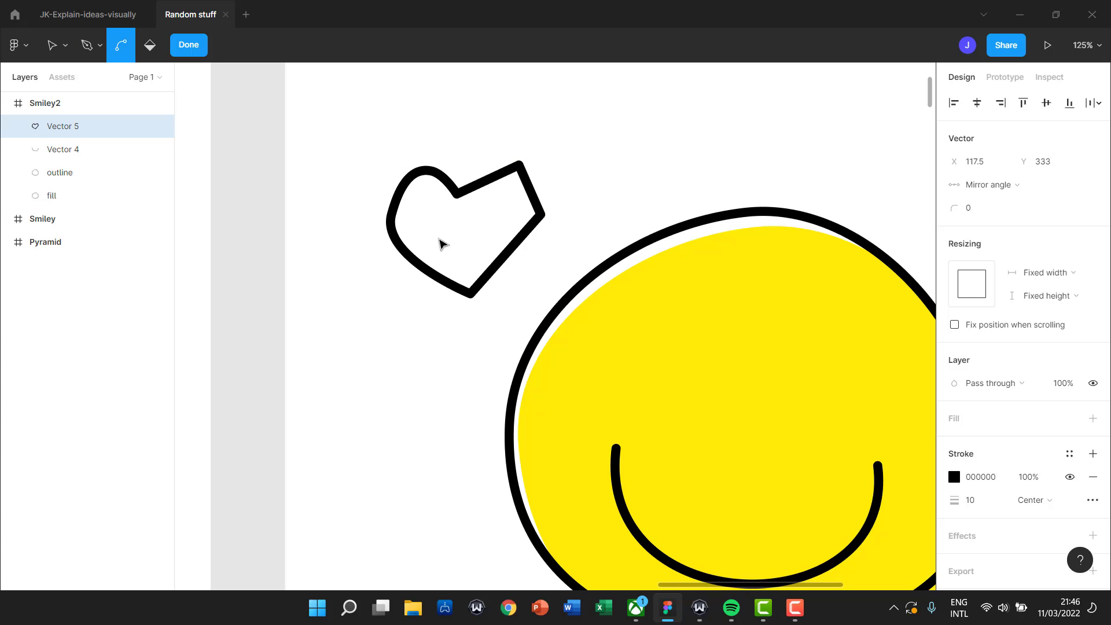
left_click(519, 166)
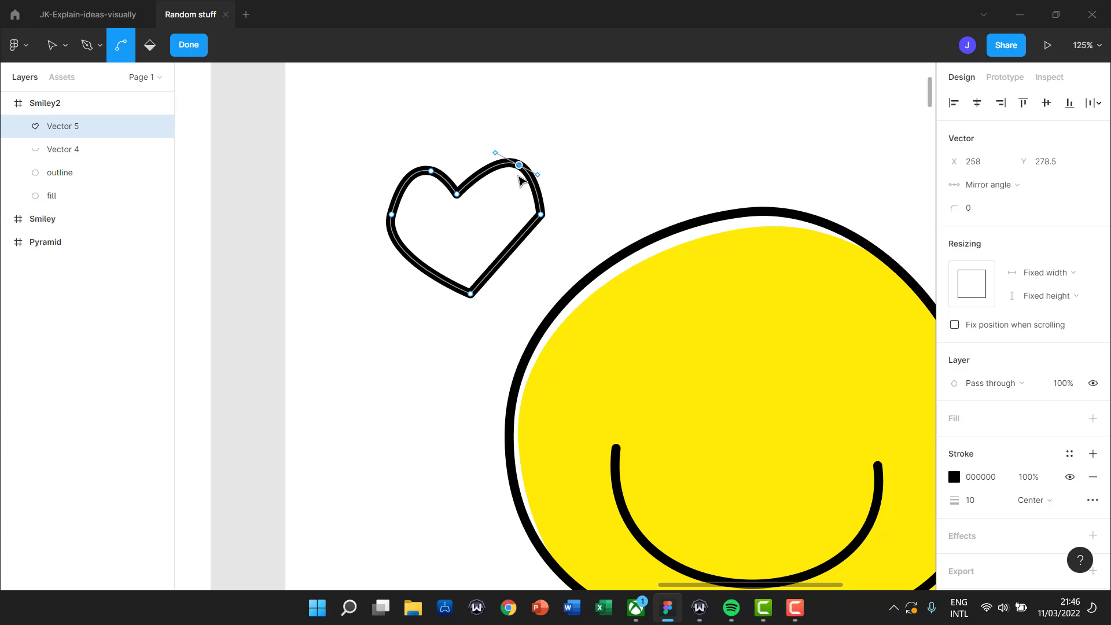
left_click(541, 215)
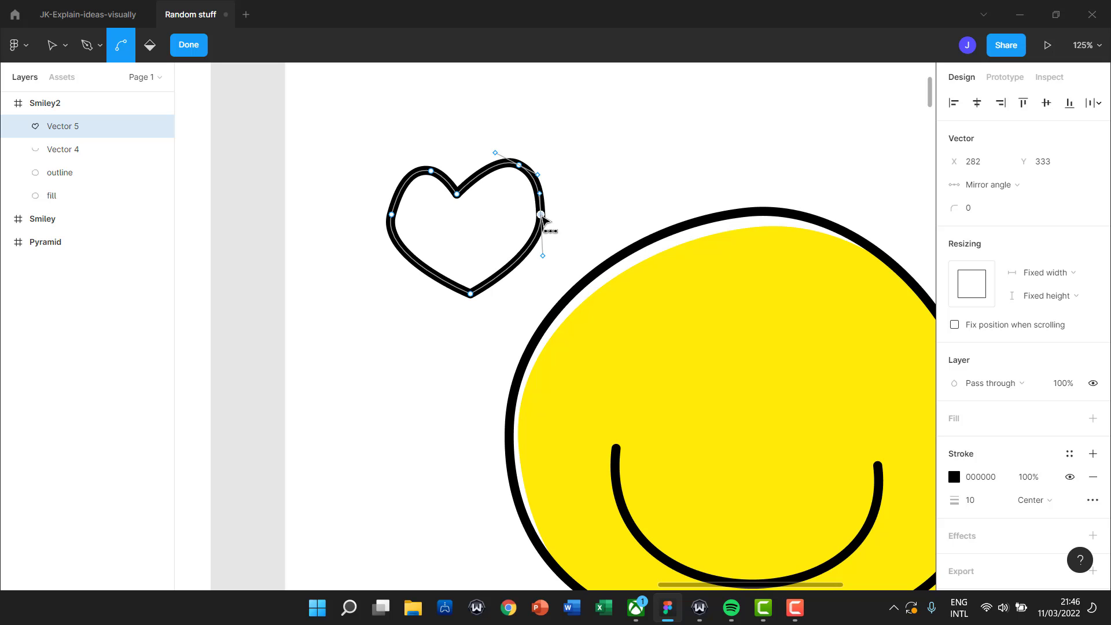
Refine the heart's left and right curve handles and nudge its bottom tip.
key("v")
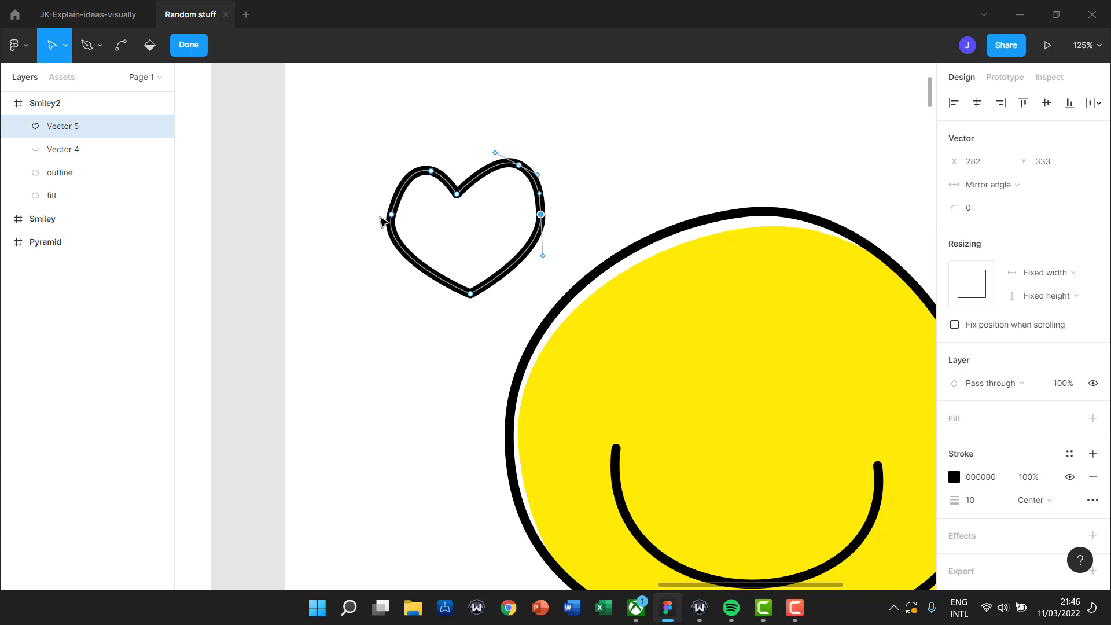
left_click_drag(394, 223, 476, 204)
left_click_drag(542, 216, 534, 258)
mouse_move(477, 297)
left_mouse_down()
mouse_move(487, 297)
mouse_move(476, 288)
left_mouse_up()
Fill the heart with red EF1111, remove its black stroke, and exit point editing.
left_click(486, 319)
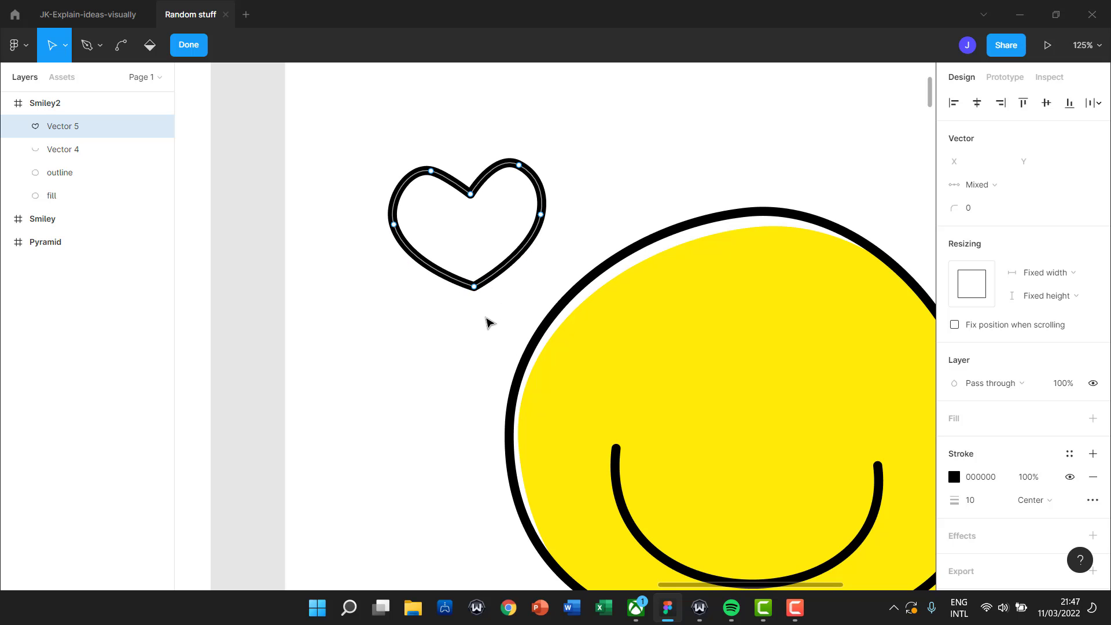
left_click(953, 427)
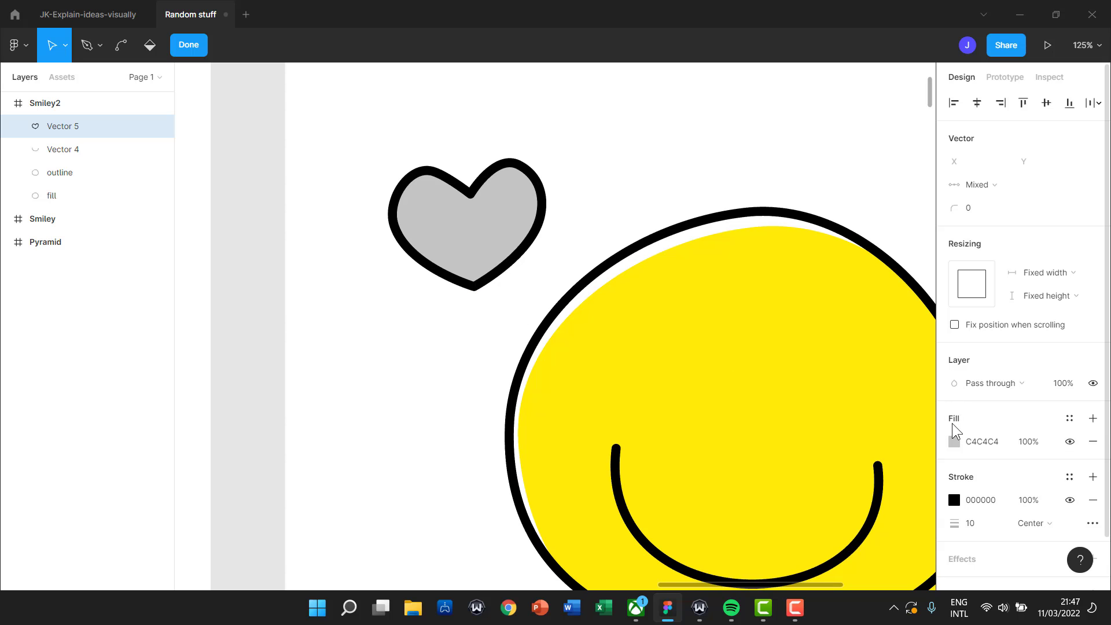
left_click(954, 442)
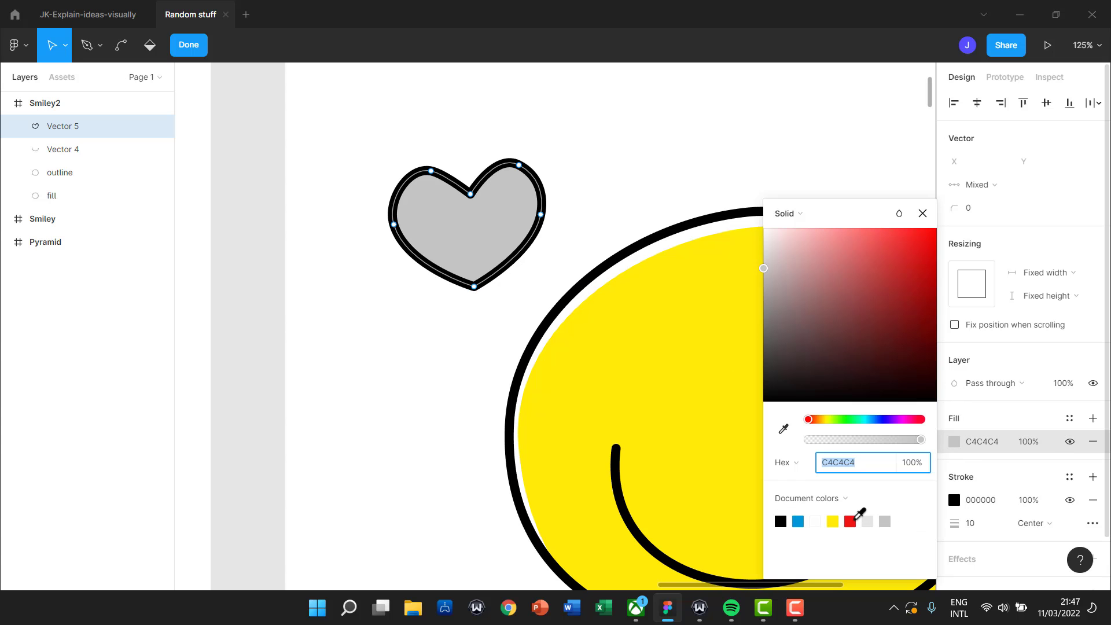
left_click(853, 520)
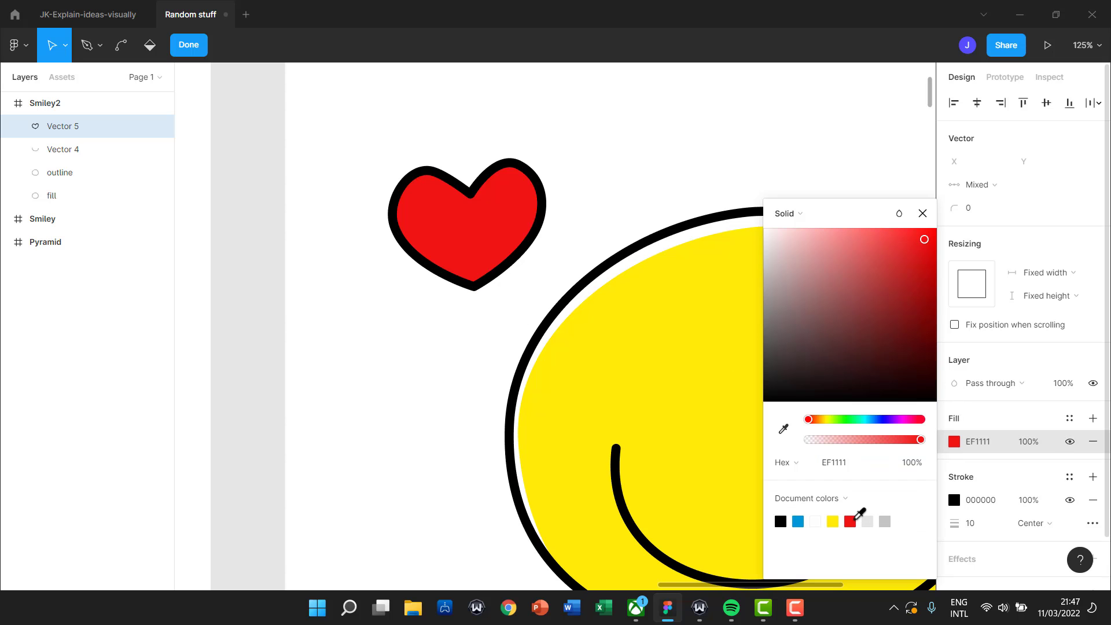
left_click(1093, 500)
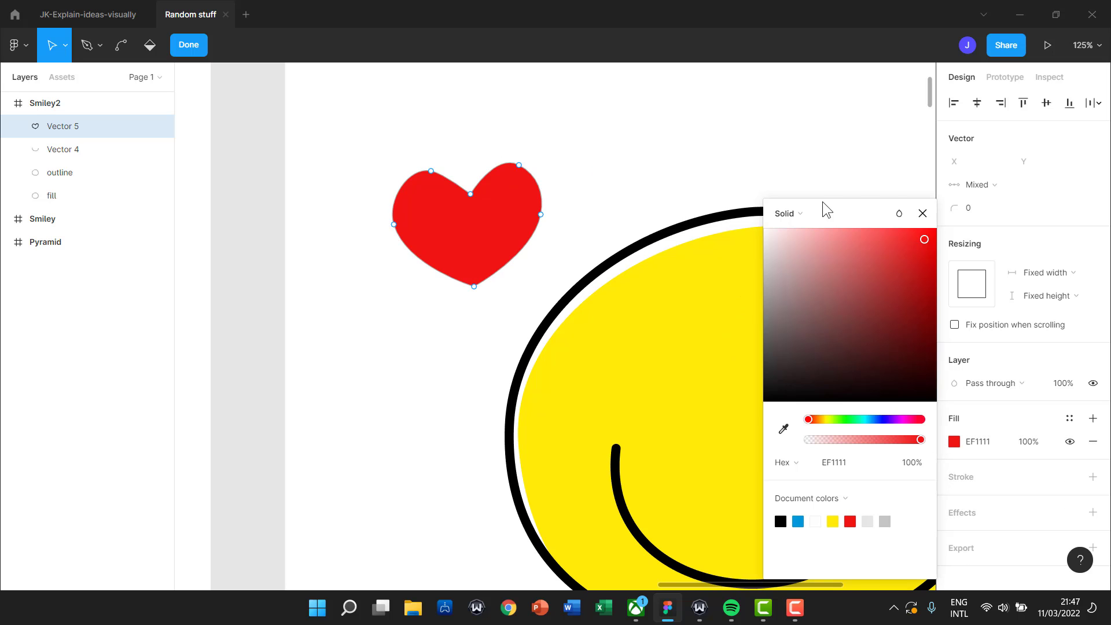
left_click(922, 214)
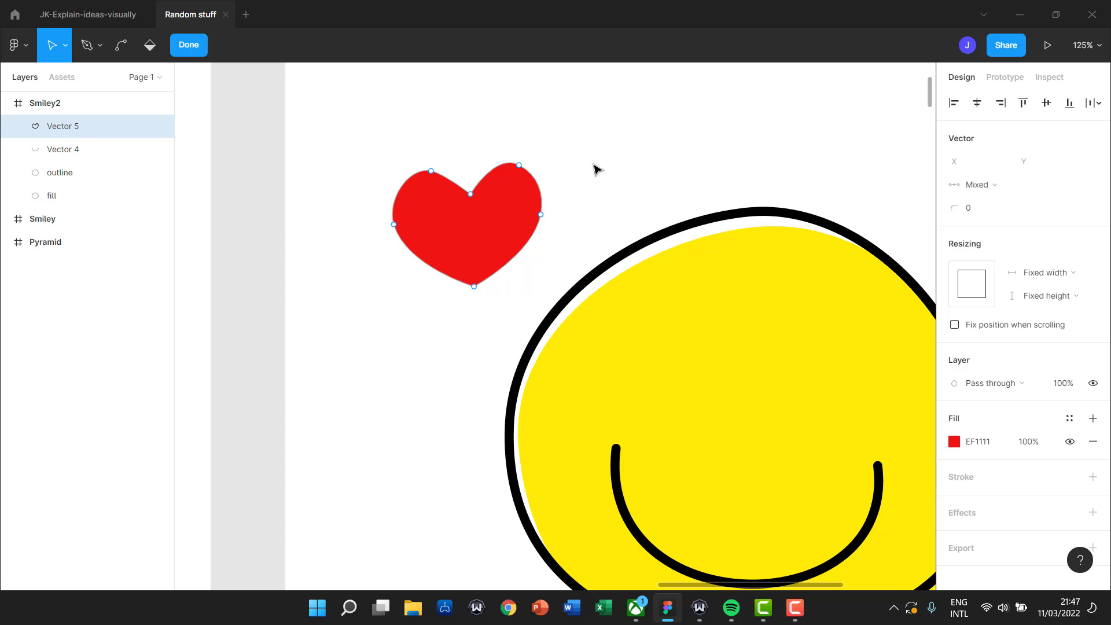
key("Escape")
Move the heart onto the face's upper left and shrink it to about 125 × 103.
left_click_drag(509, 231, 684, 354)
scroll(769, 319, "down", 3)
scroll(769, 319, "right", 3)
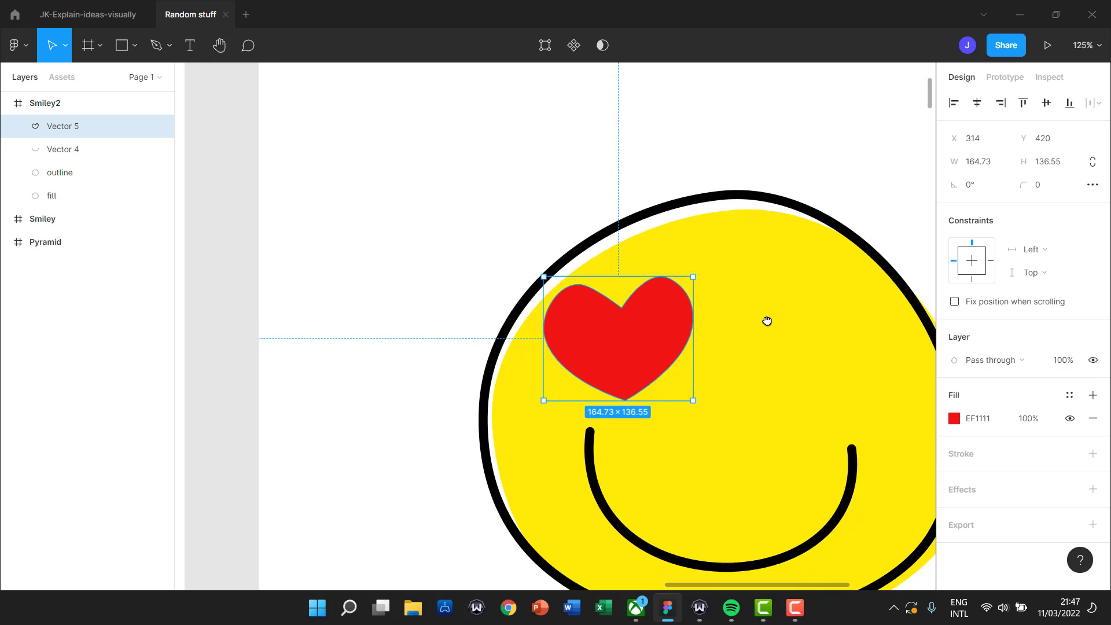
scroll(770, 302, "down", 3, "ctrl")
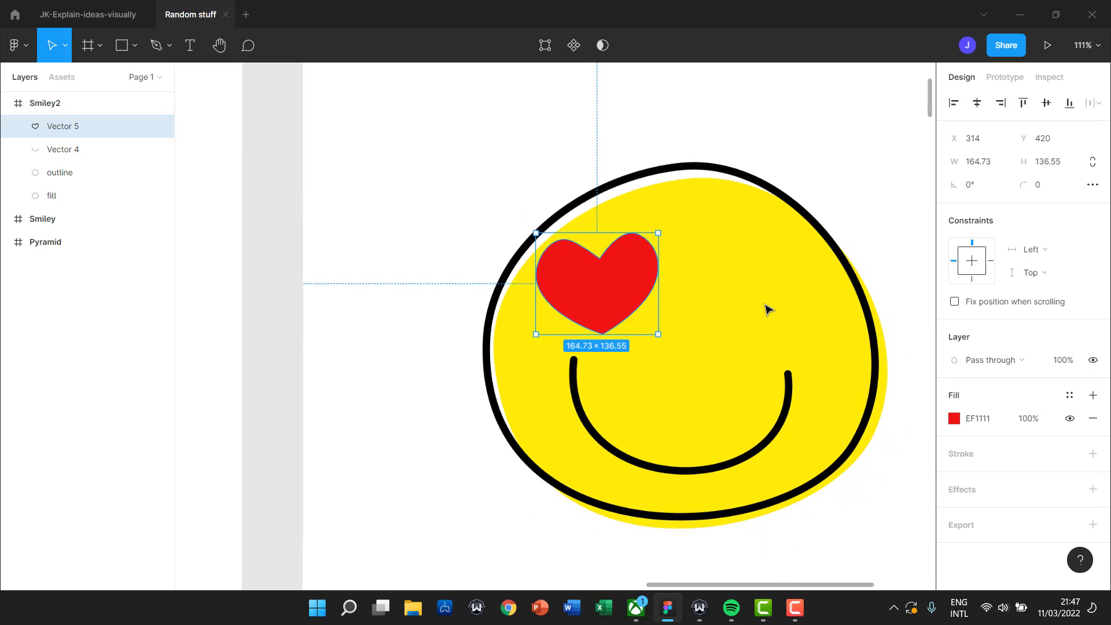
left_click(831, 208)
left_click(654, 309)
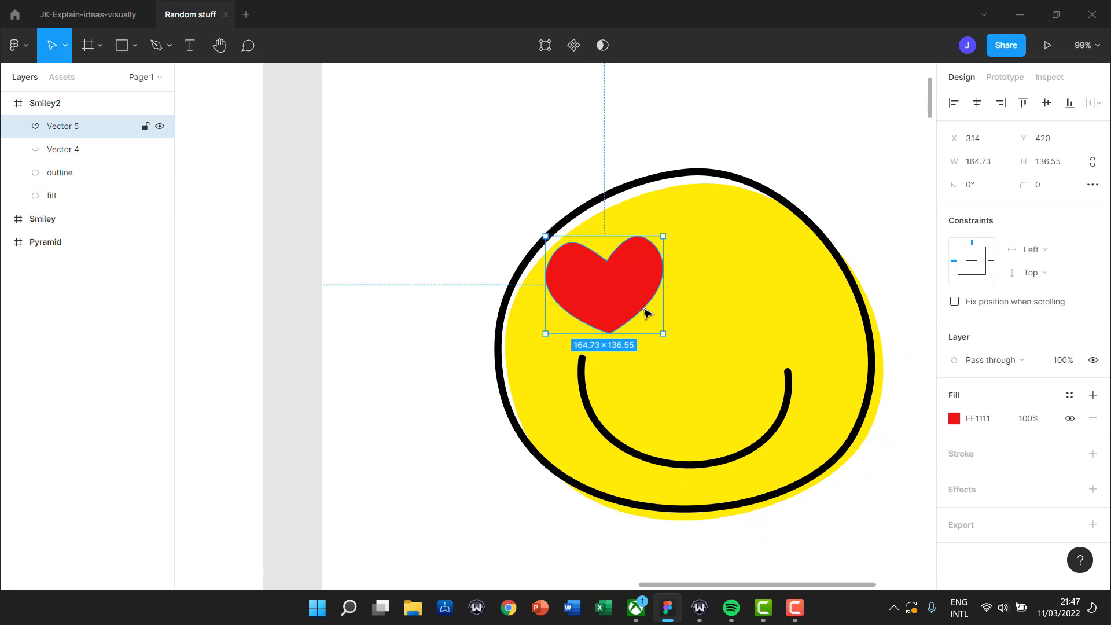
left_click_drag(663, 334, 645, 324)
Duplicate the heart to the face's right side as Vector 6, the second eye.
left_click(293, 265)
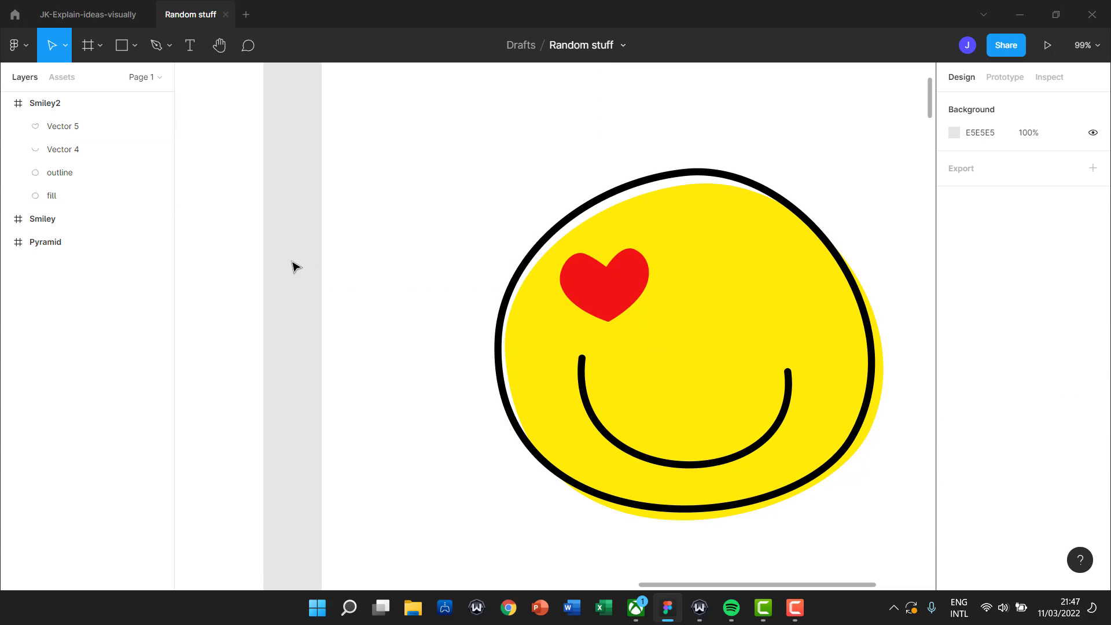
left_click(604, 297)
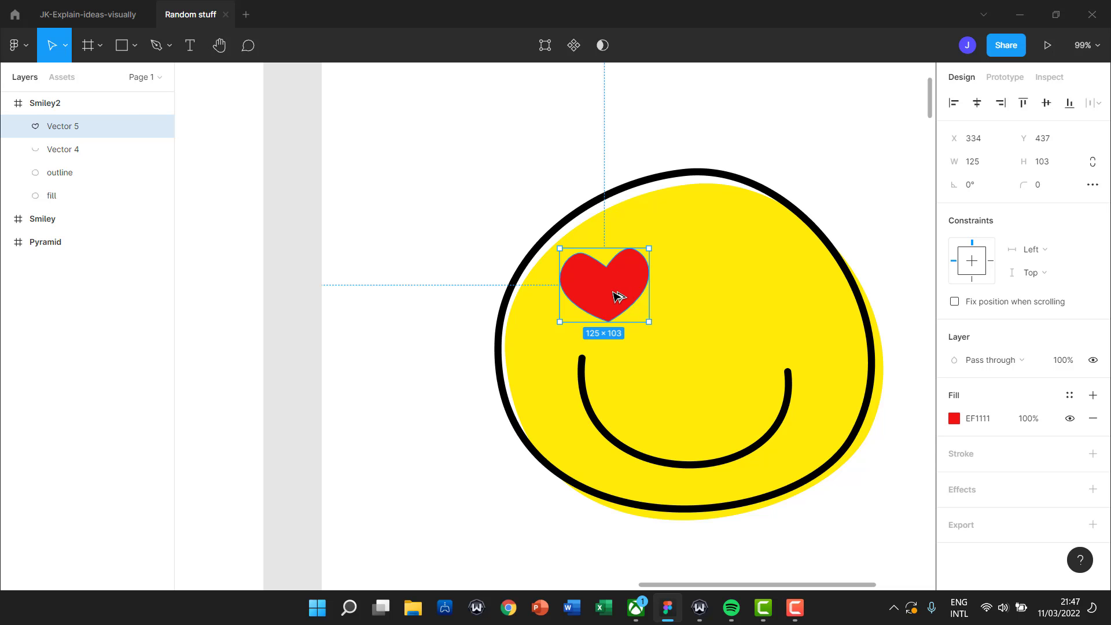
left_click_drag(617, 297, 777, 302)
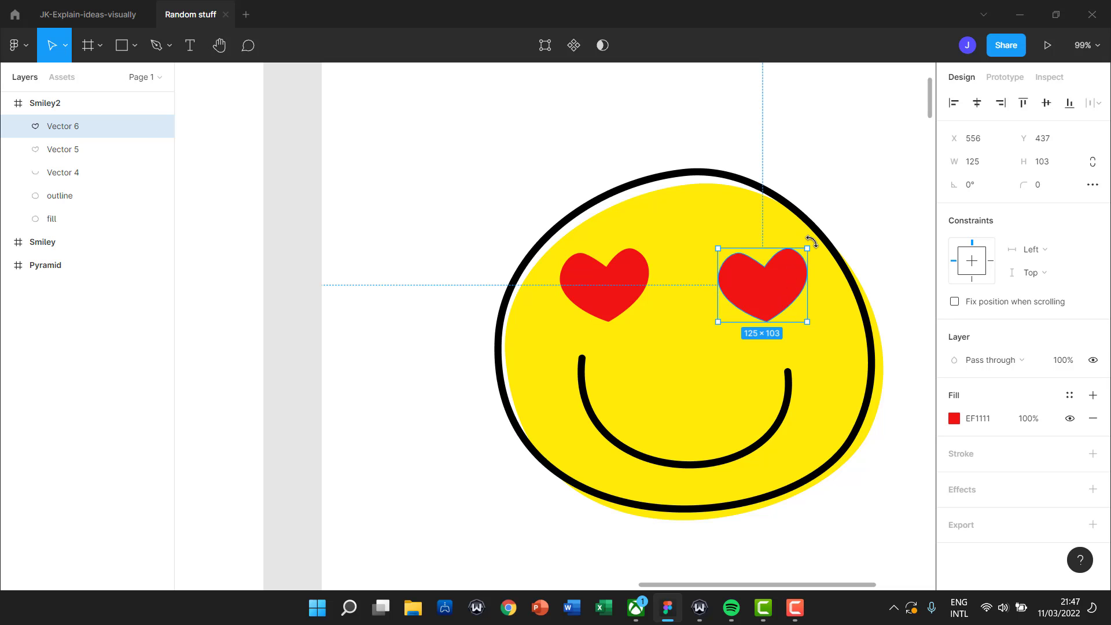
Flip the copied right heart horizontally and tilt it to sit level.
left_click_drag(812, 242, 818, 251)
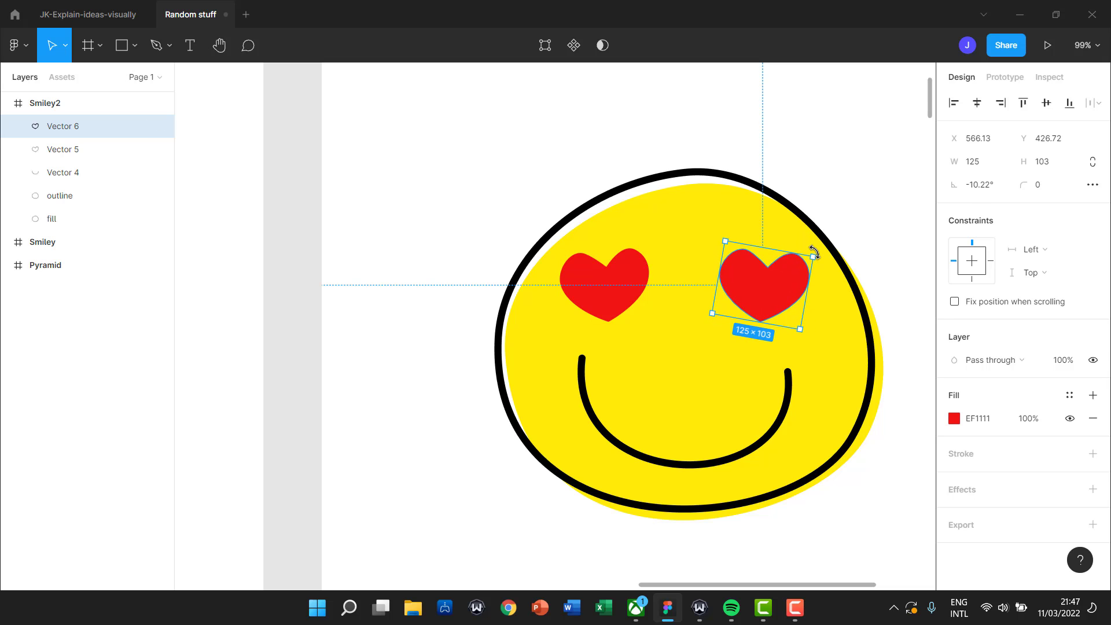
right_click(747, 295)
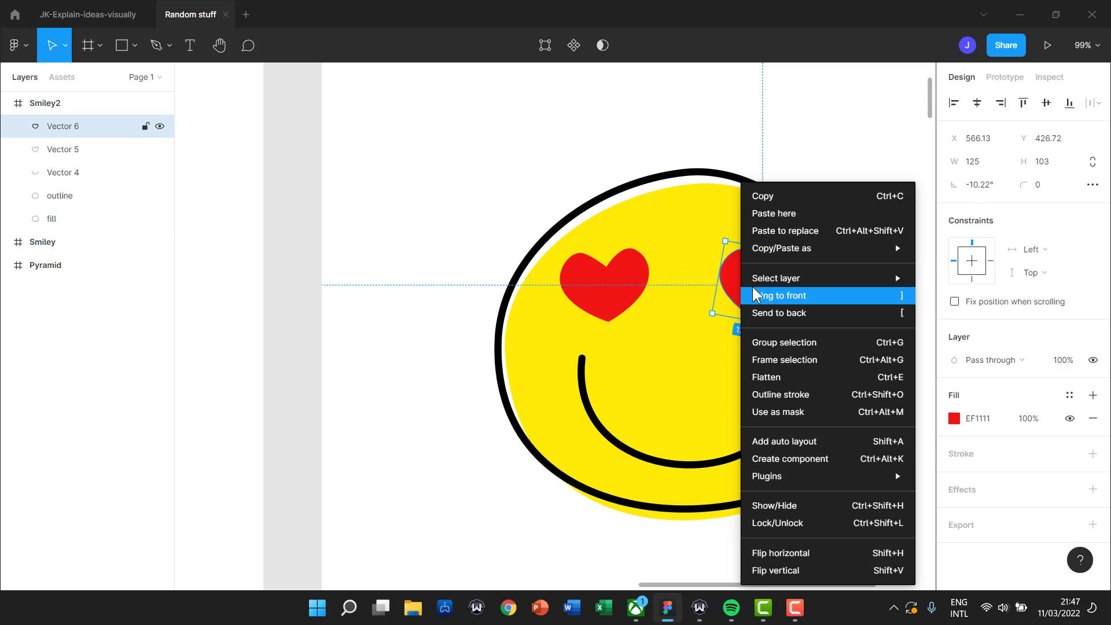
left_click(800, 557)
left_click_drag(811, 235, 813, 246)
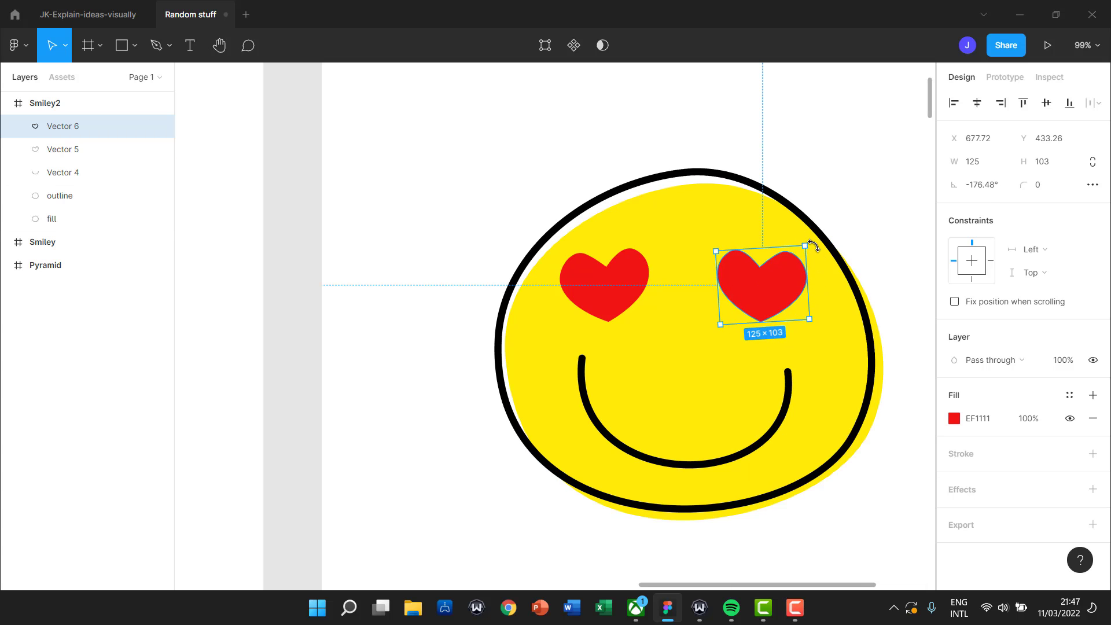
key("Escape")
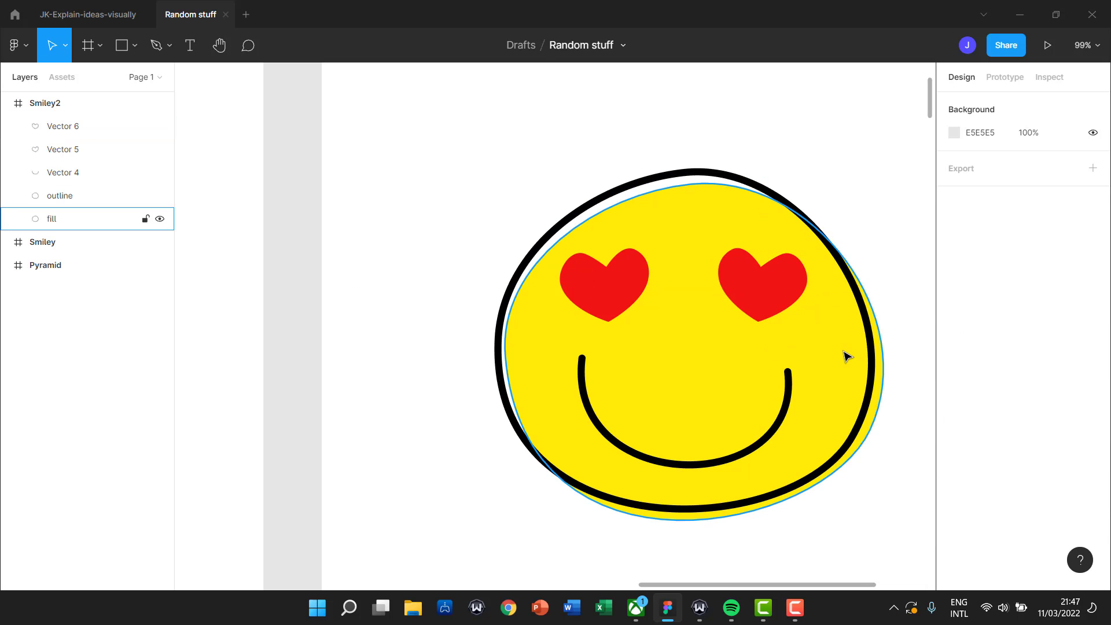
Reposition both hearts so they sit evenly, and narrow the smile slightly.
left_click_drag(612, 313, 600, 315)
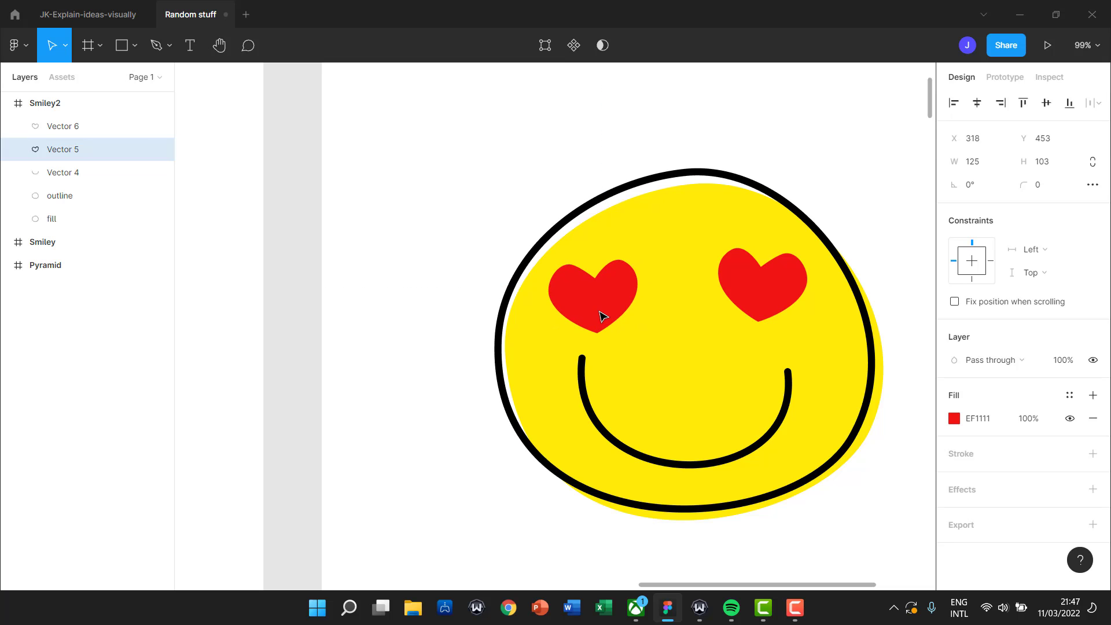
left_click_drag(771, 292, 786, 307)
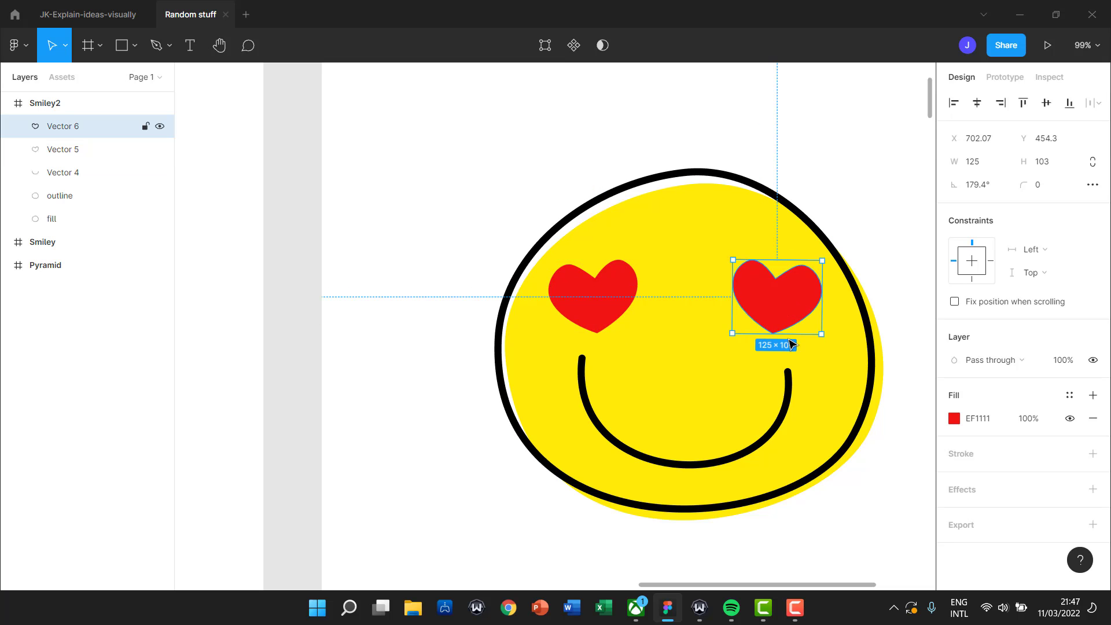
left_click(788, 369)
left_click_drag(789, 383, 786, 382)
left_click_drag(614, 321, 626, 310)
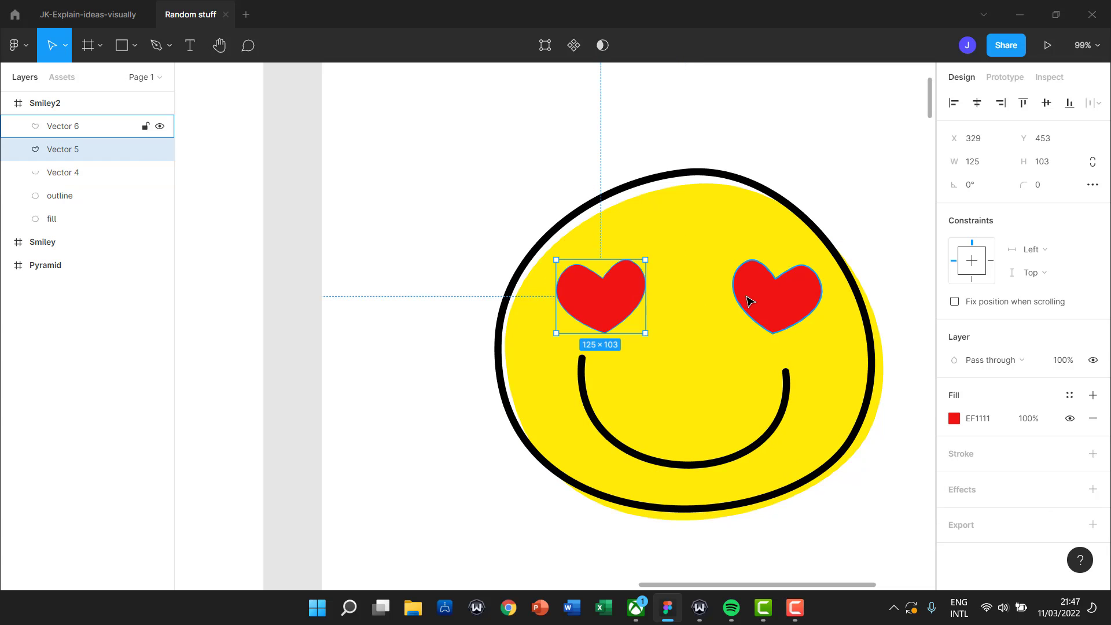
left_click(838, 186)
Resize the right smiley's outline and yellow fill together to about 518 × 475, narrower and taller.
scroll(380, 362, "down", 5)
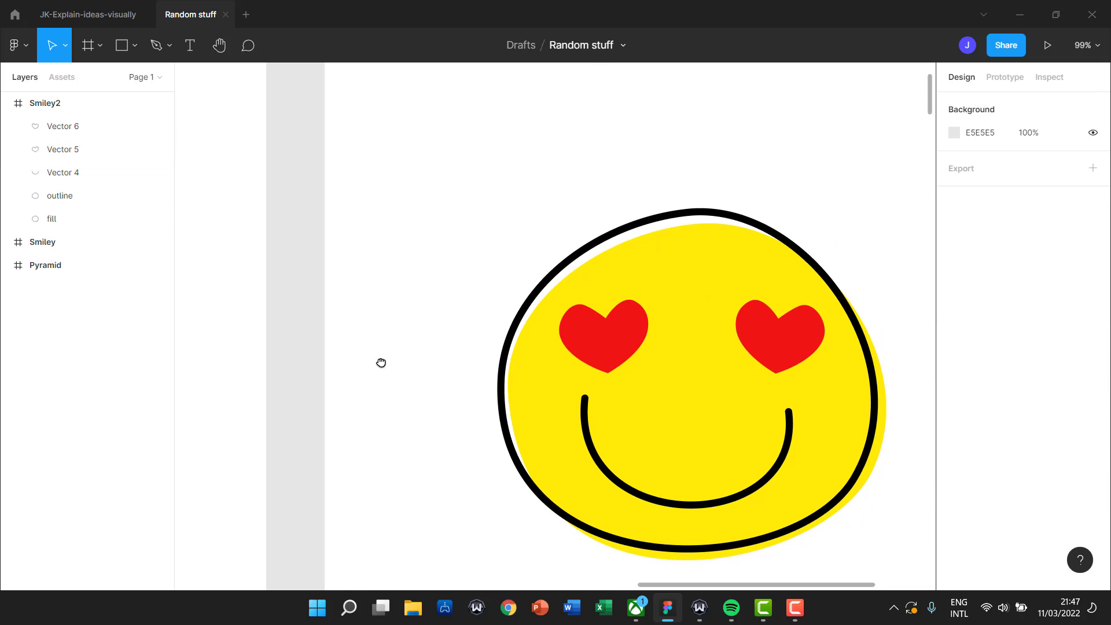
scroll(422, 304, "down", 2)
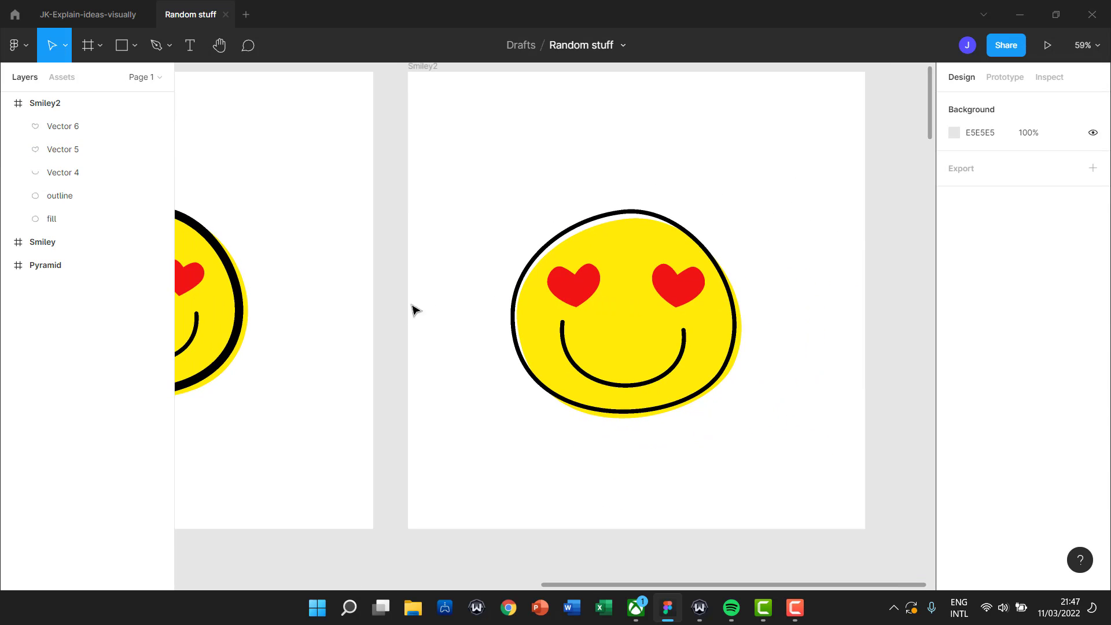
left_click_drag(335, 330, 491, 276)
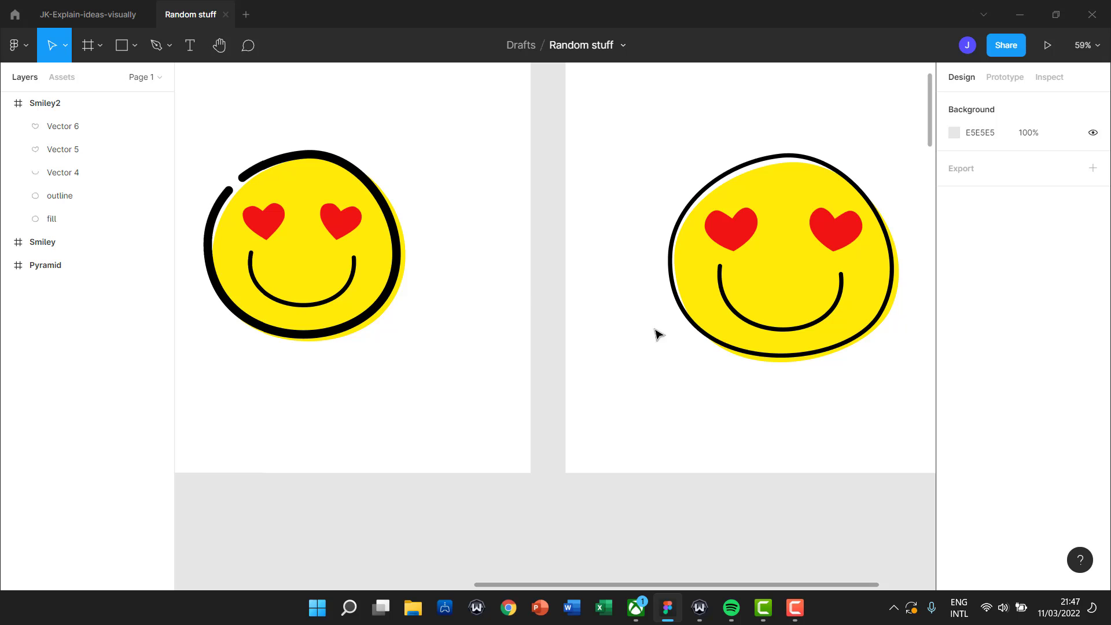
left_click(892, 268)
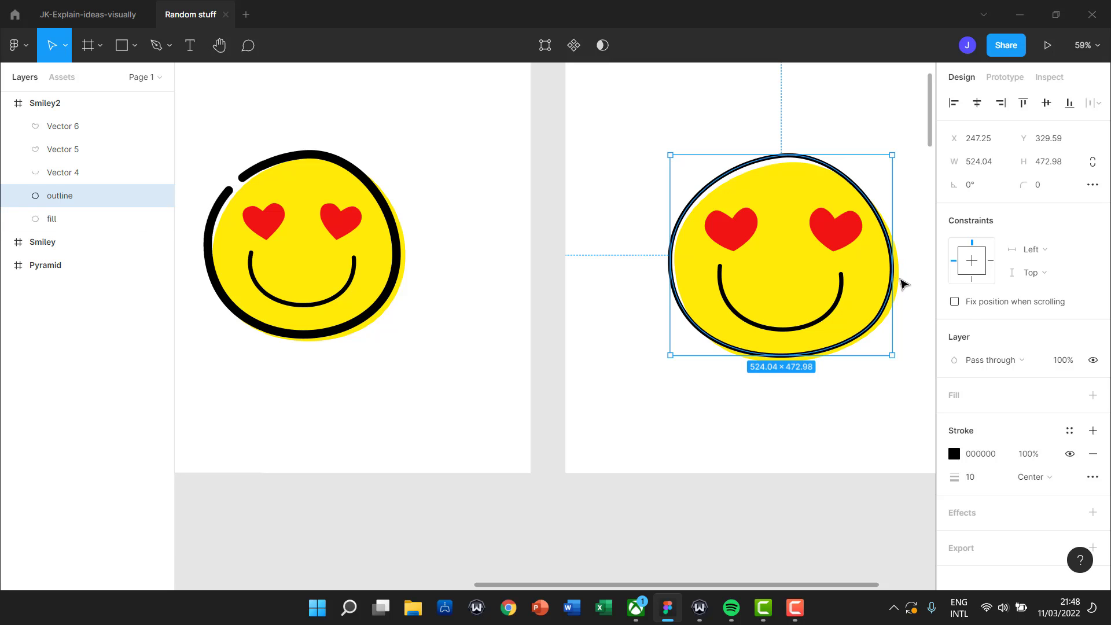
left_click(900, 283, "shift")
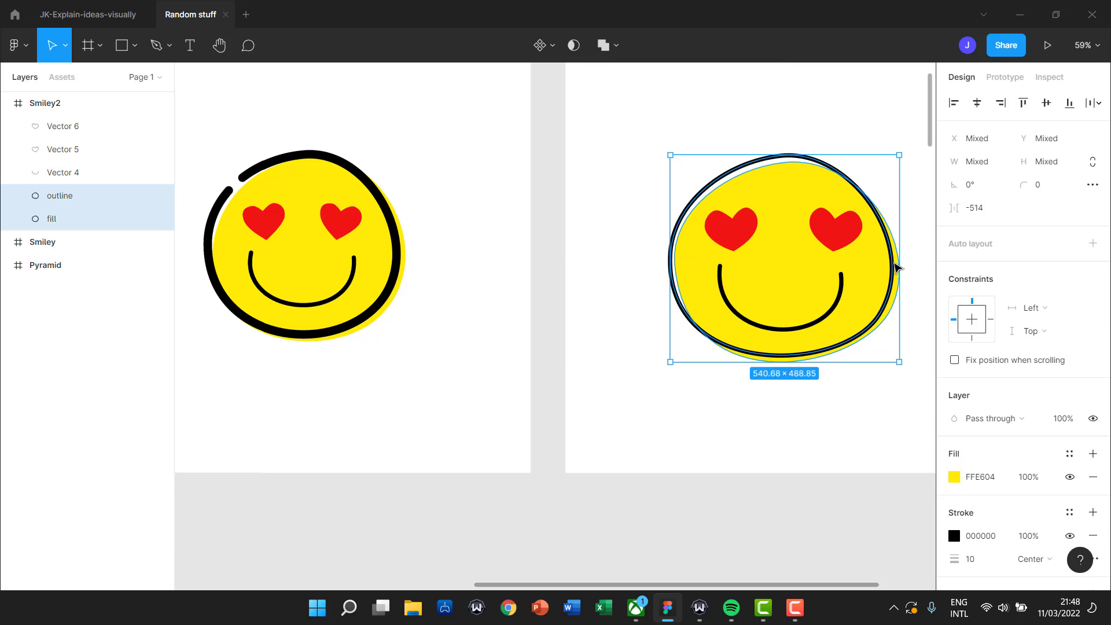
left_click_drag(894, 268, 888, 262)
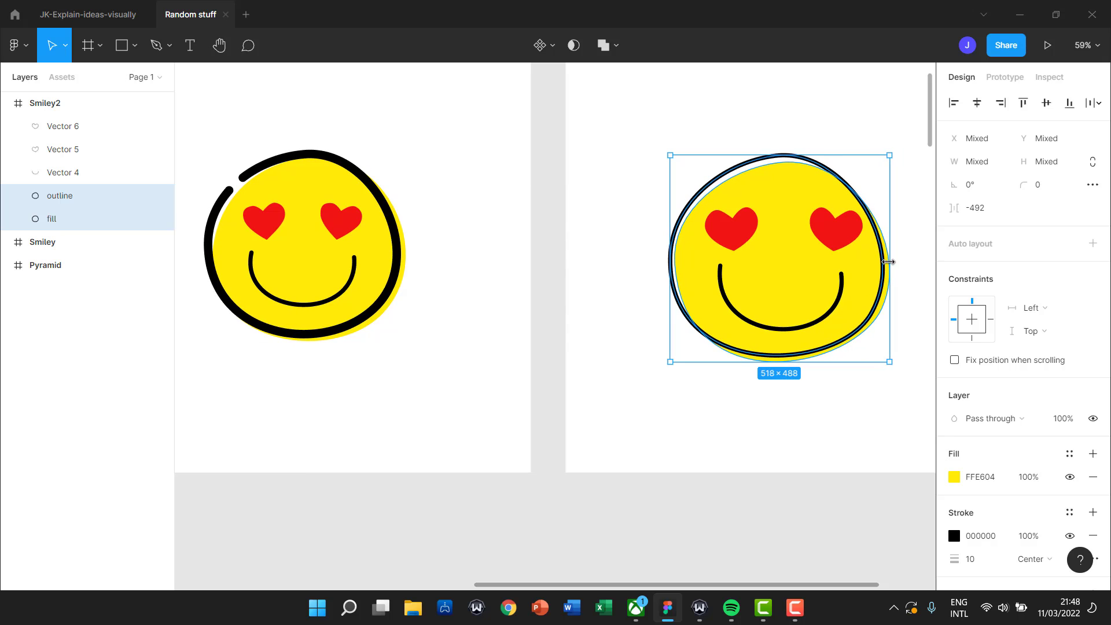
left_click_drag(790, 152, 792, 176)
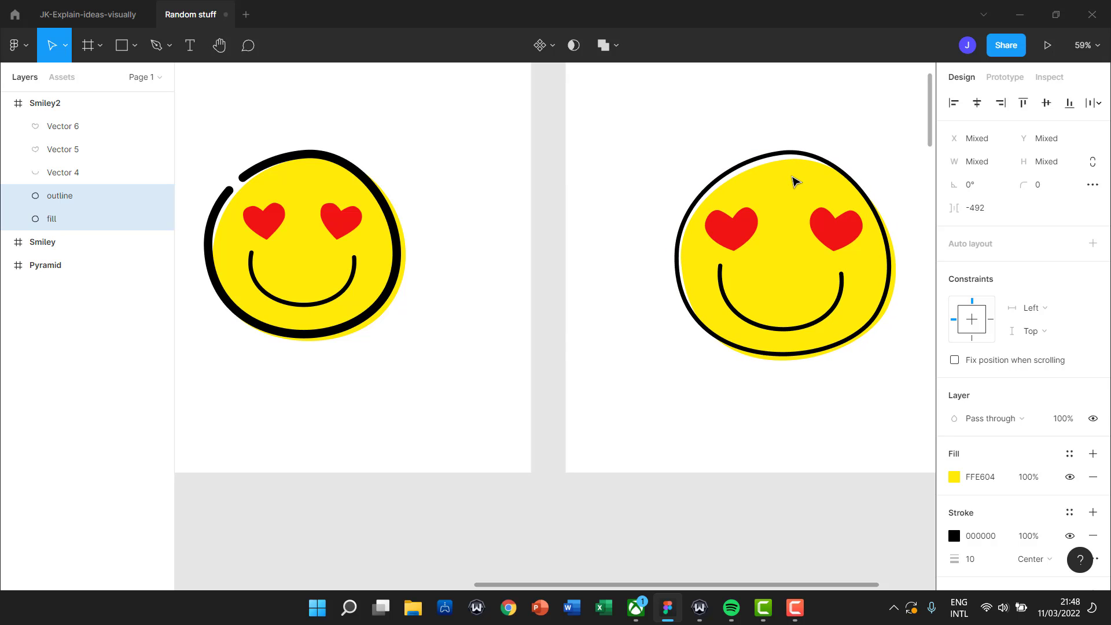
left_click(734, 299)
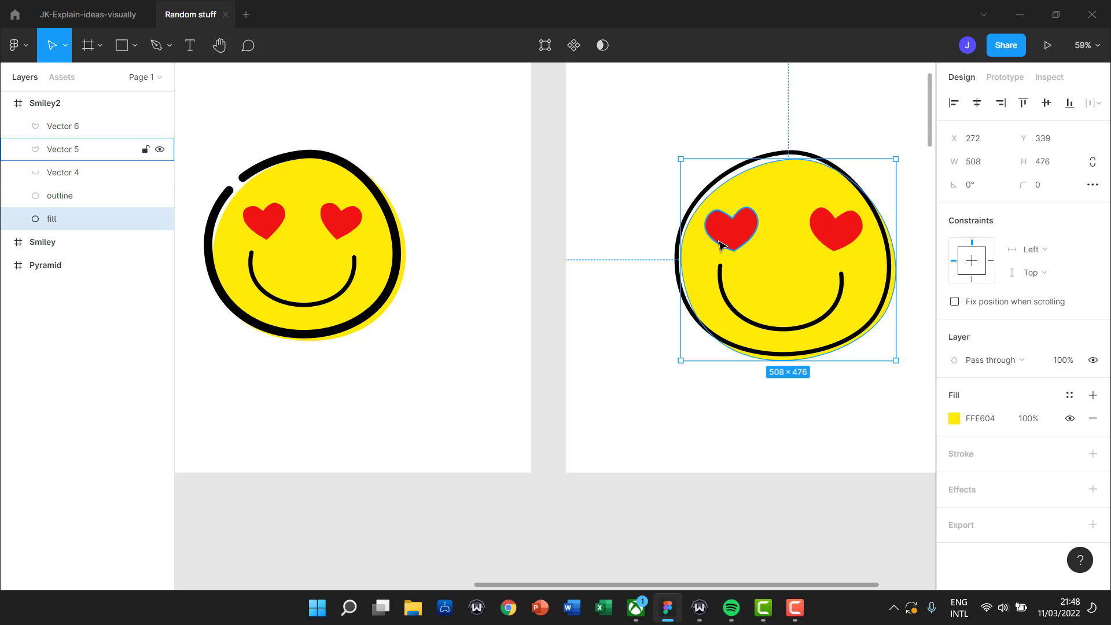
Scale both heart eyes and the smile down together around their centre to about 335 × 258.
left_click(731, 227)
left_click(819, 234, "shift")
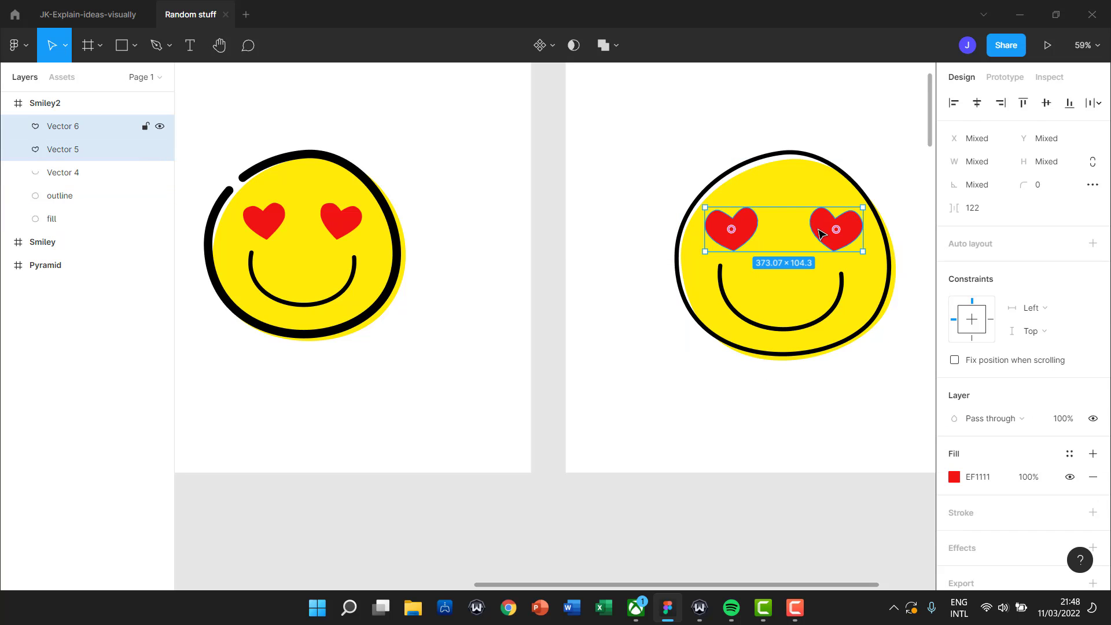
left_click(730, 291, "shift")
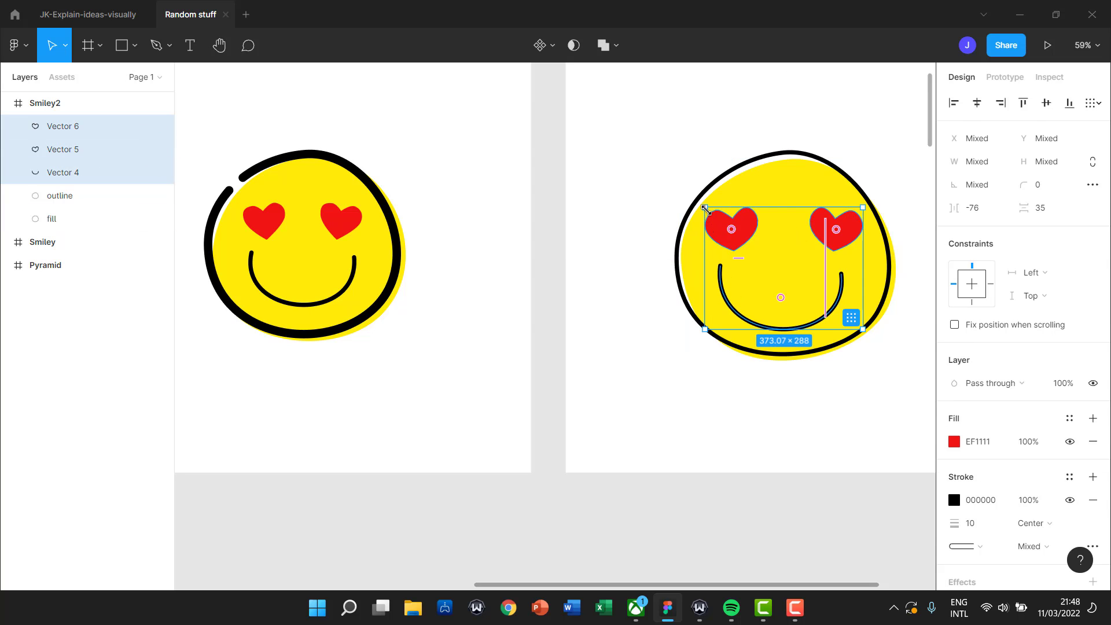
key("alt")
key("alt")
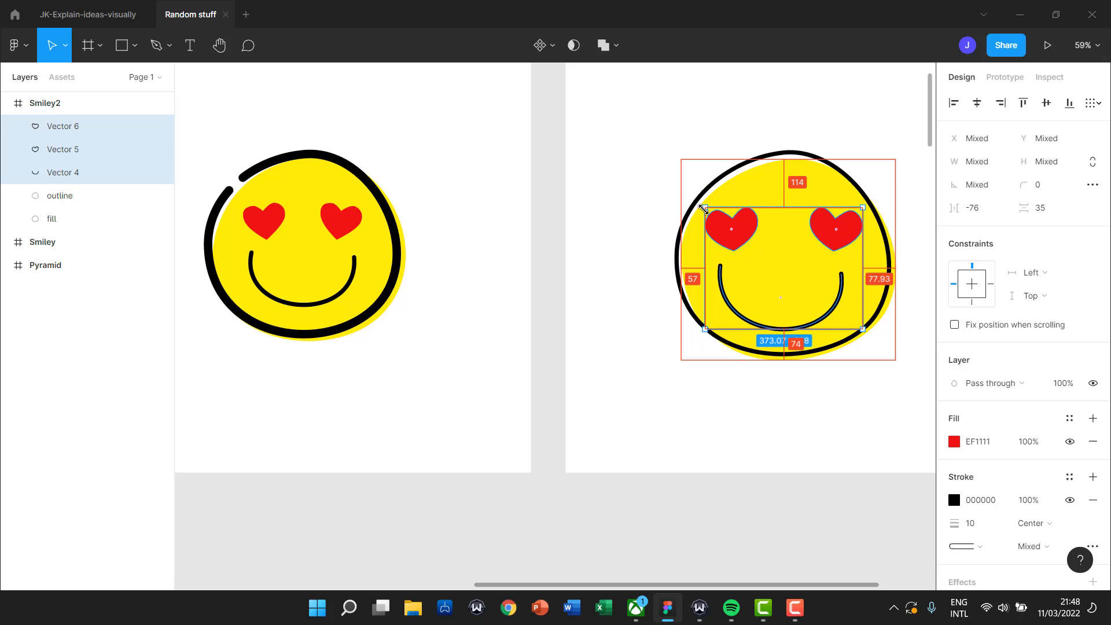
left_click_drag(705, 208, 713, 215)
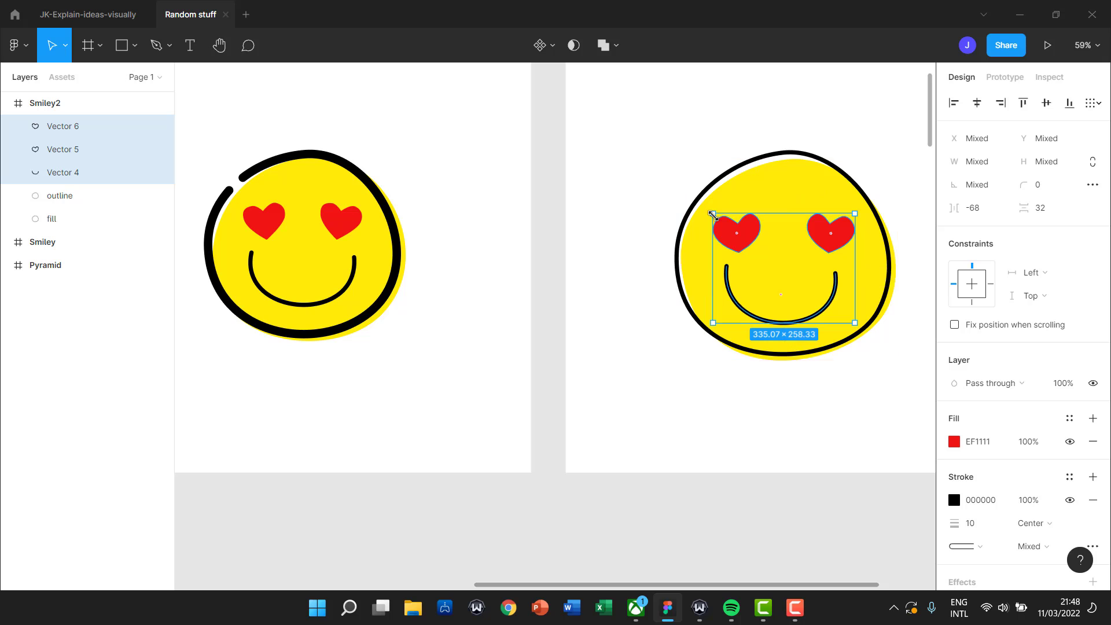
left_click(624, 331)
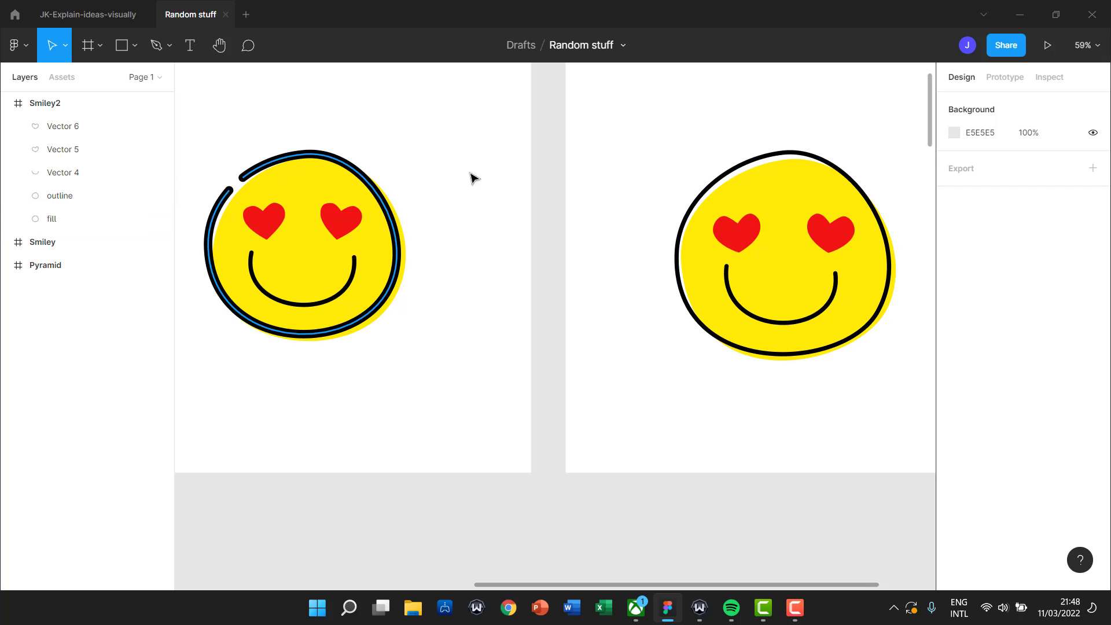
Set the right smiley's black outline stroke weight to 20, then deselect it.
left_click(782, 157)
double_click(782, 157)
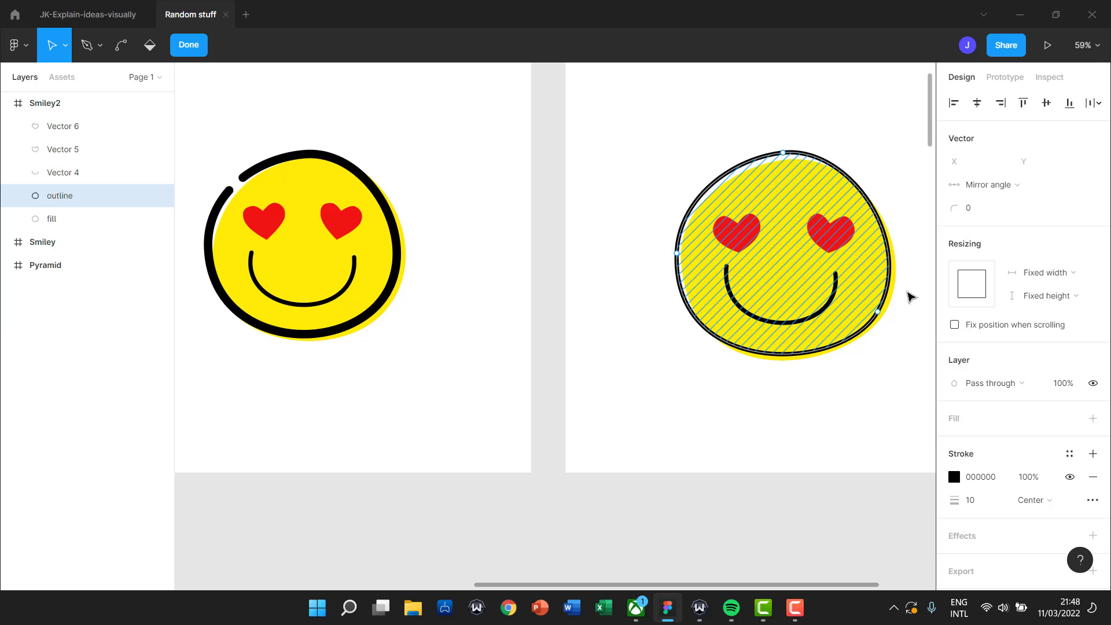
left_click(983, 503)
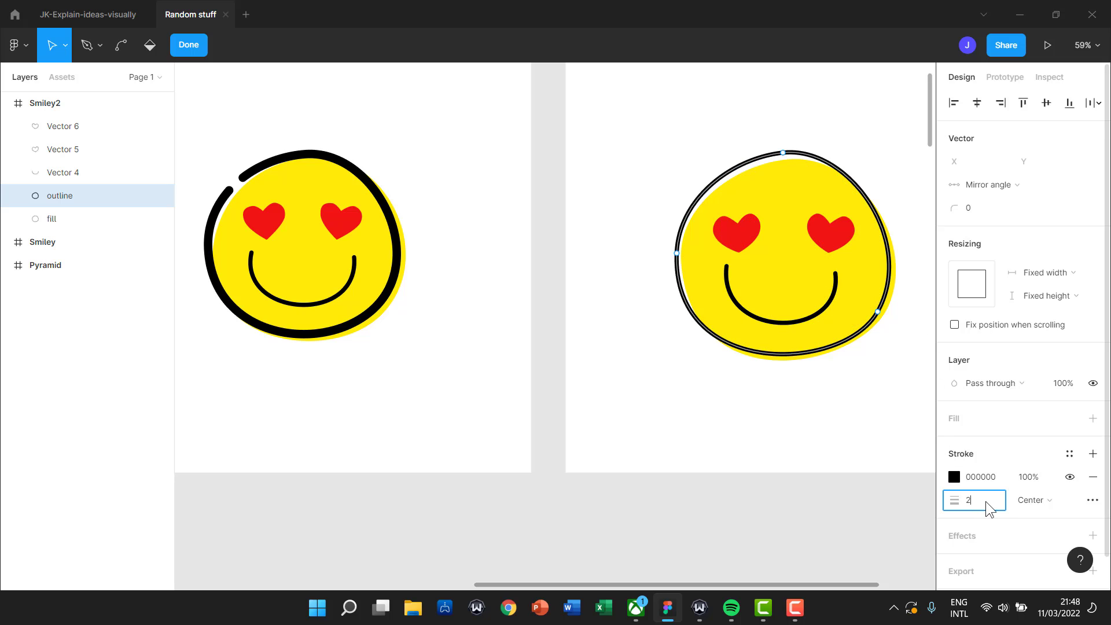
type("20")
key("Return")
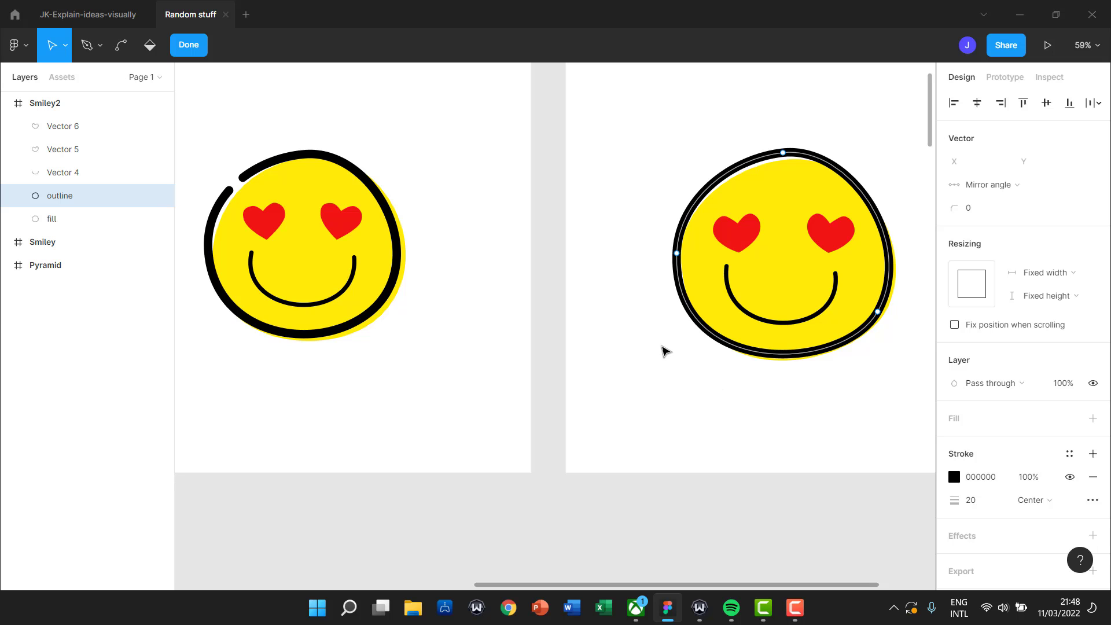
key("Escape")
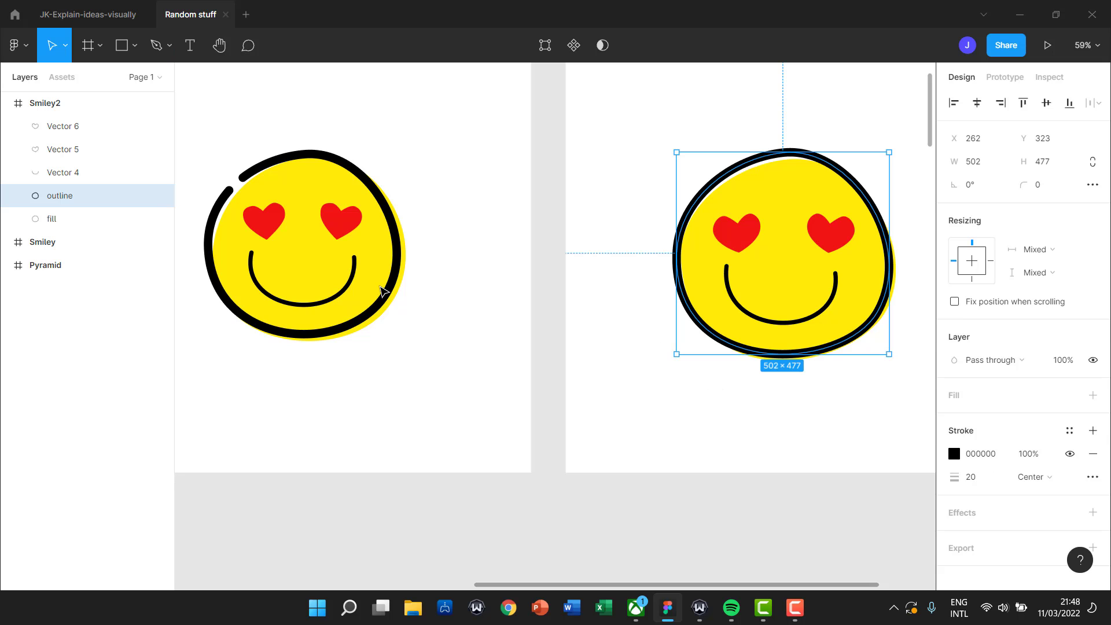
left_click(614, 231)
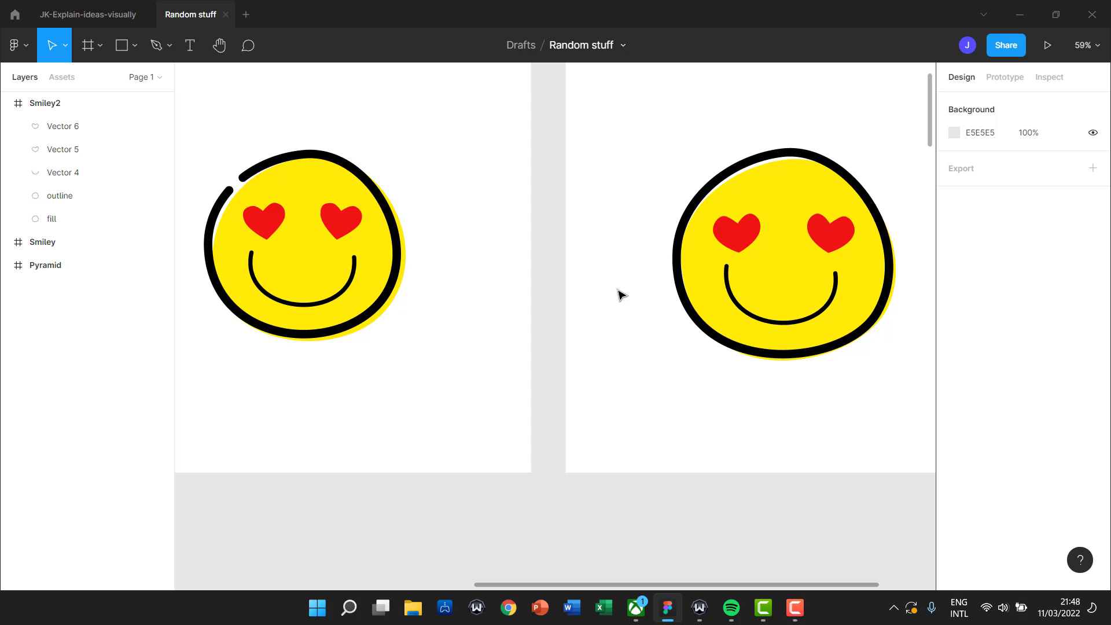
Add two new points on the upper-left curve of the right smiley's outline.
double_click(712, 186)
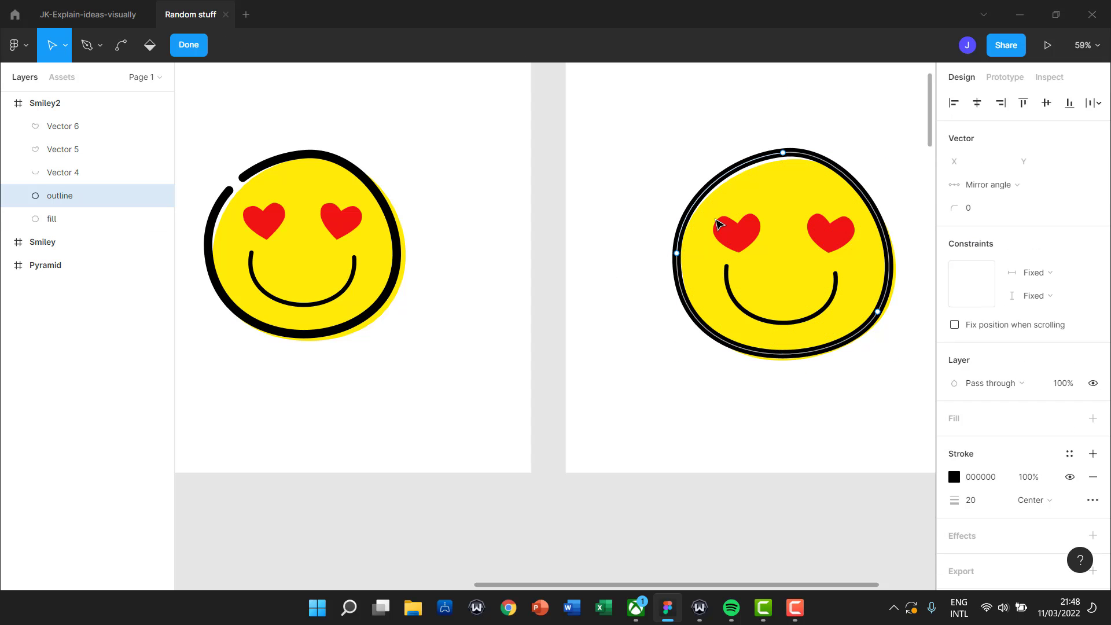
left_click(767, 211)
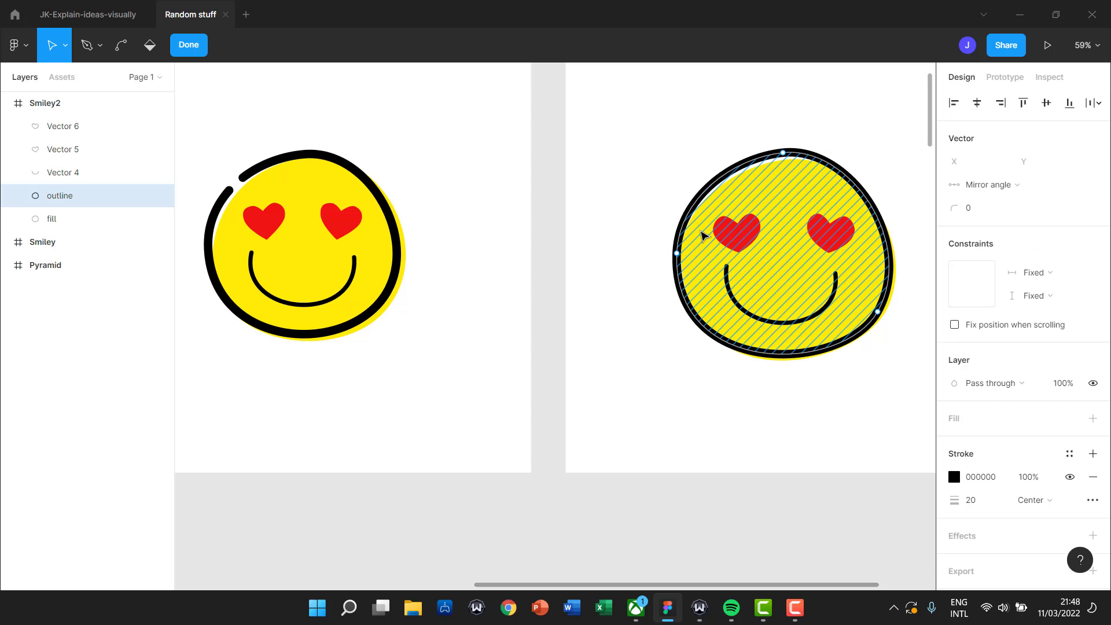
left_click(85, 44)
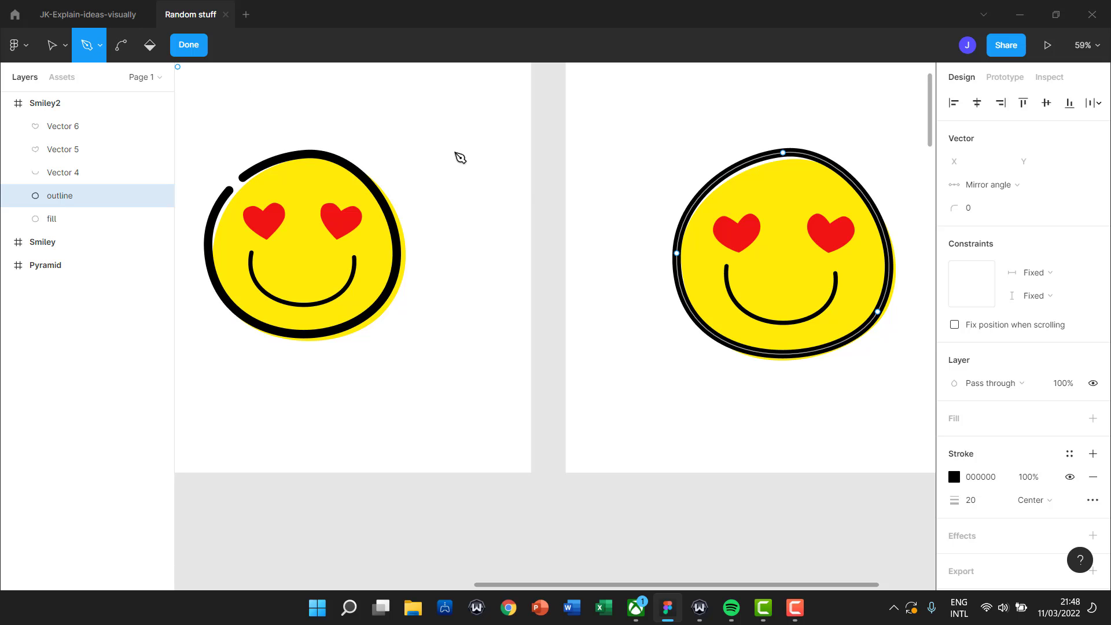
left_click(703, 193)
left_click(704, 194)
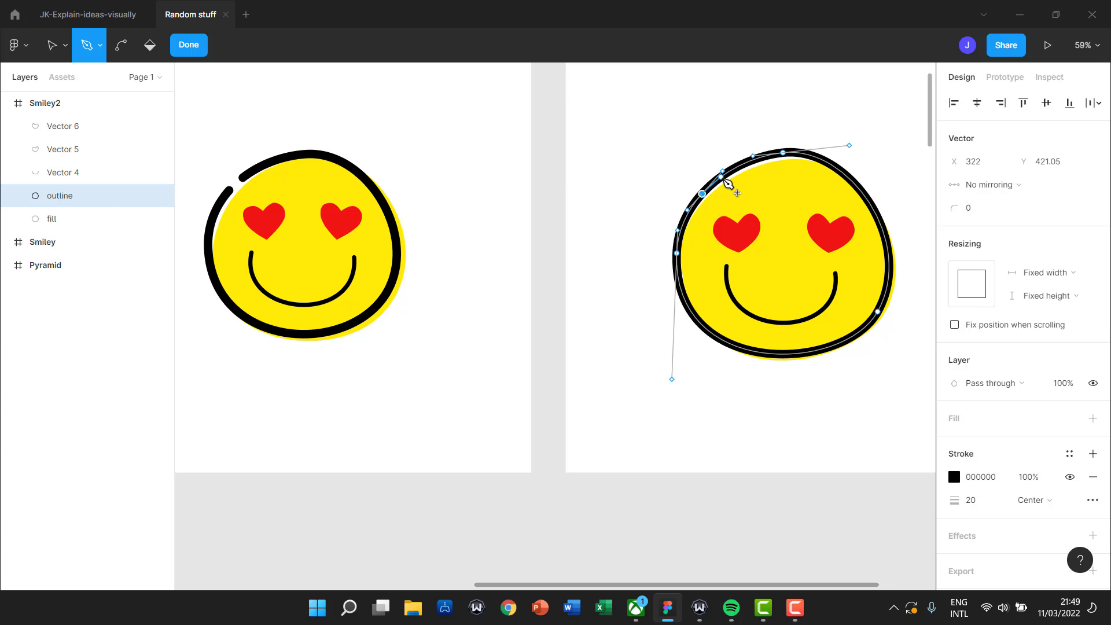
left_click(723, 178)
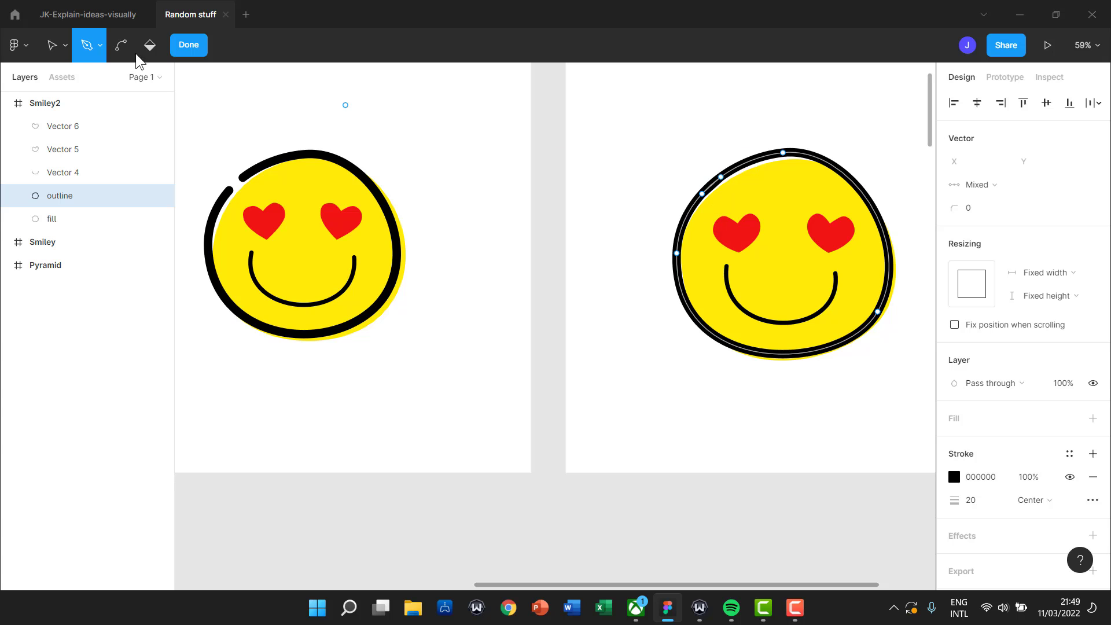
Delete the outline segment between the two new points to open a gap.
left_click(64, 45)
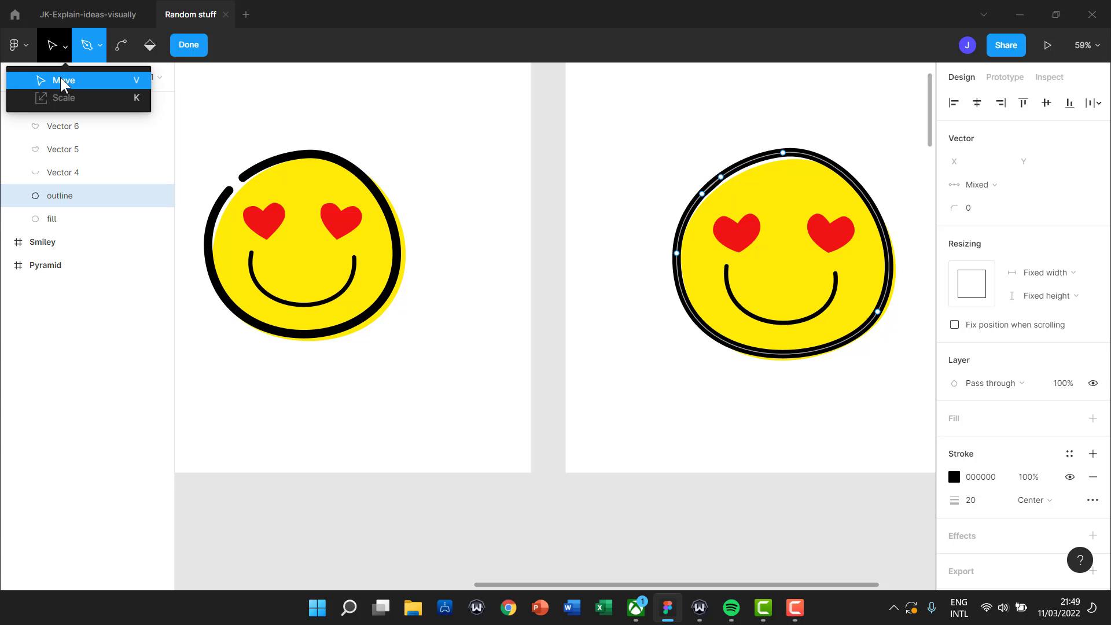
left_click(61, 80)
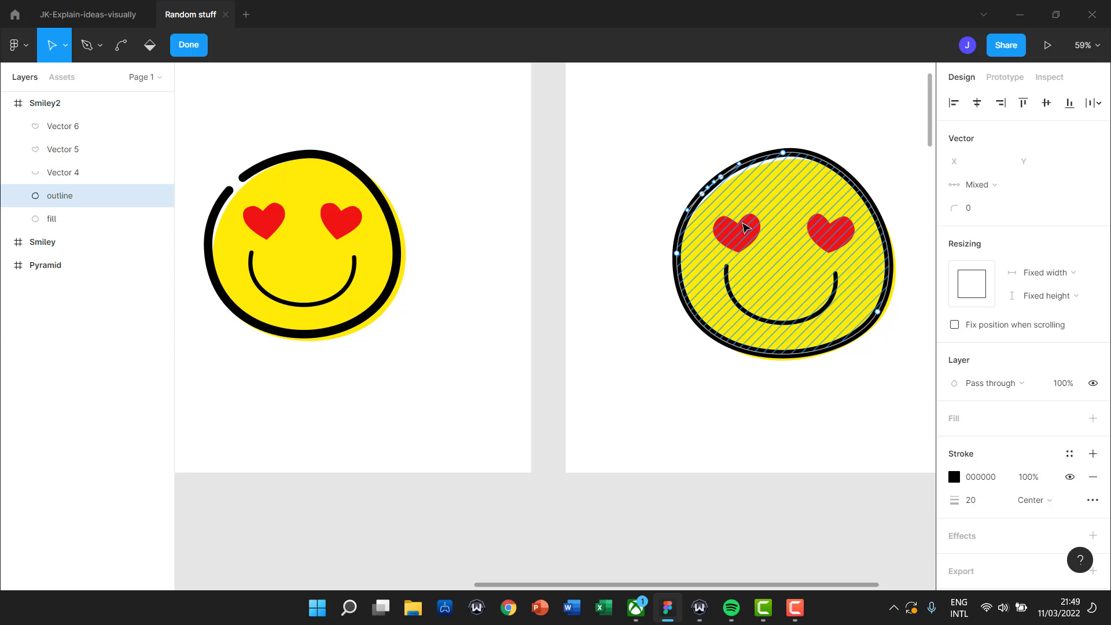
left_click(713, 185)
key("Delete")
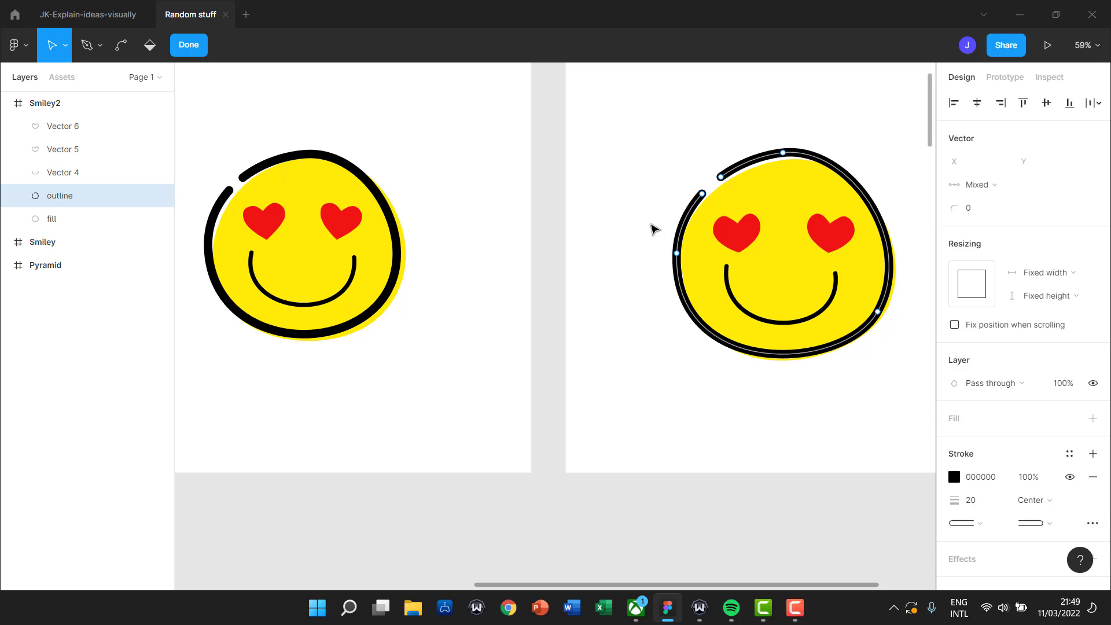
key("Escape")
key("Escape")
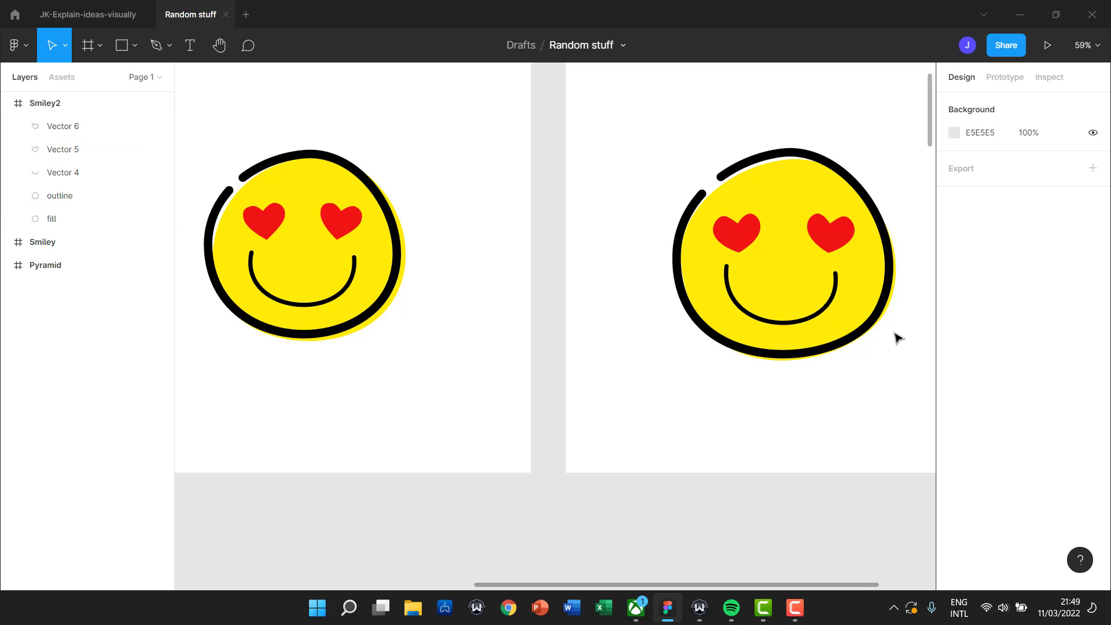
Resize the outline to 506 × 475 and the yellow fill to 506 × 479.
left_click(888, 316)
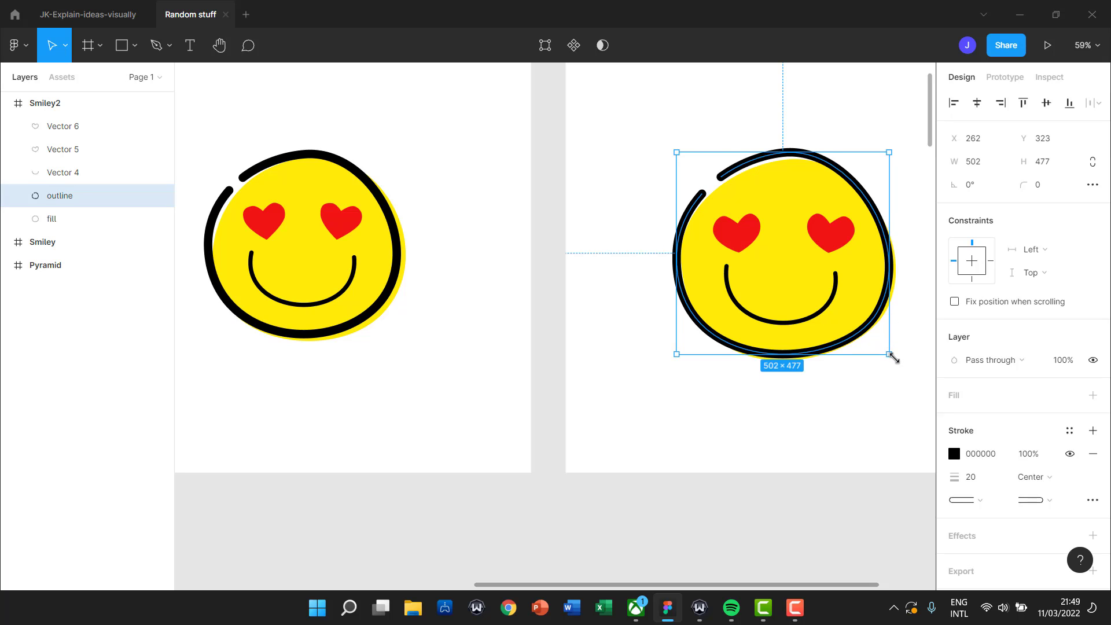
left_click_drag(892, 358, 892, 353)
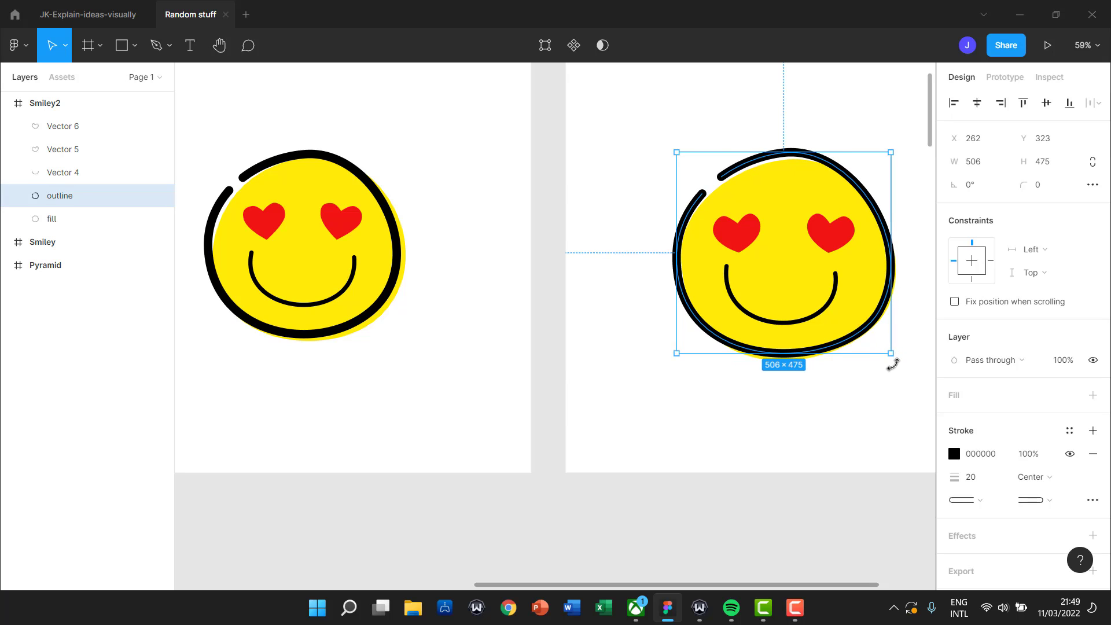
double_click(866, 299)
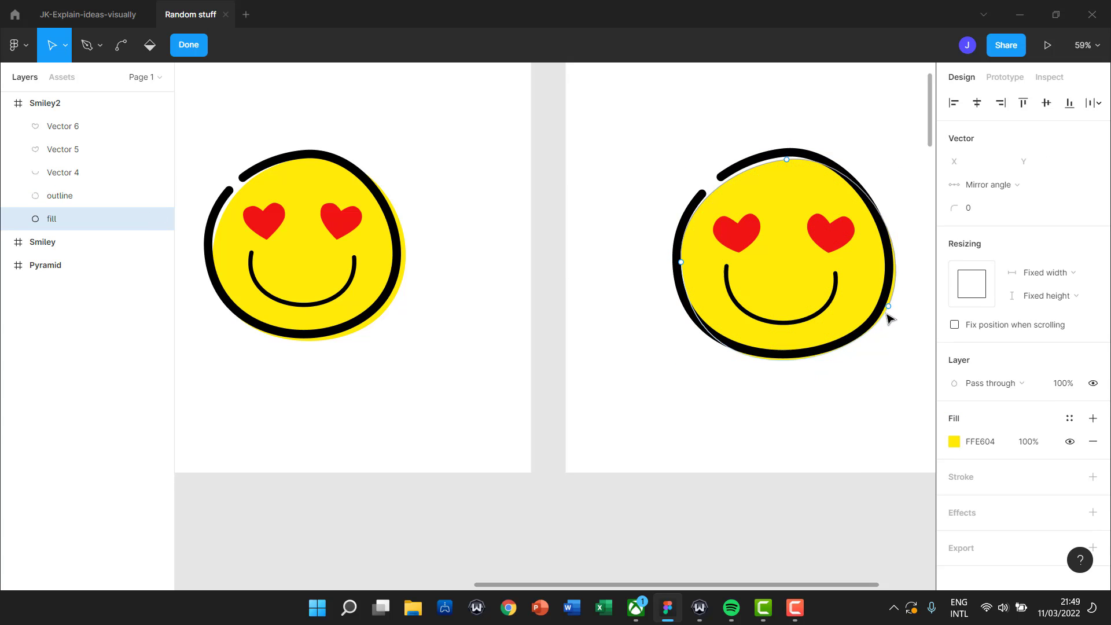
key("Escape")
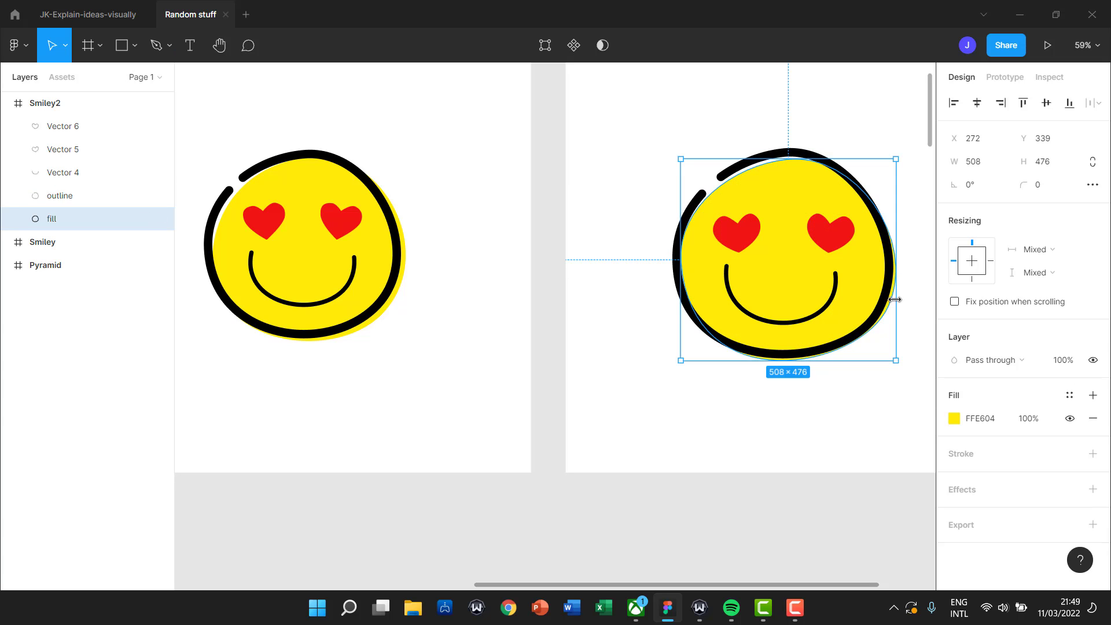
left_click_drag(898, 360, 897, 362)
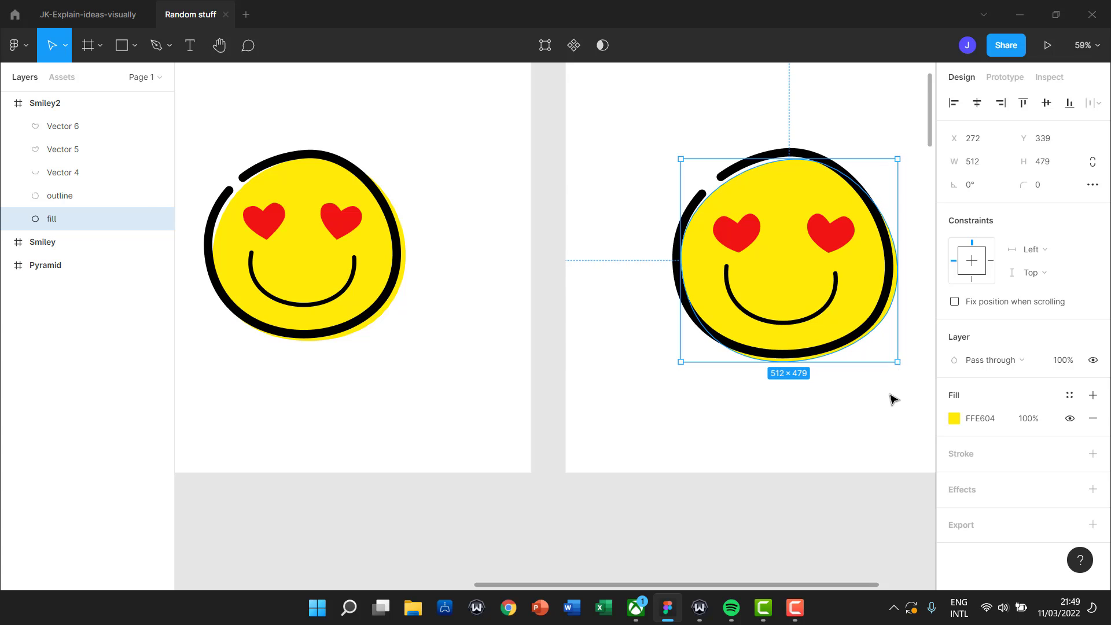
left_click_drag(682, 284, 685, 286)
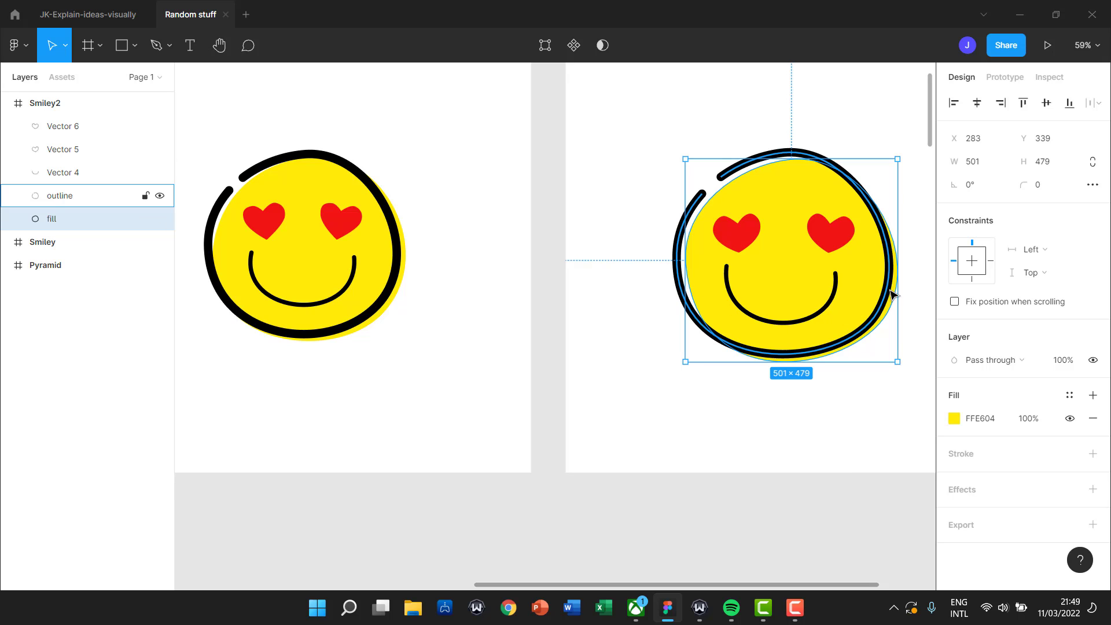
left_click_drag(902, 289, 899, 289)
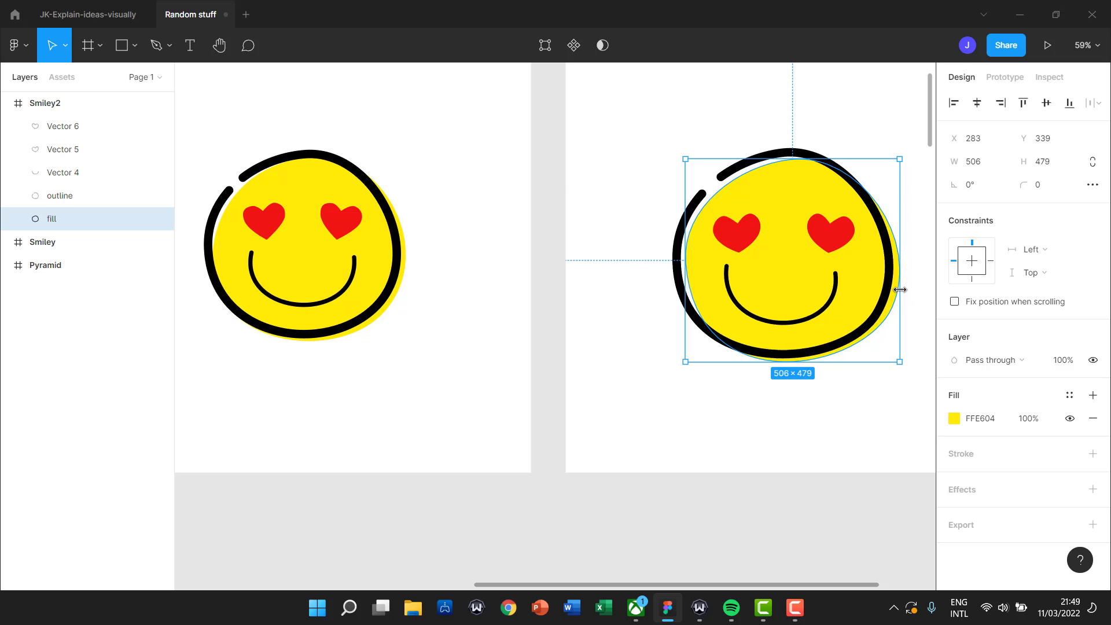
Nudge the yellow fill left with the arrow keys so it sits inside the outline.
left_click(870, 409)
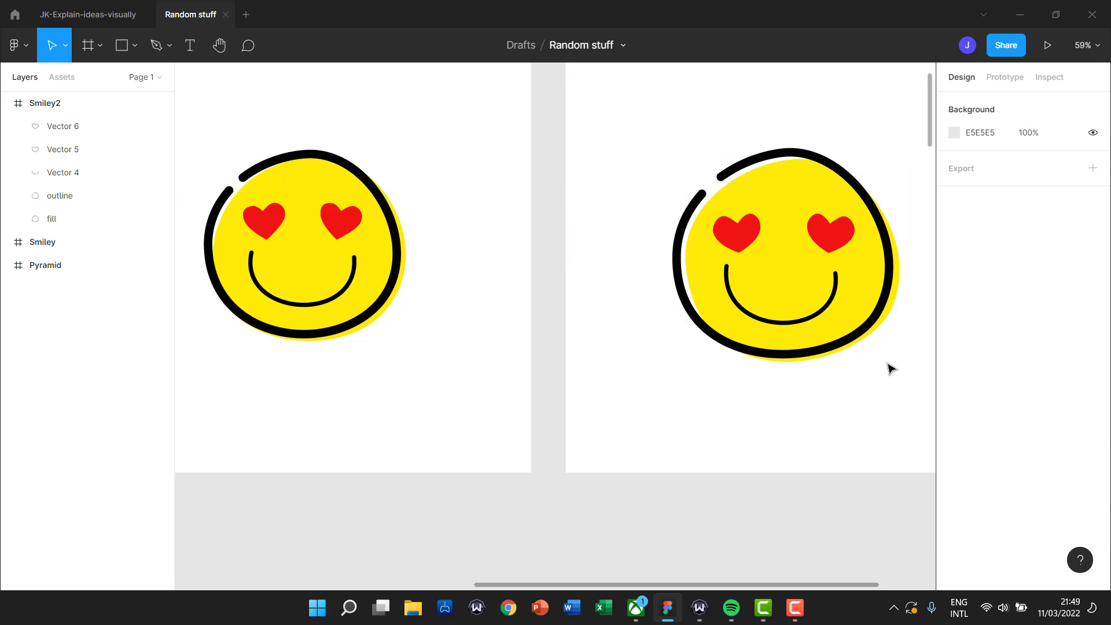
left_click(861, 291)
key("Left")
key("Left")
key("Left")
key("Left")
key("Left")
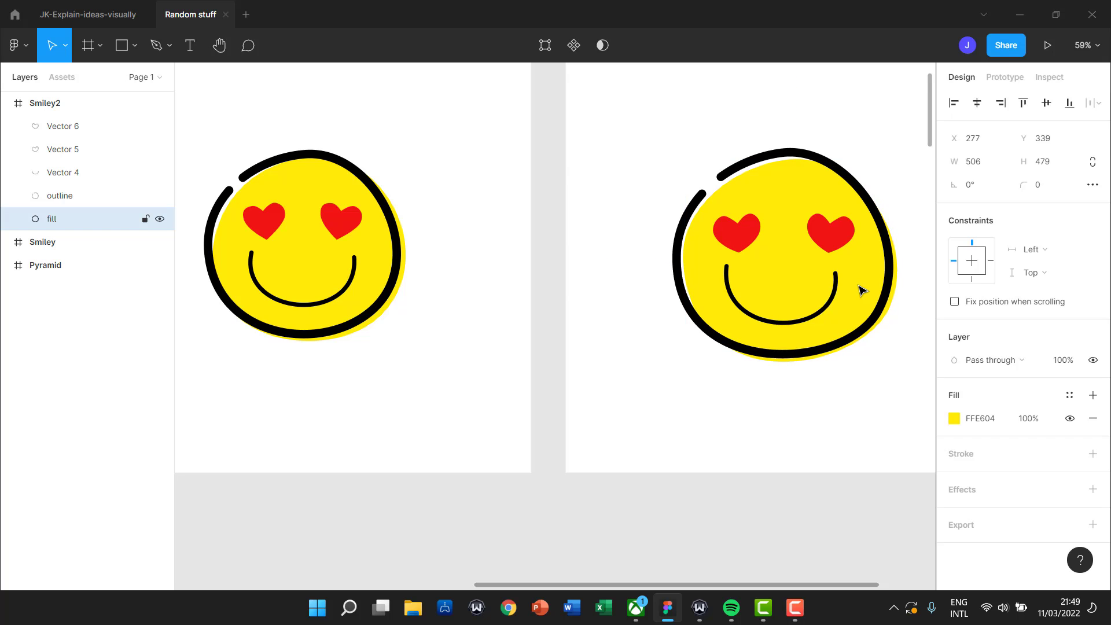
key("Right")
key("Right")
key("Right")
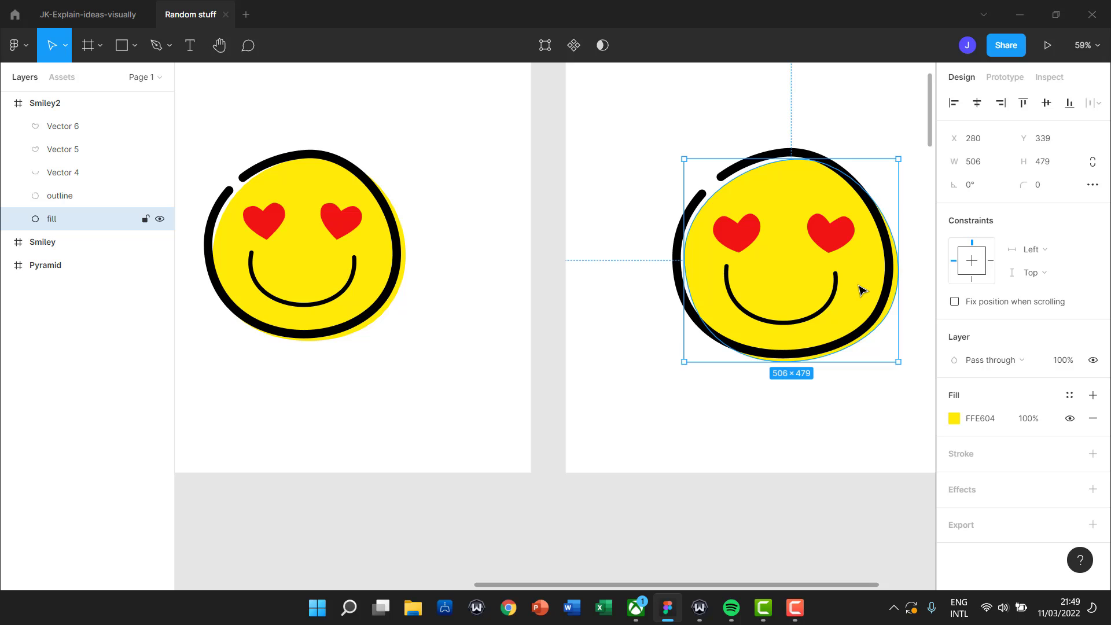
key("Left")
key("Left")
key("Left")
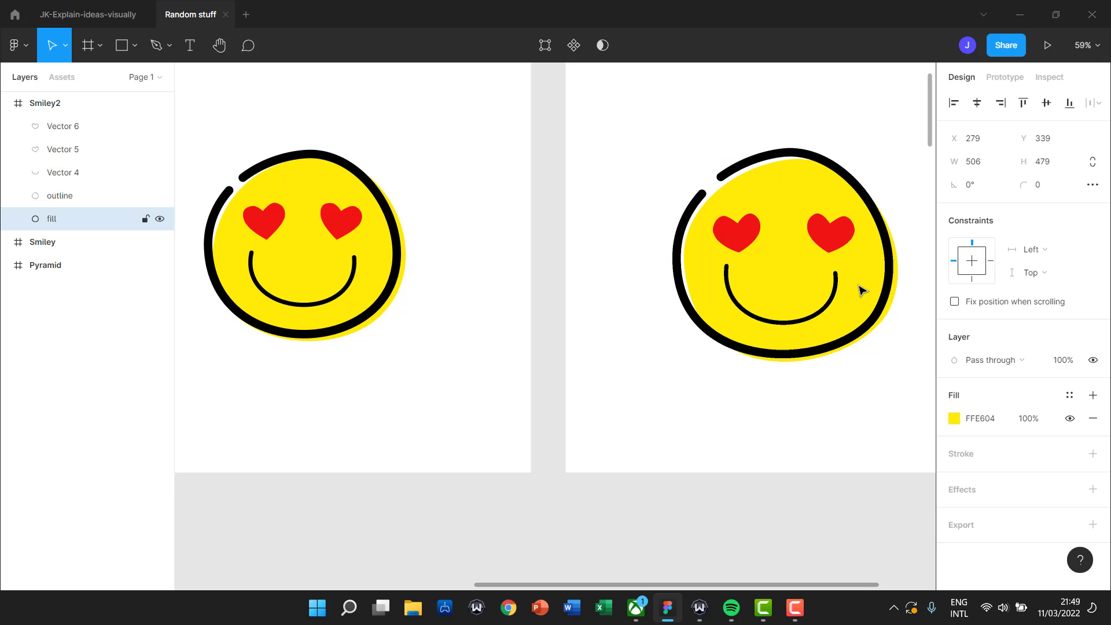
left_click(606, 290)
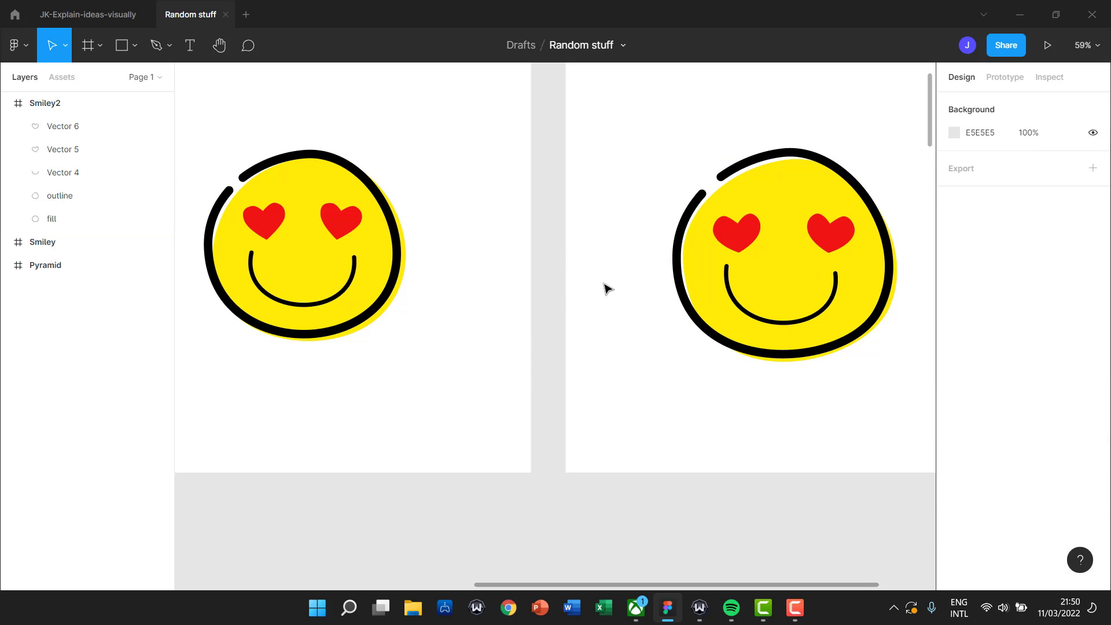
Select the Smiley2 frame and add a 1x export, keeping PNG as the format.
left_click_drag(714, 426, 579, 457)
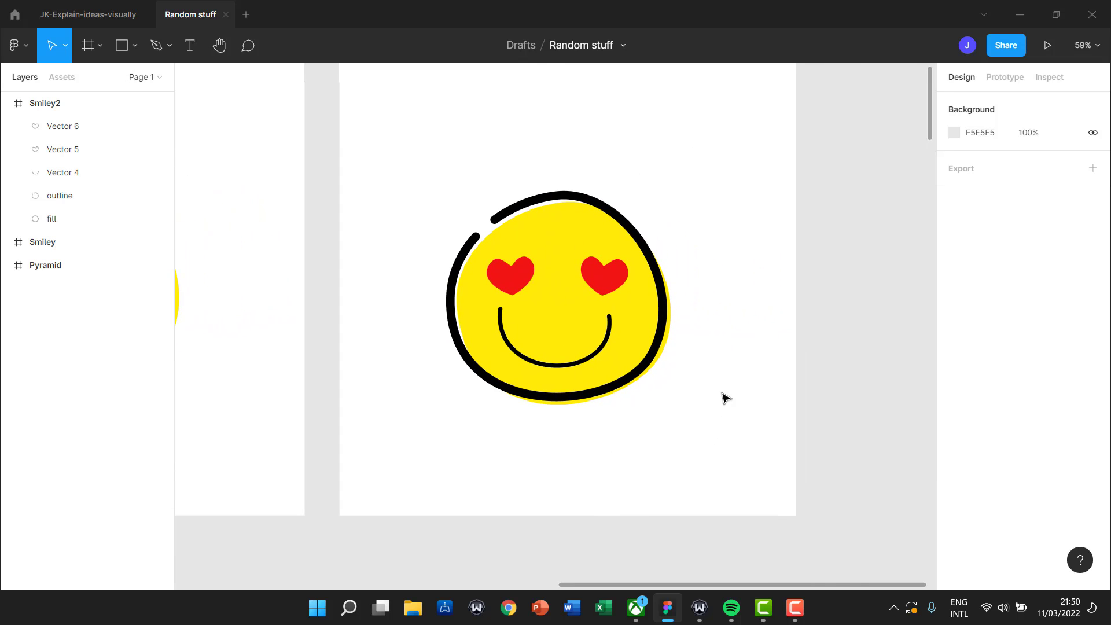
left_click_drag(720, 392, 738, 436)
scroll(650, 172, "up", 2)
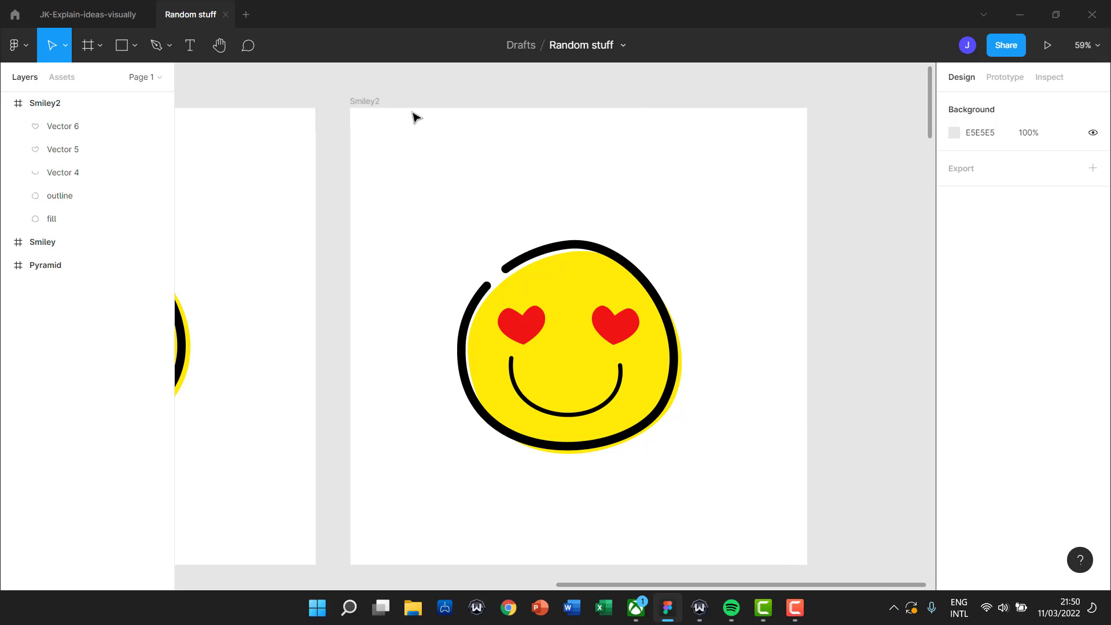
left_click(377, 102)
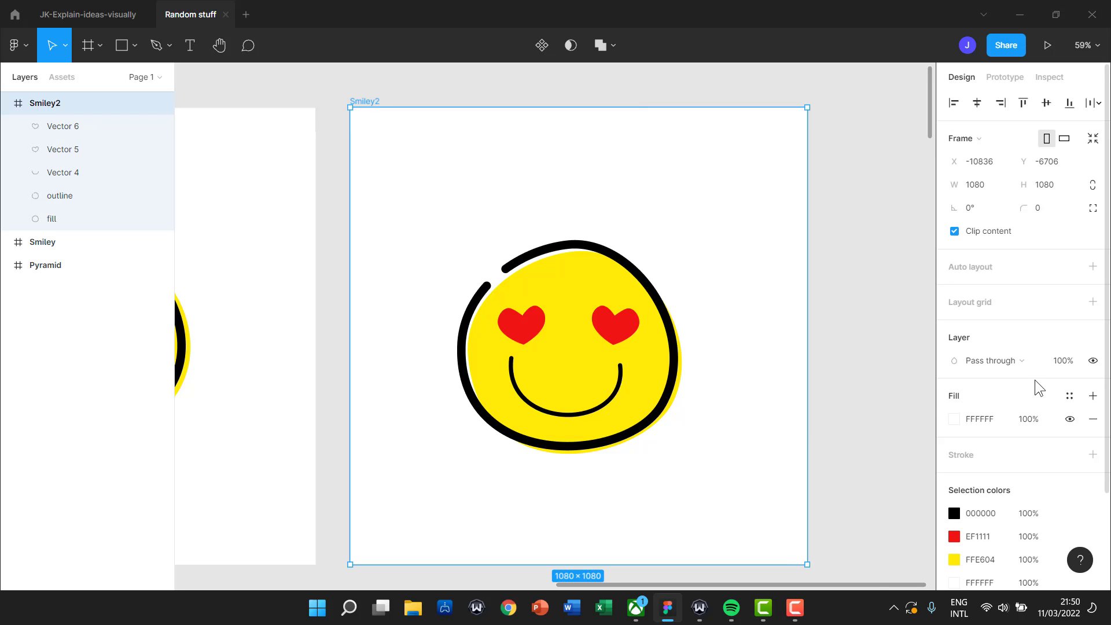
scroll(1036, 388, "down", 2)
left_click(1022, 539)
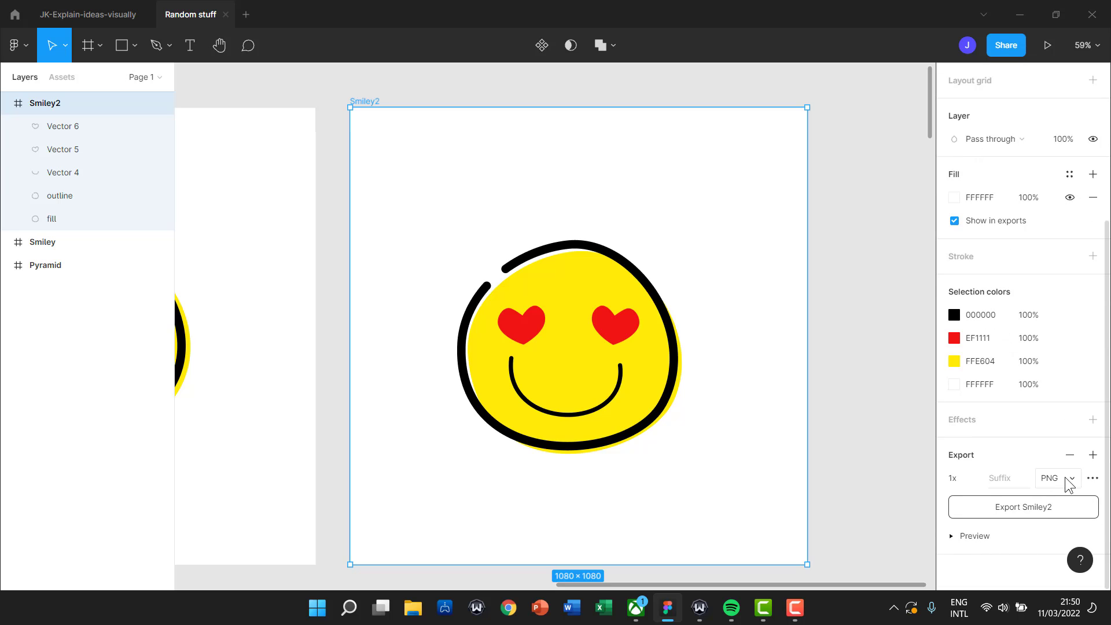
left_click(1066, 478)
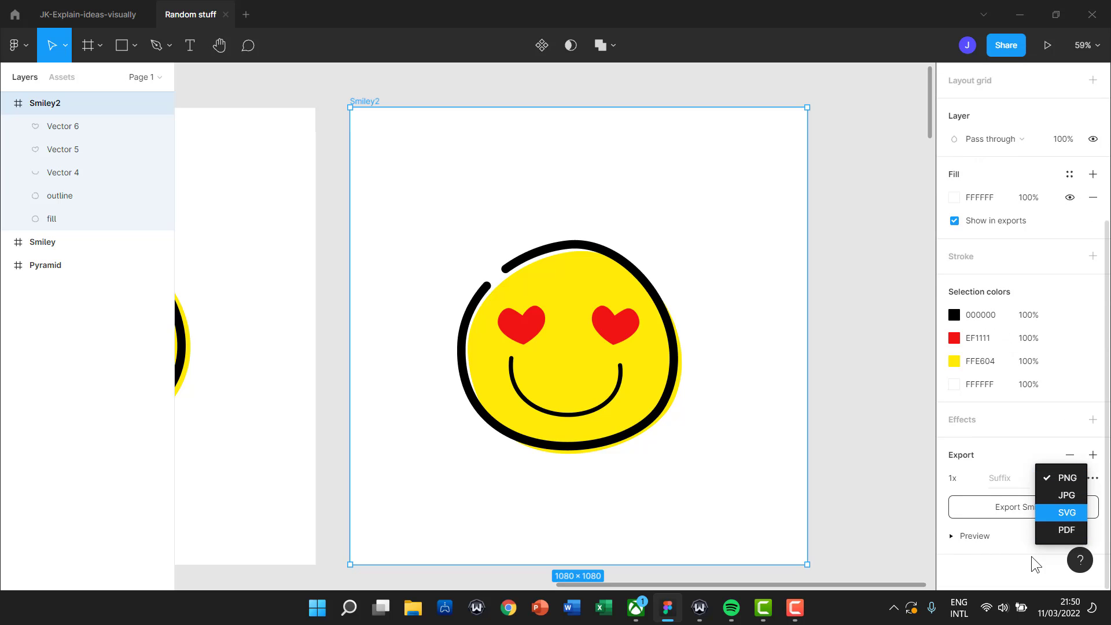
left_click(1020, 541)
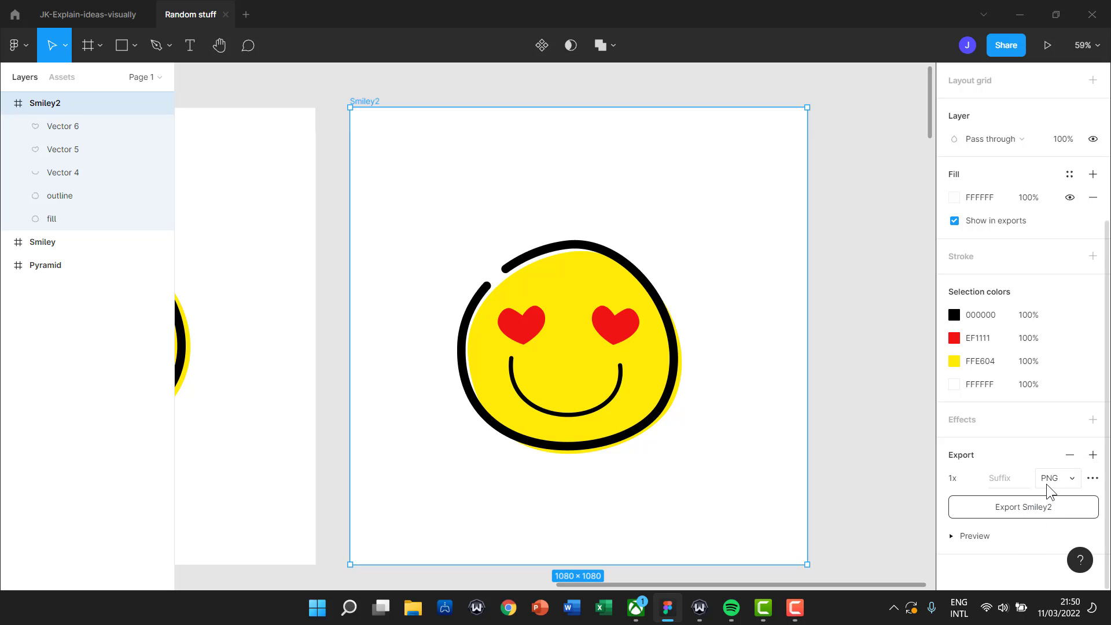